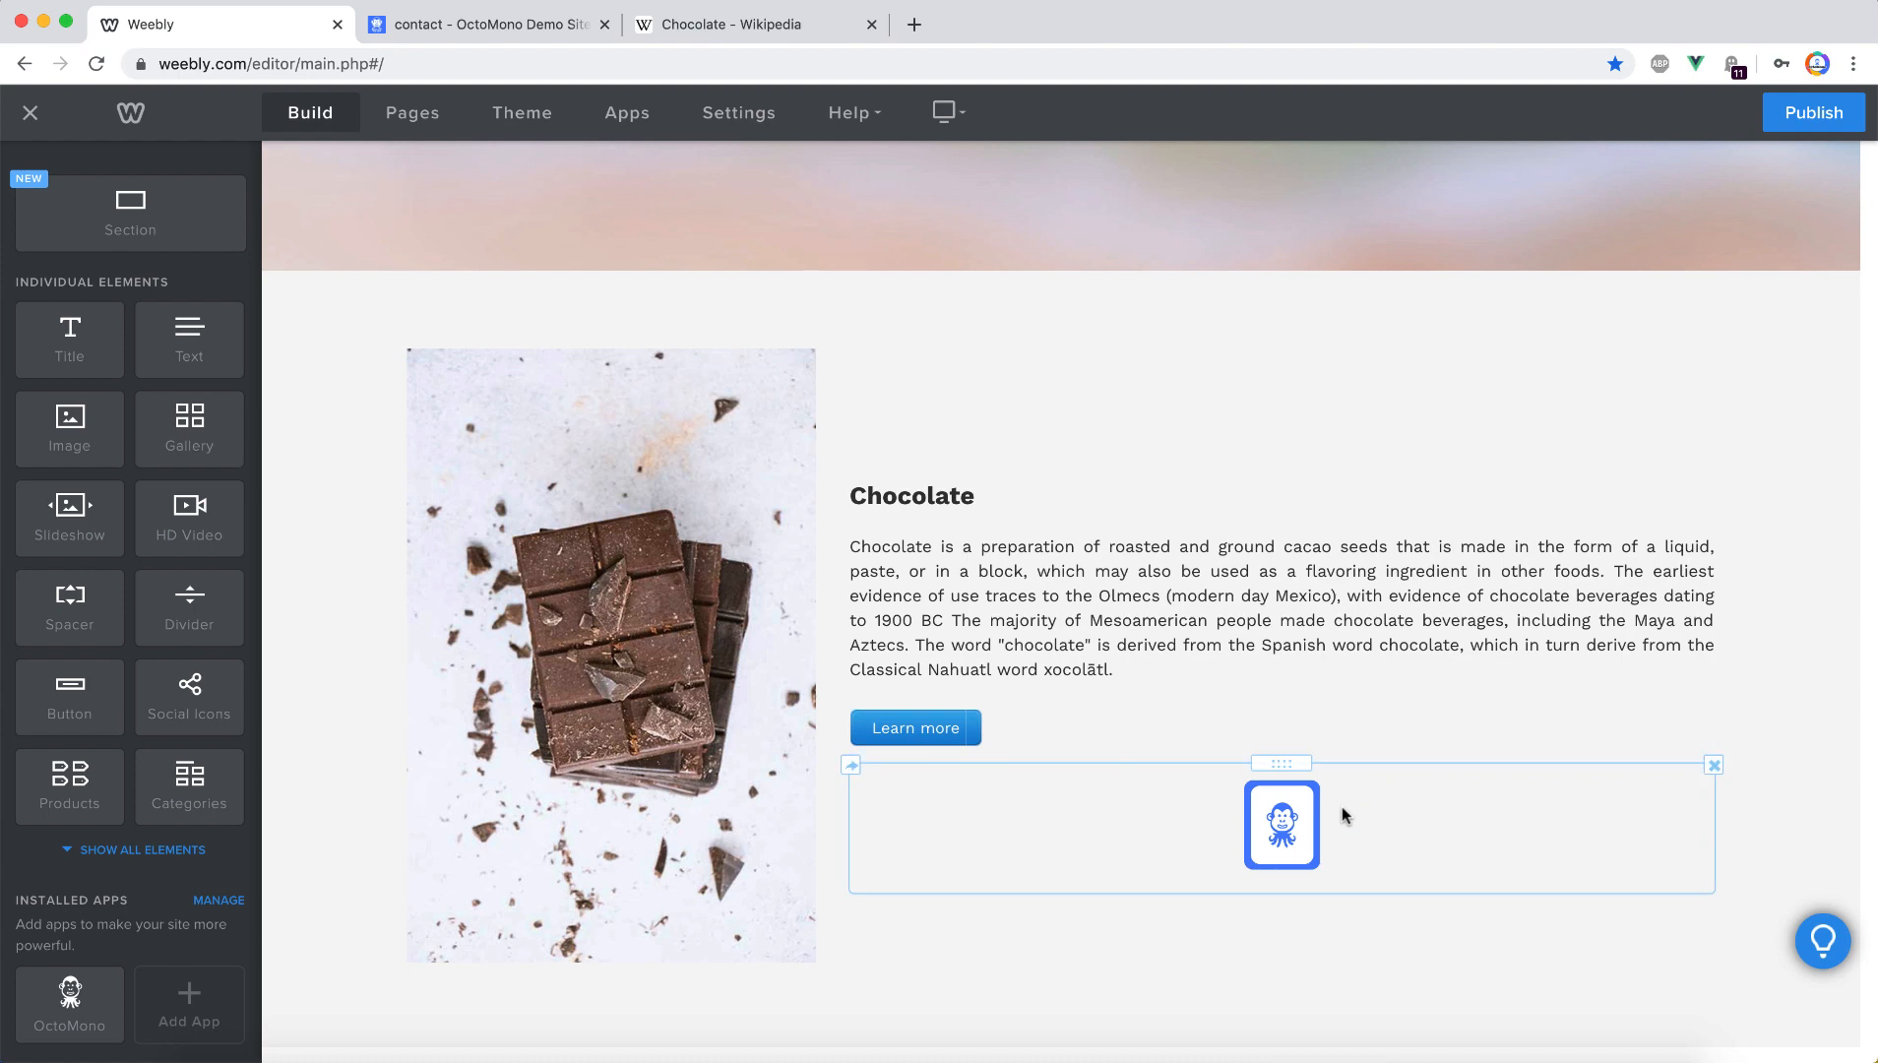
Open the dashboard of the OctoMono element below the "Learn more" button and choose the Tooltip element
click(1341, 809)
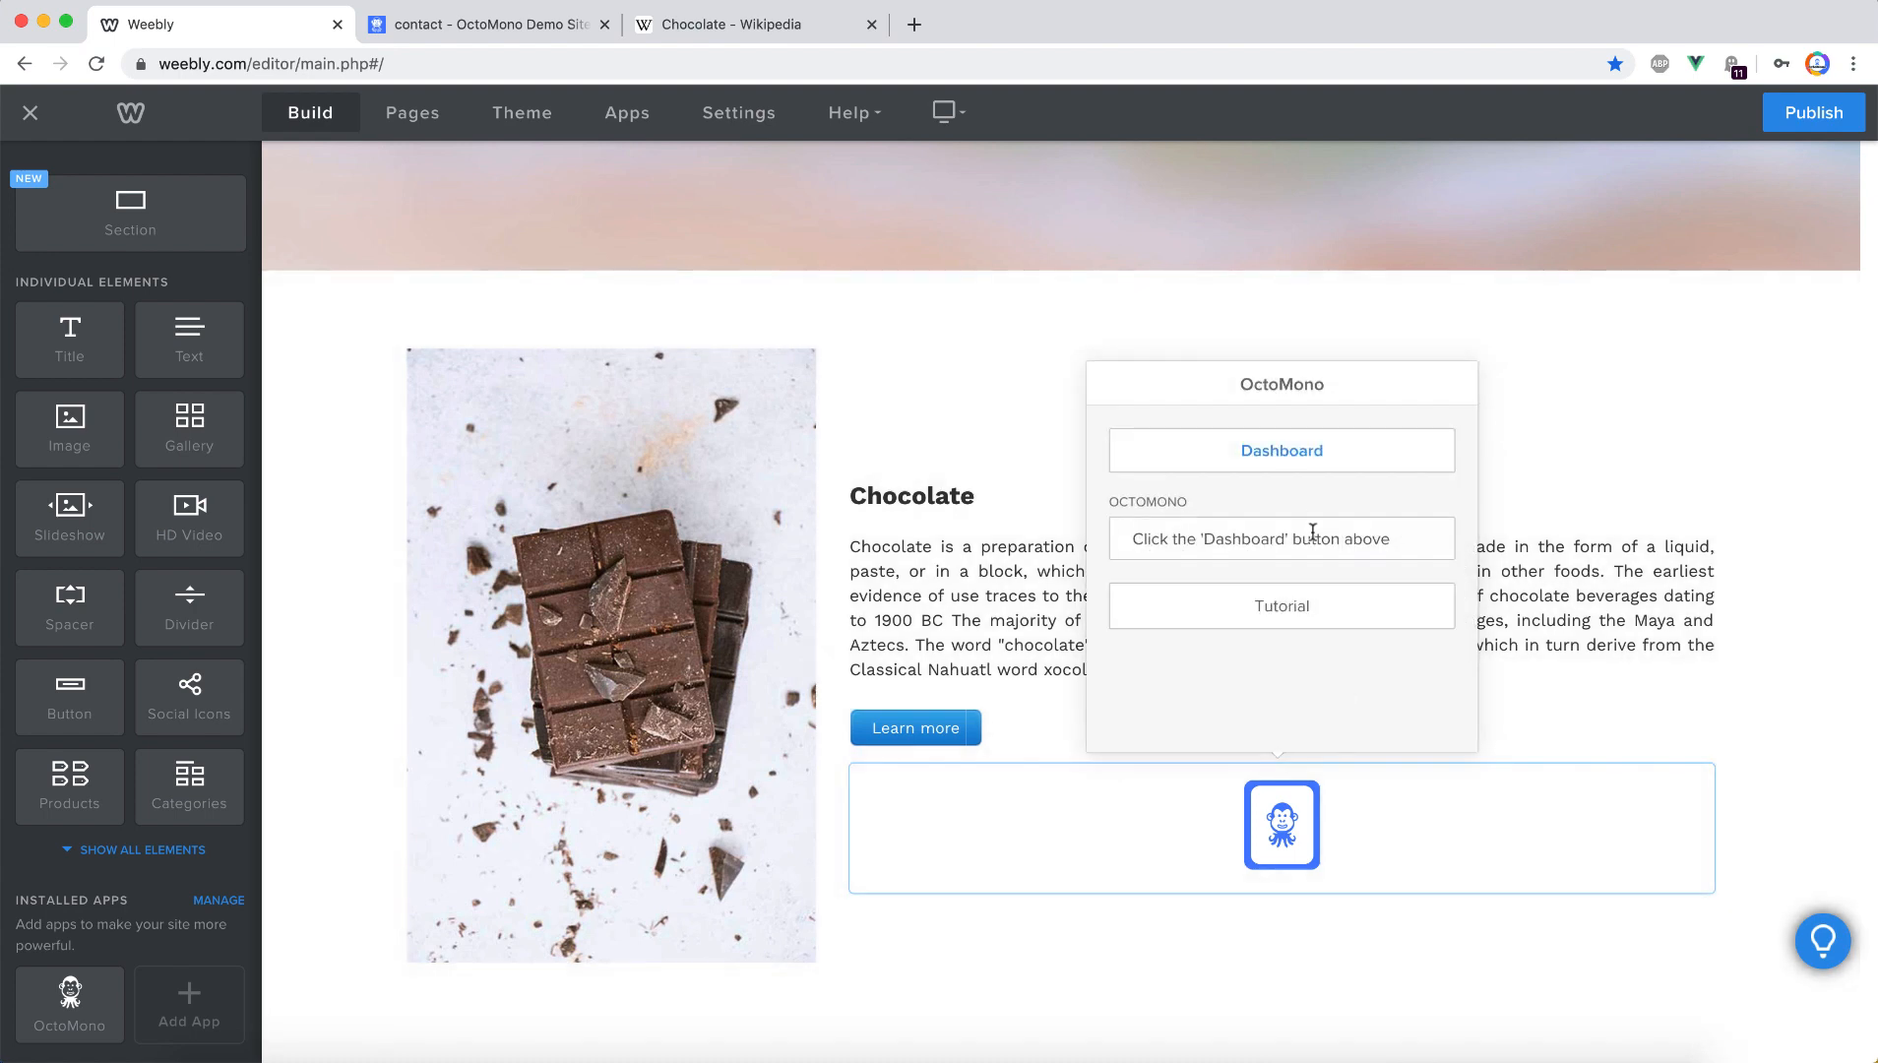
click(1315, 462)
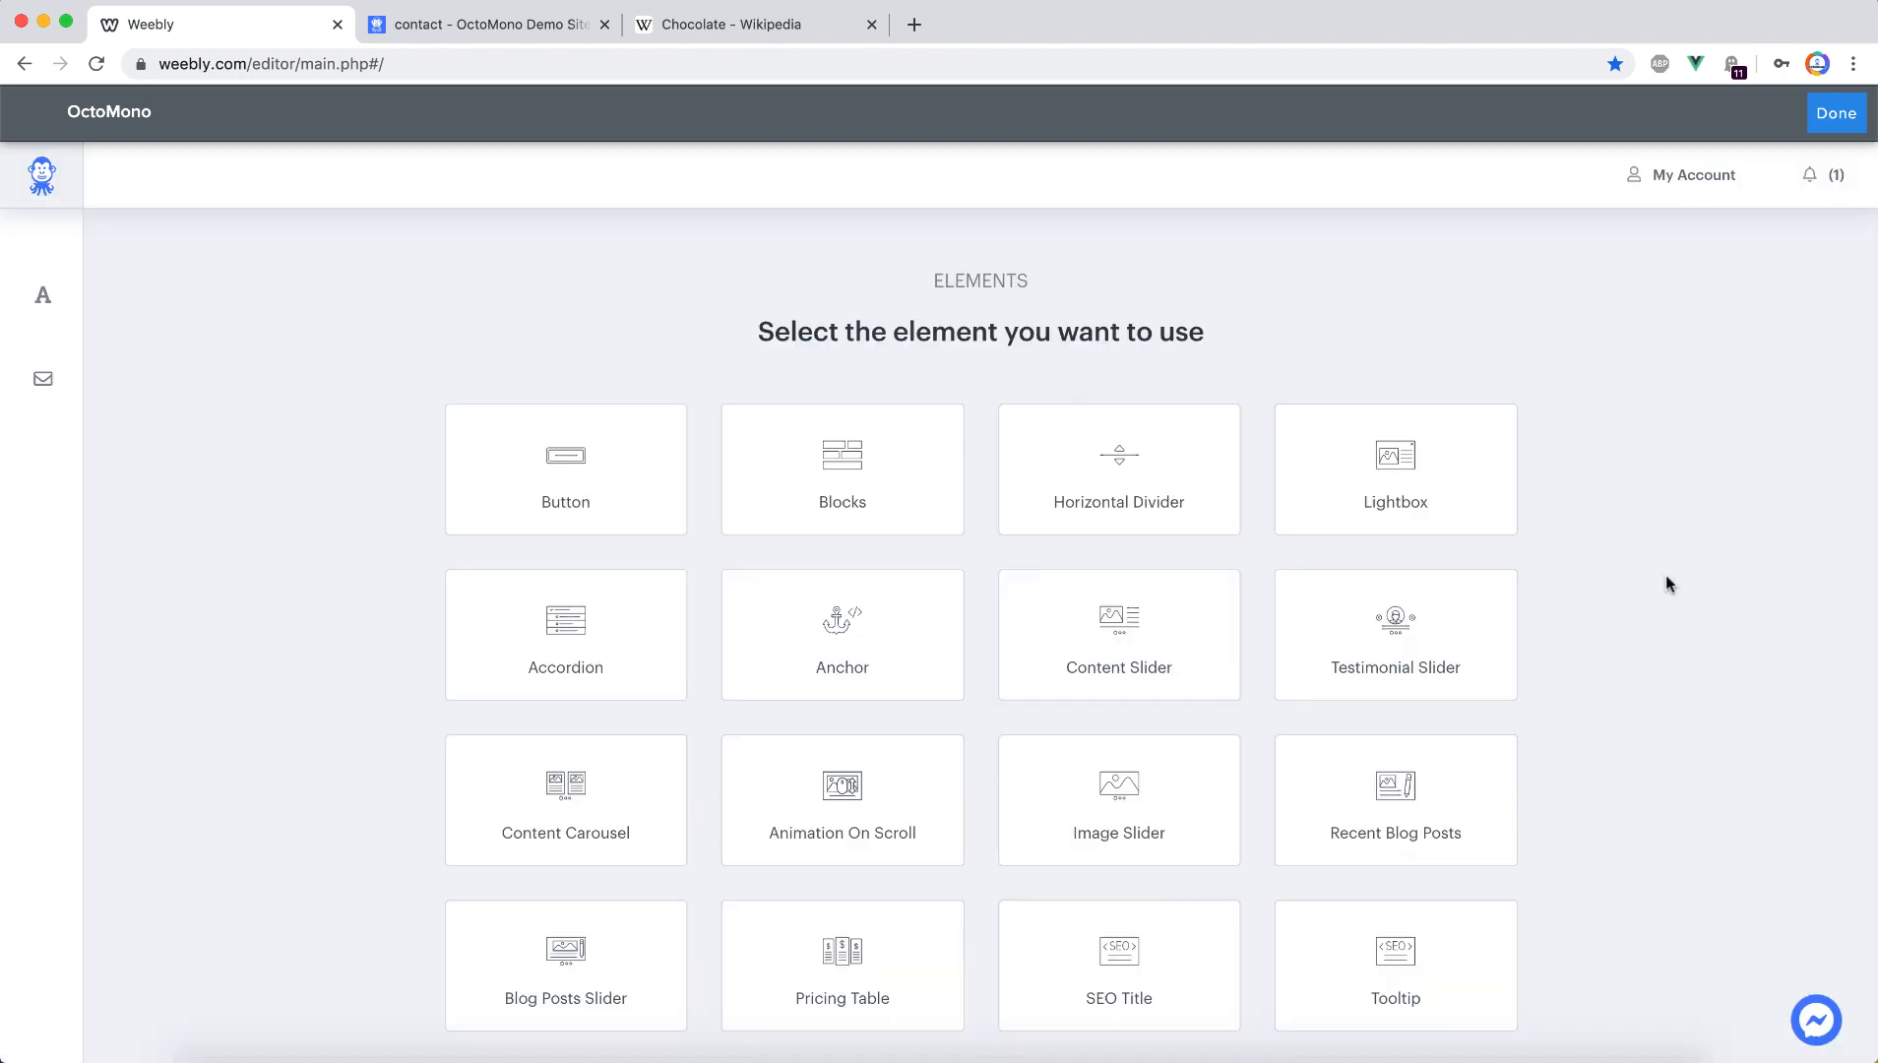
click(1449, 957)
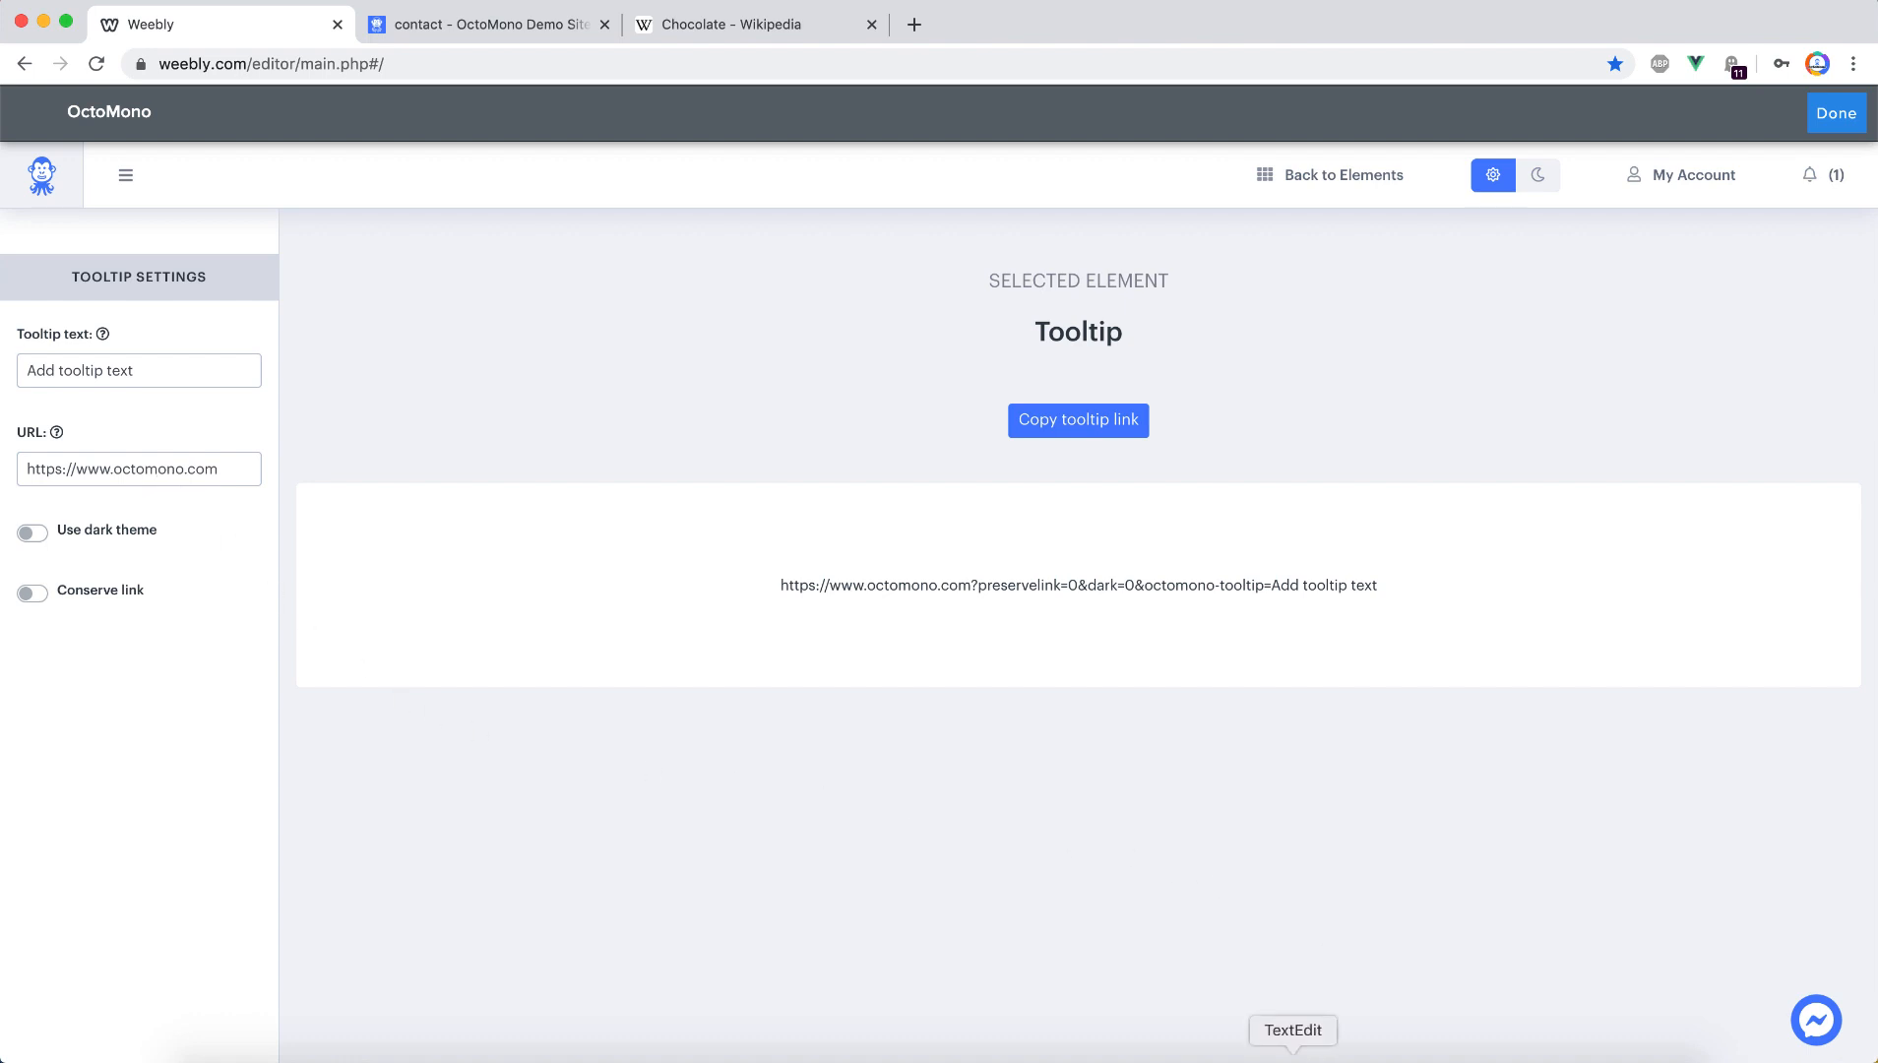
Copy the passage beginning "Mexico is bordered to the north by the United States" from TextEdit and set it as the tooltip text
click(1293, 1051)
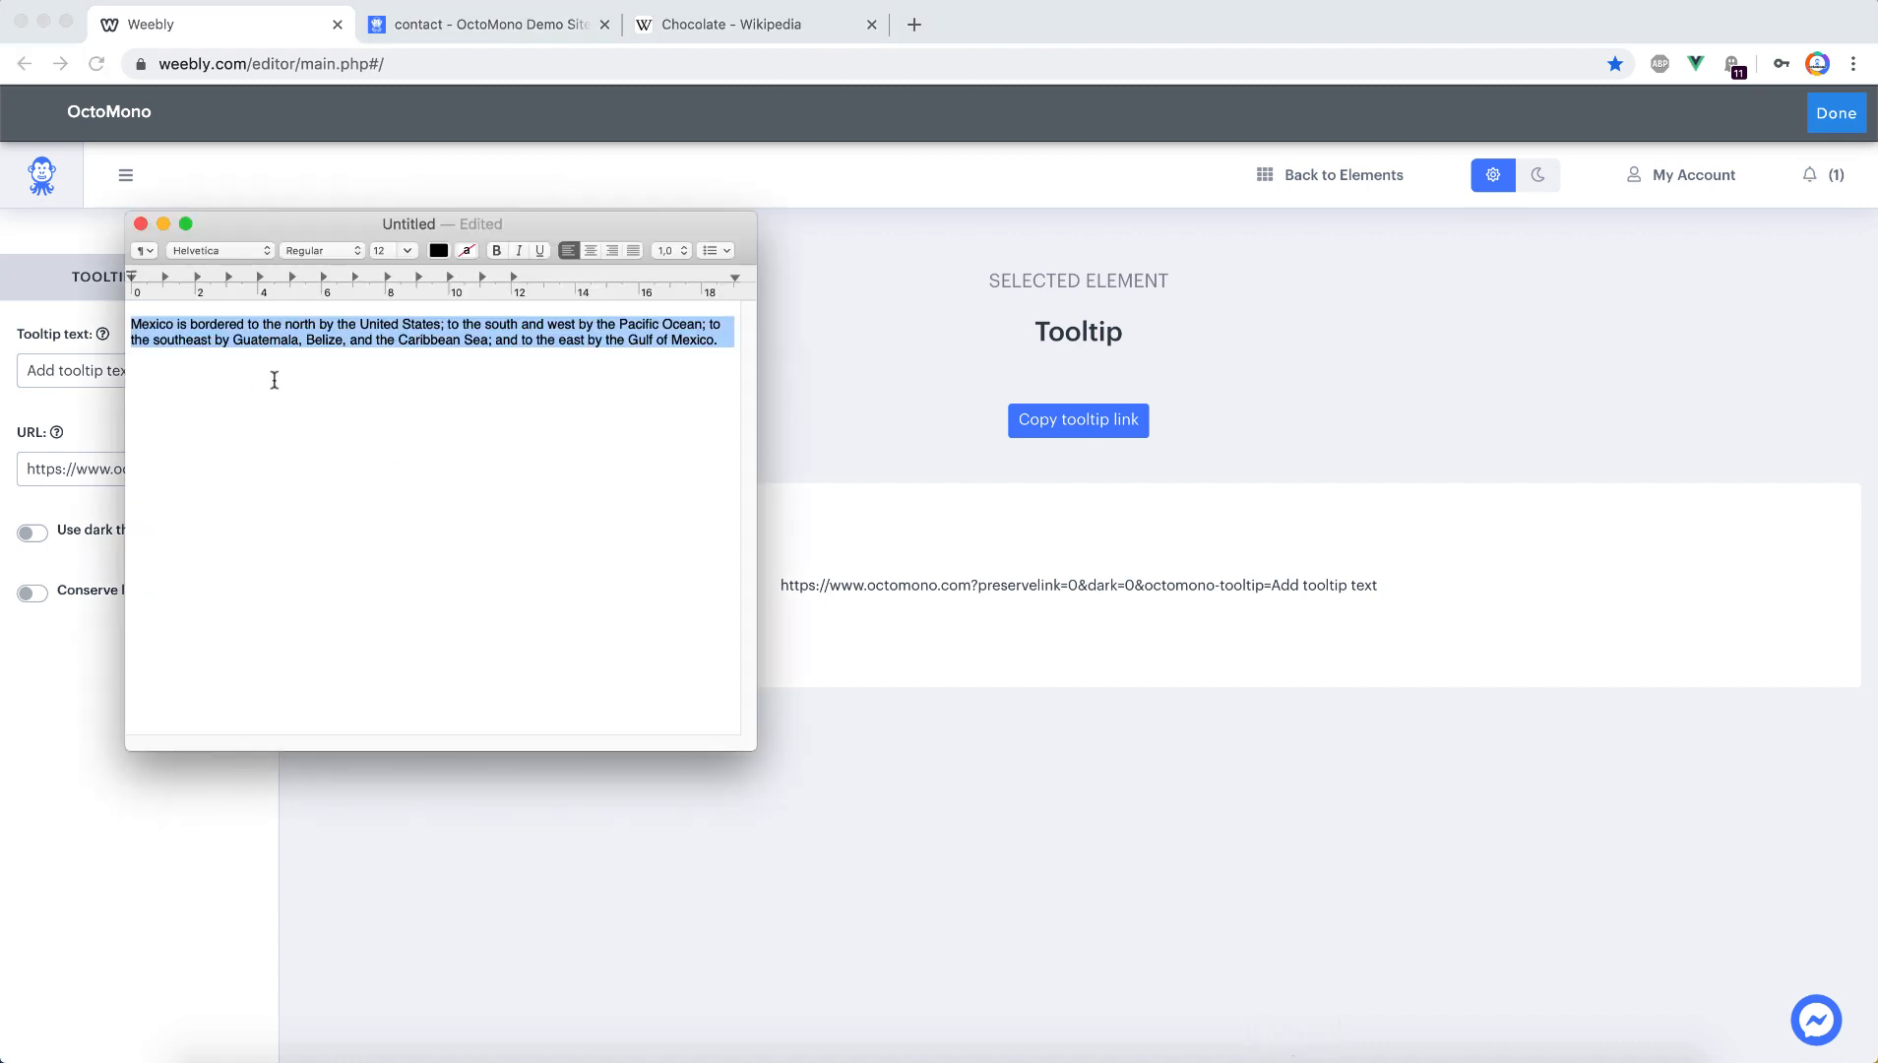
click(843, 332)
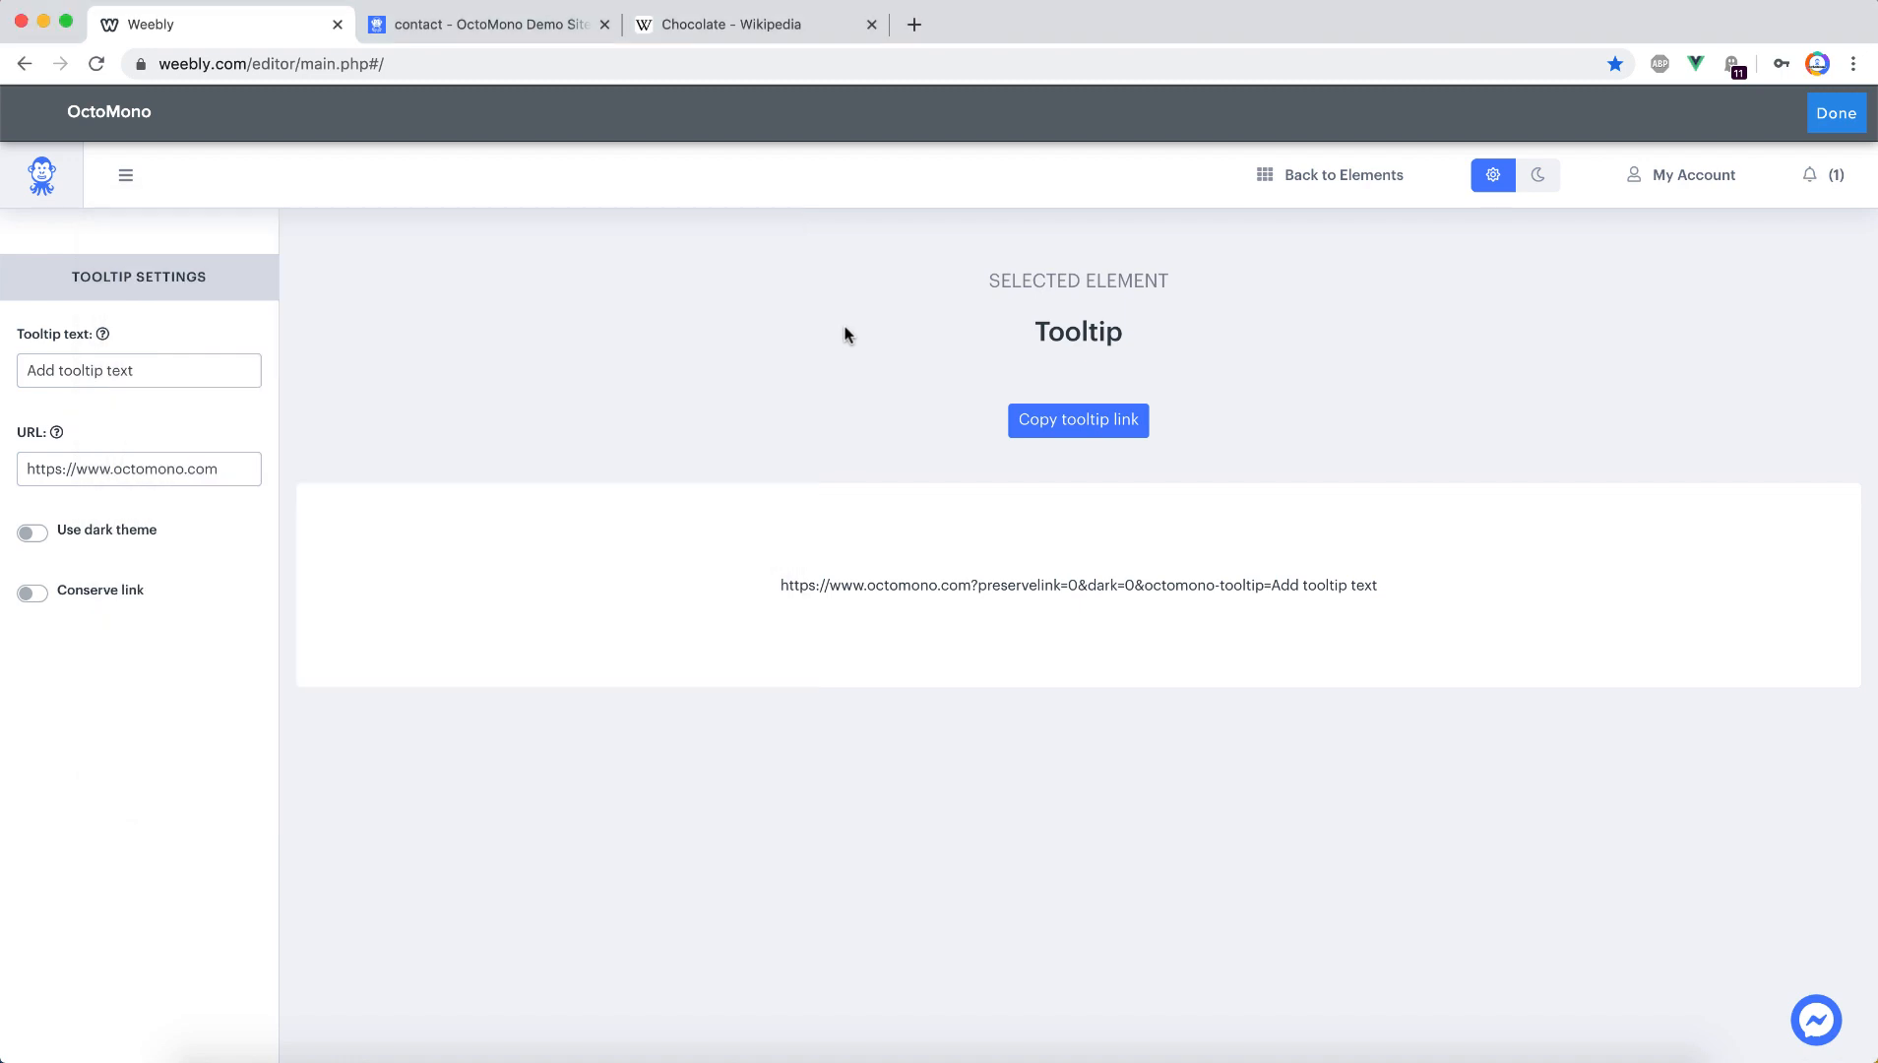
triple_click(84, 370)
text(Mexico is bordered to the north by the United States; to the south and west by the Pacific Ocean; to the southeast by Guatemala, Belize, and the Caribbean Sea; and to the east by the Gulf of Mexico.)
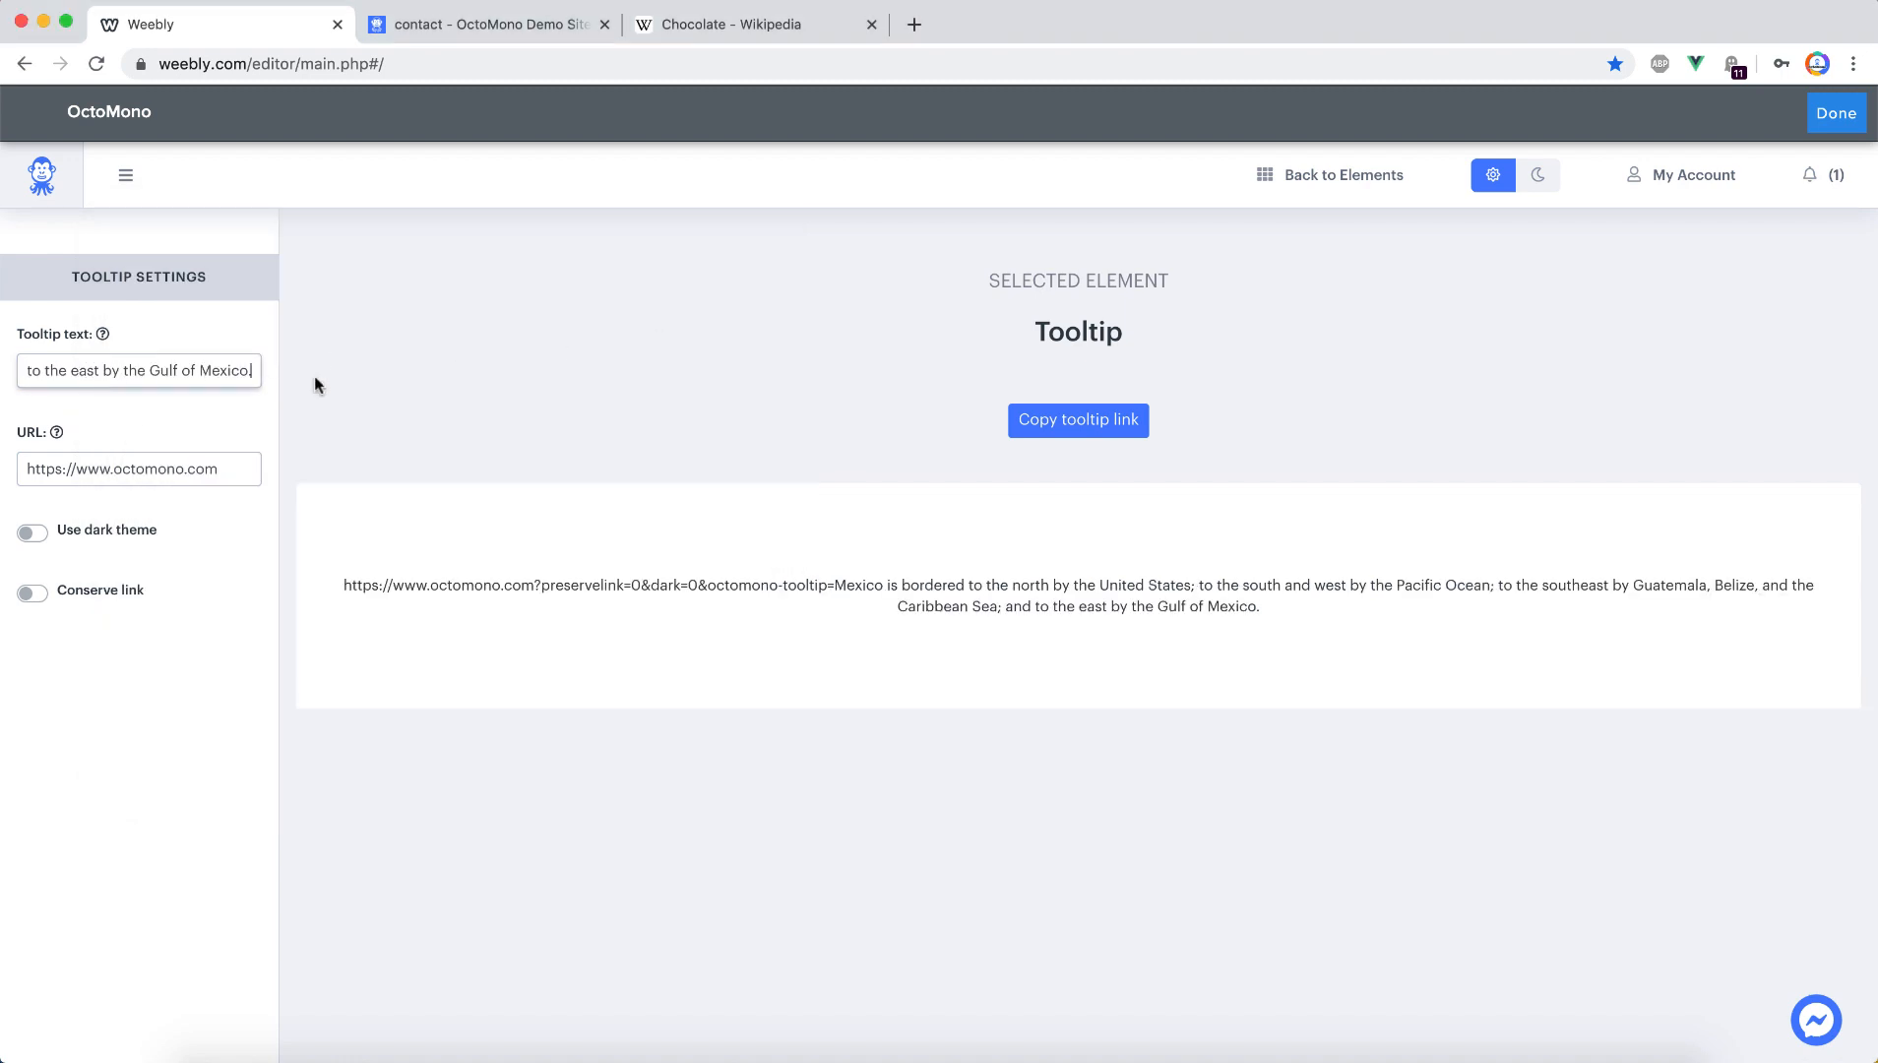
click(344, 383)
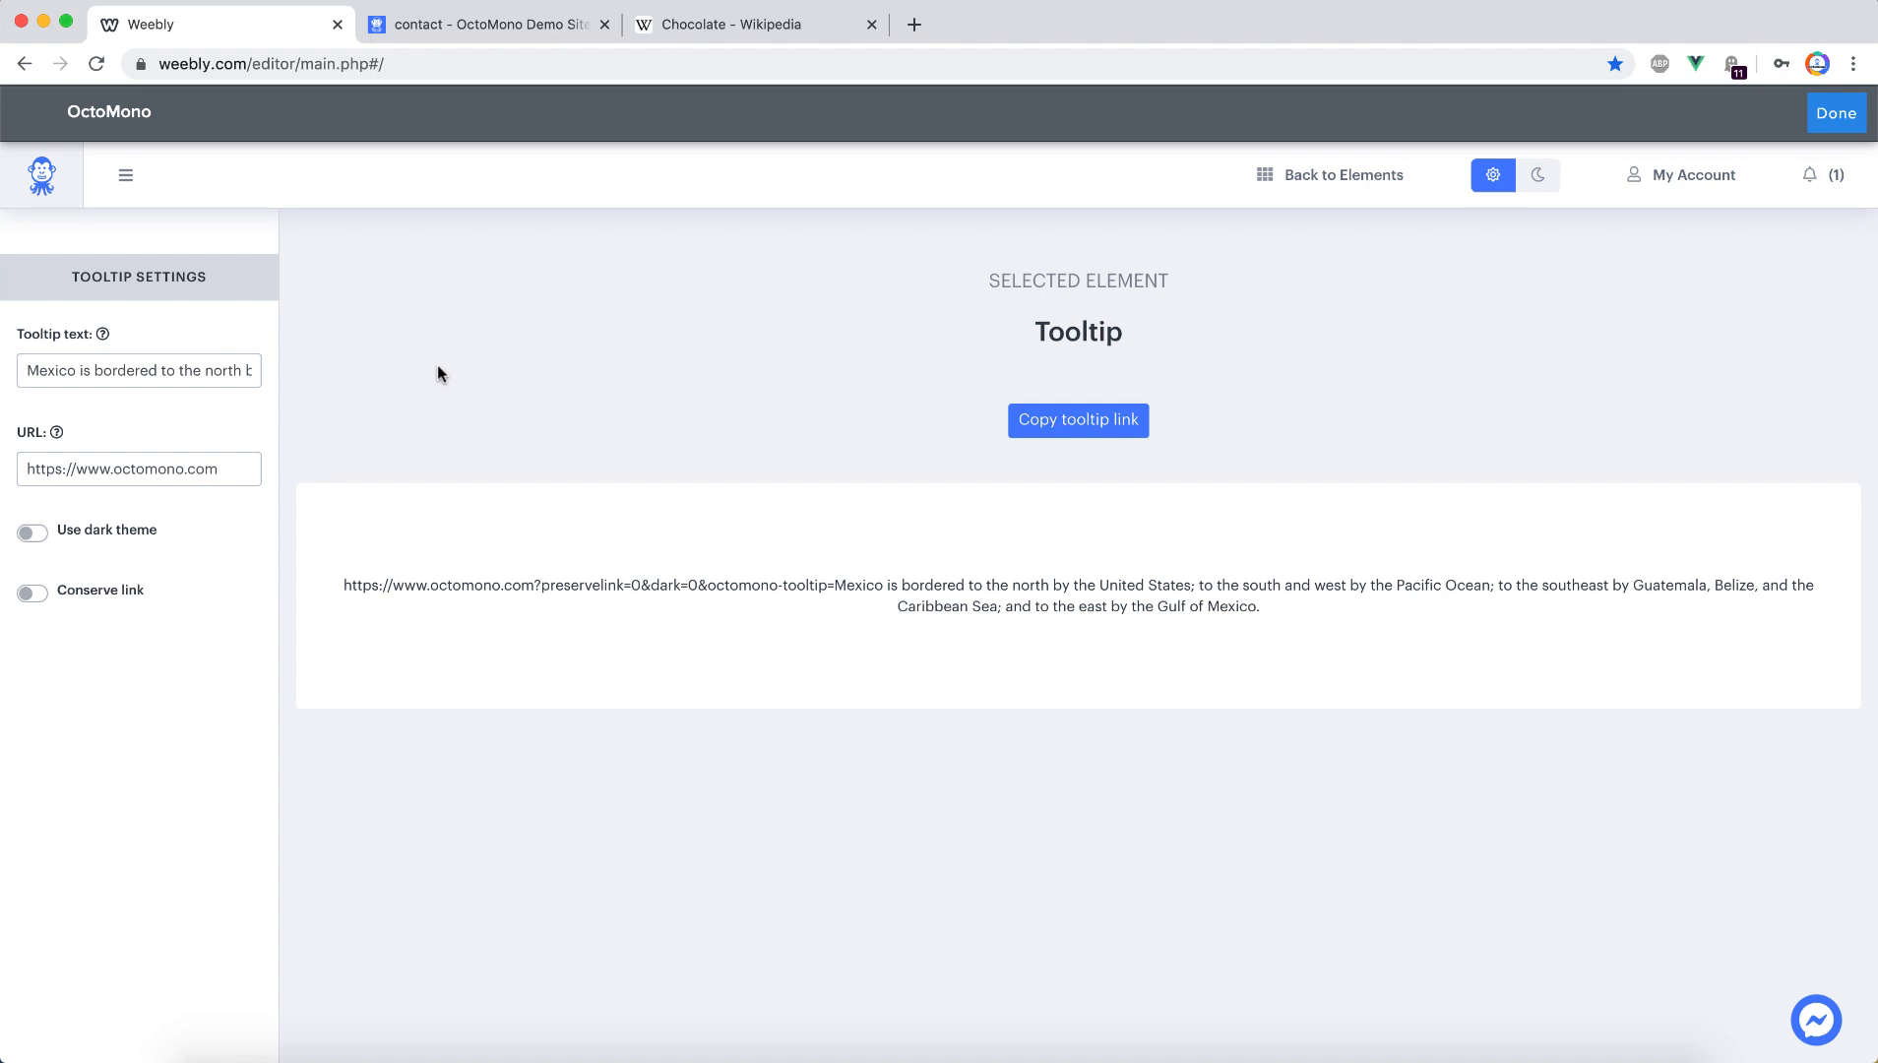
Copy the tooltip link and apply it to the word "Mexico" as a Website URL with opening in a new window disabled
click(1115, 440)
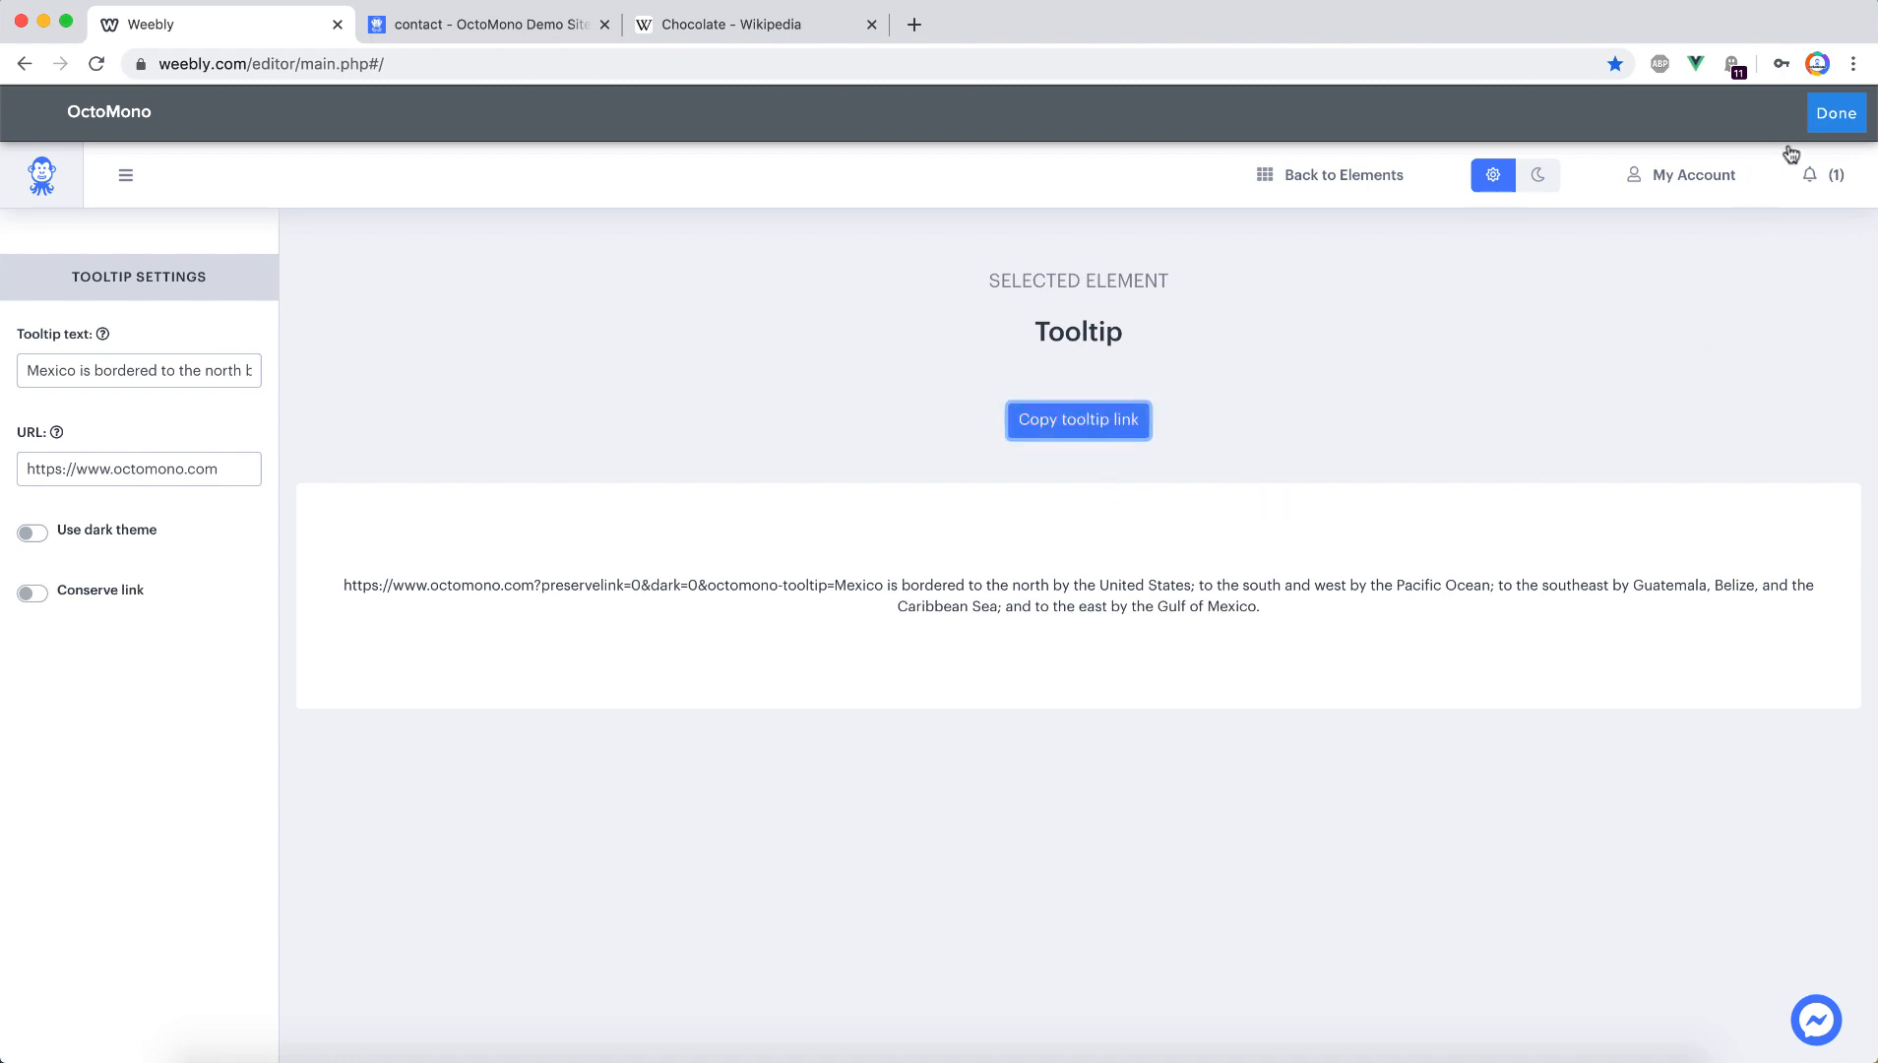
click(1834, 116)
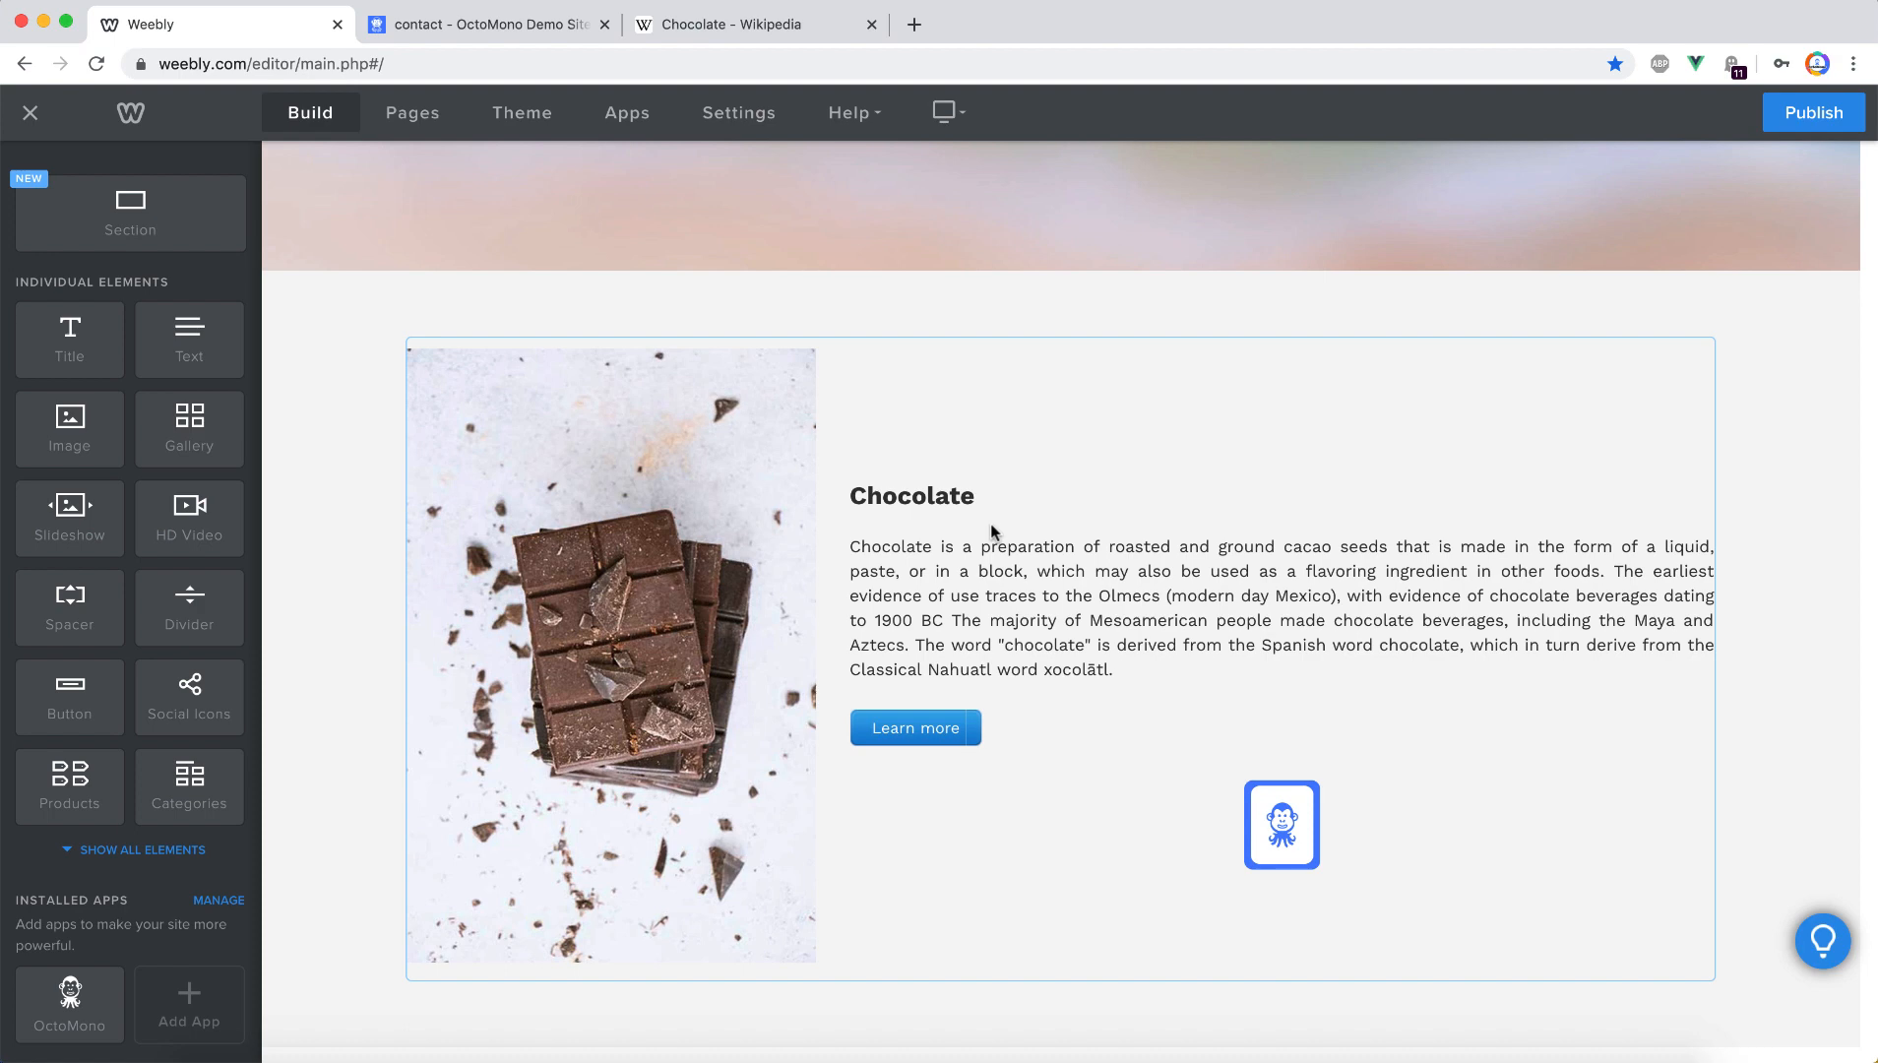
double_click(1306, 597)
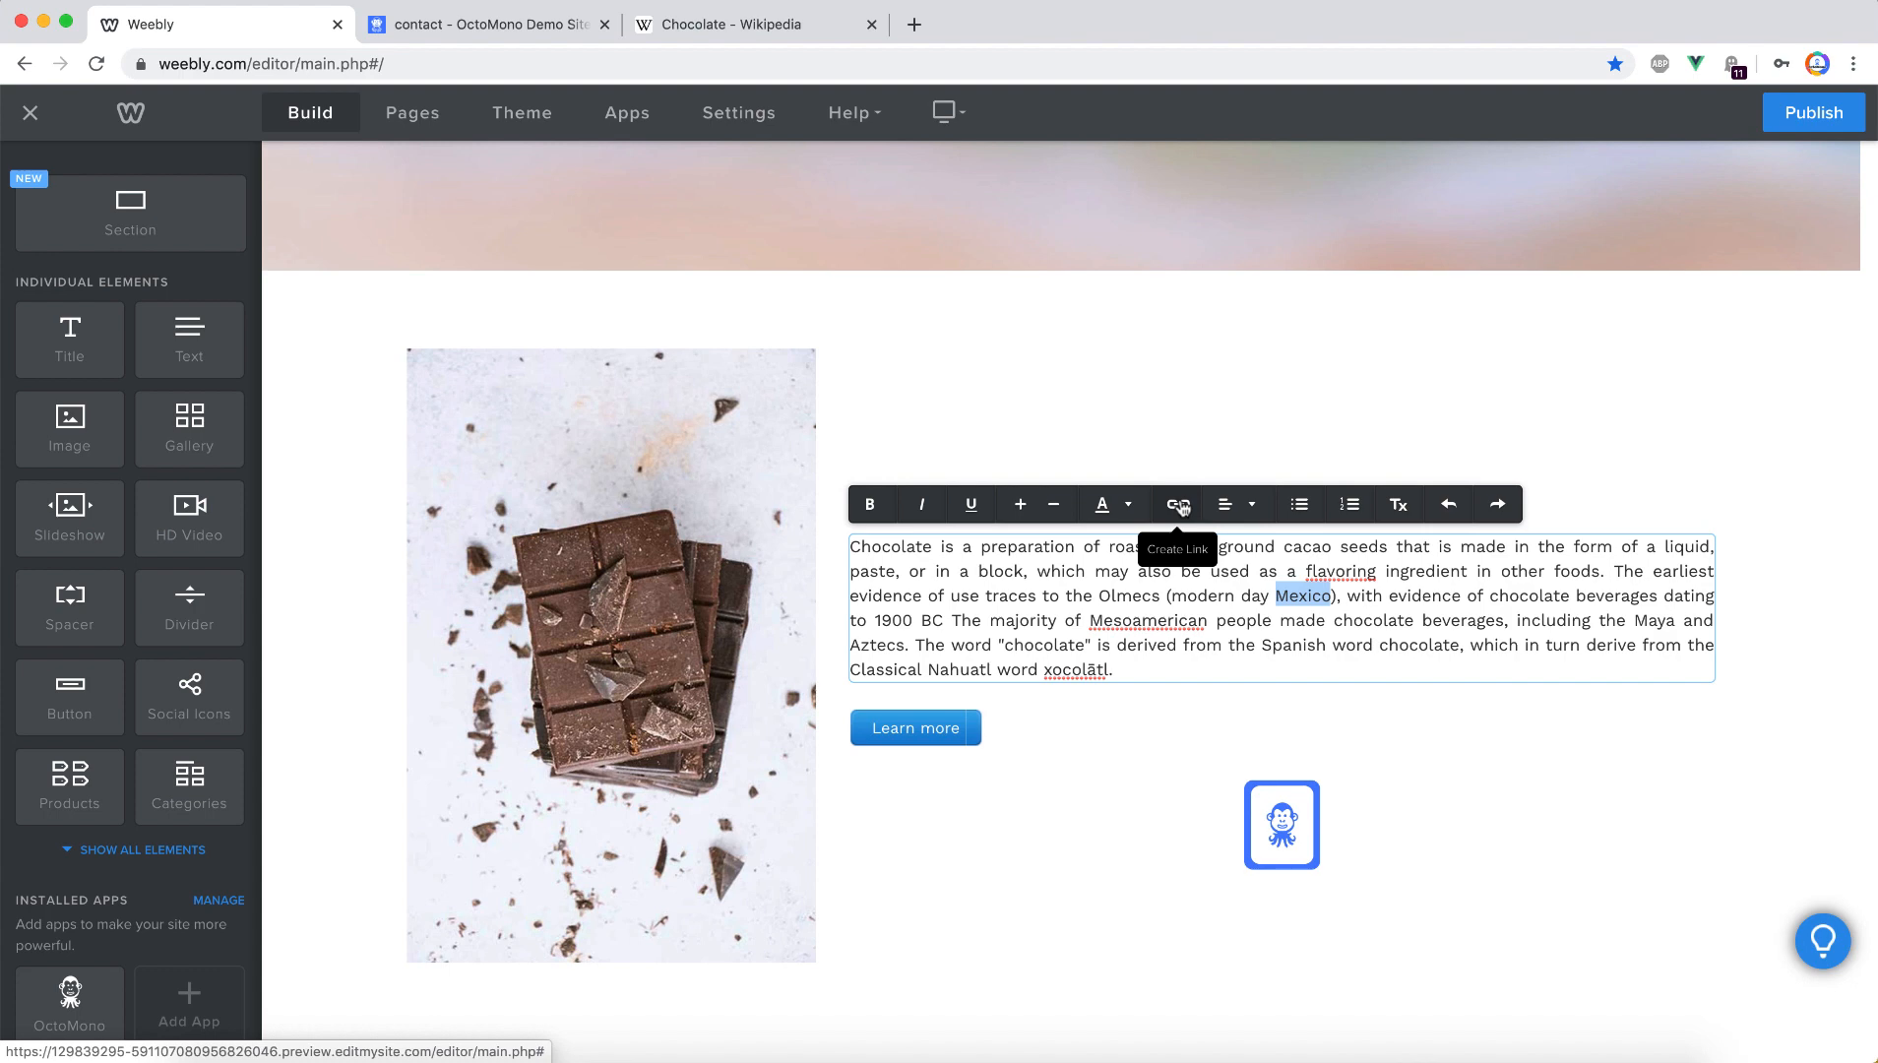
click(1182, 507)
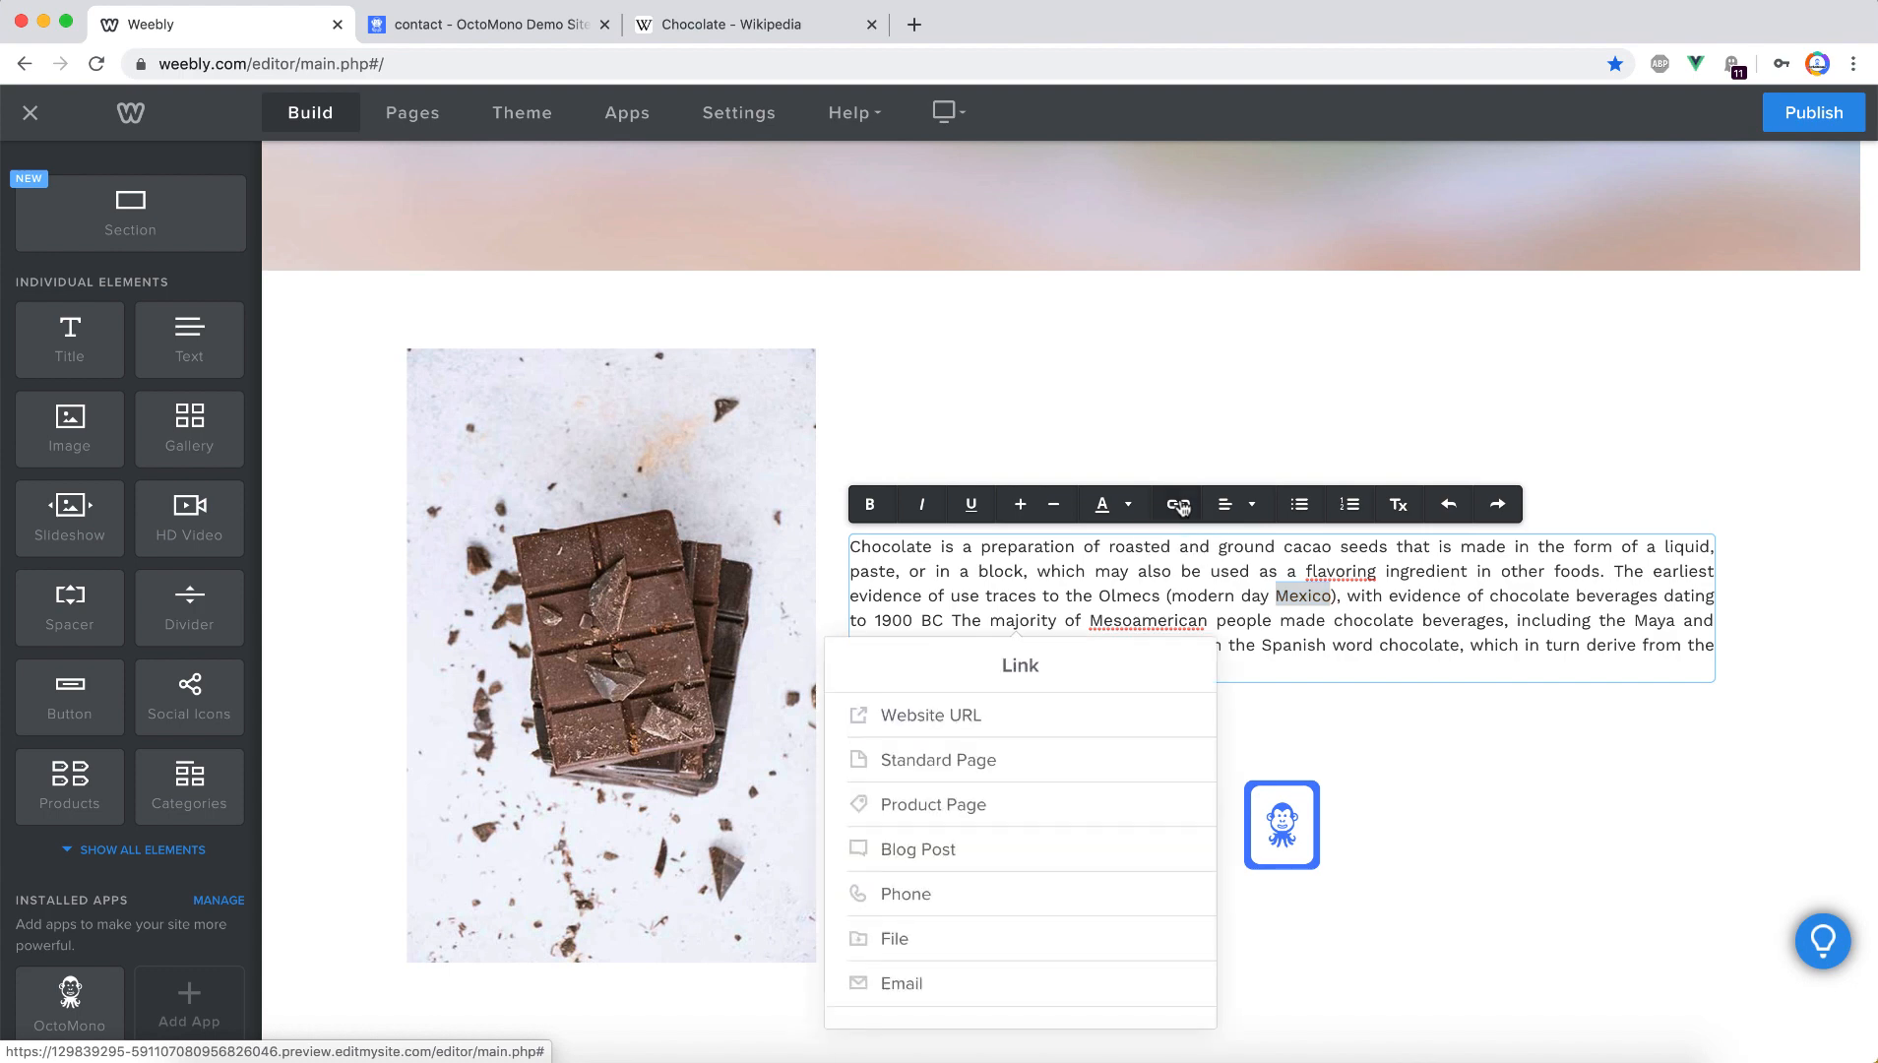
click(972, 717)
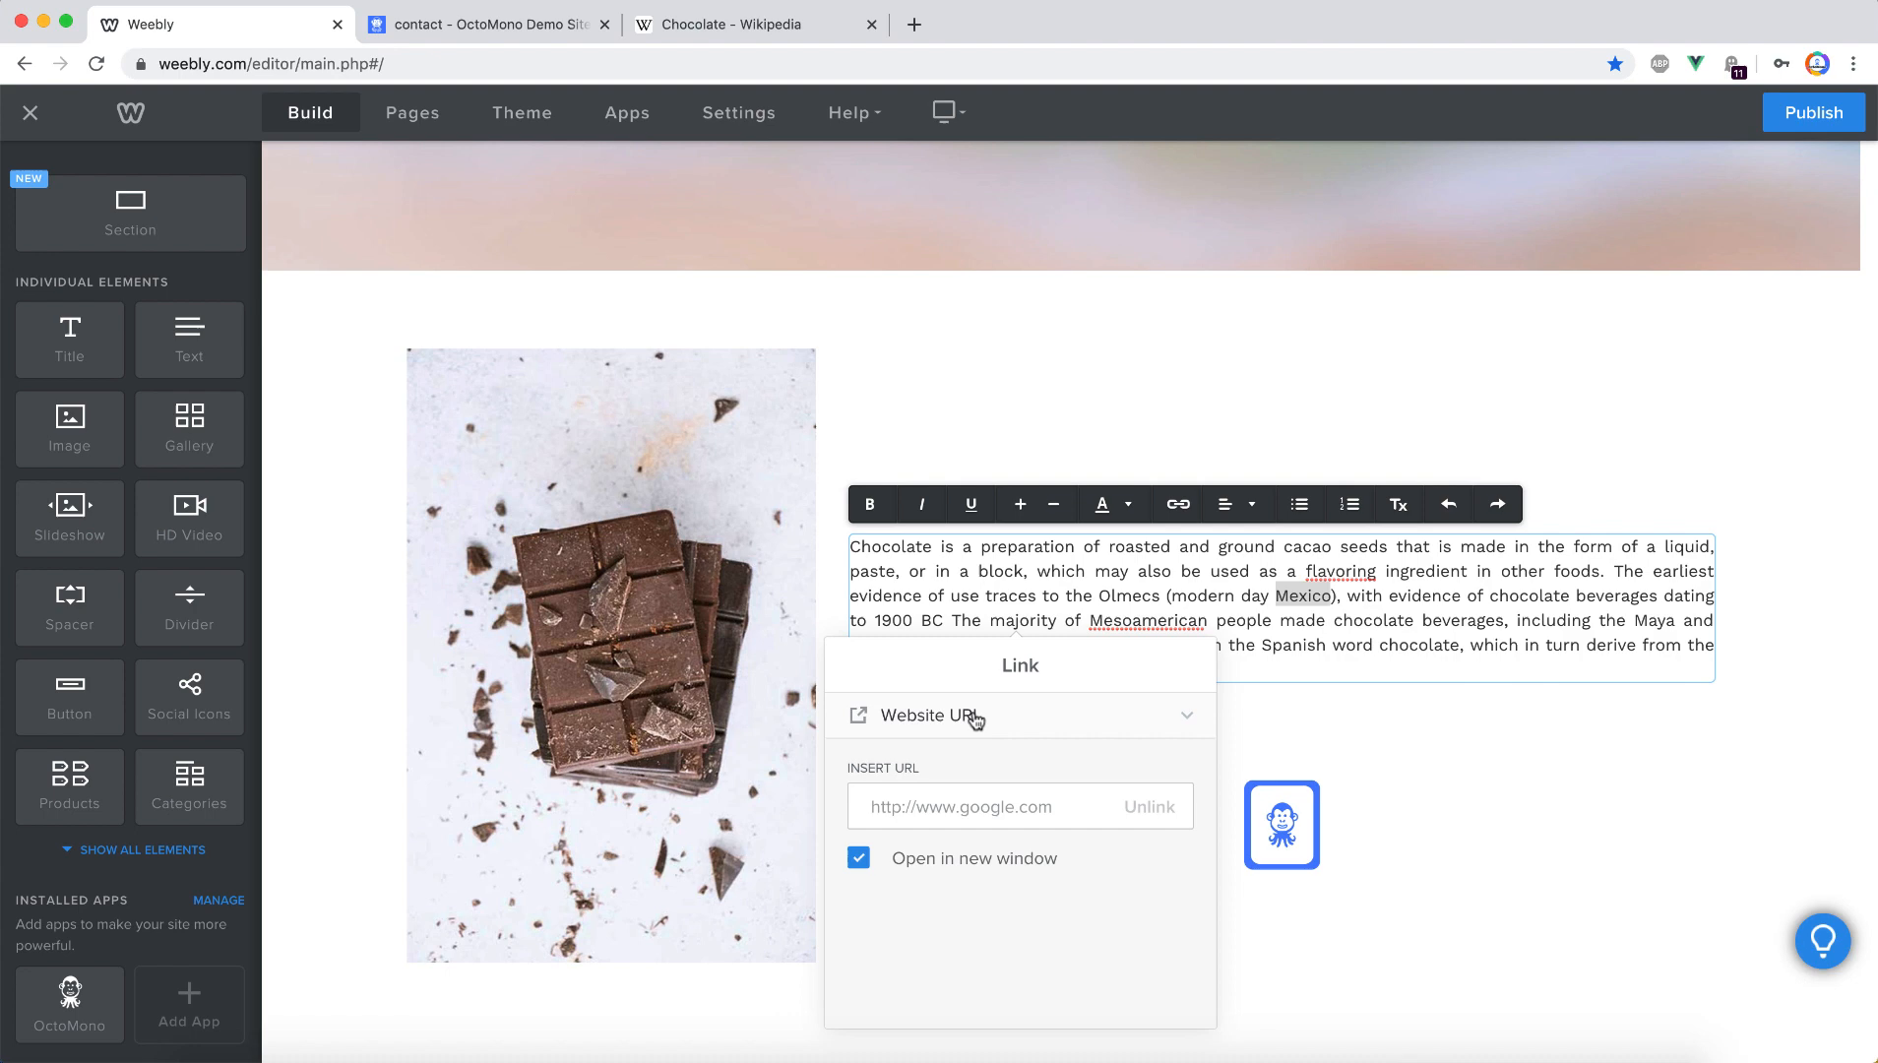
click(927, 805)
right_click(974, 807)
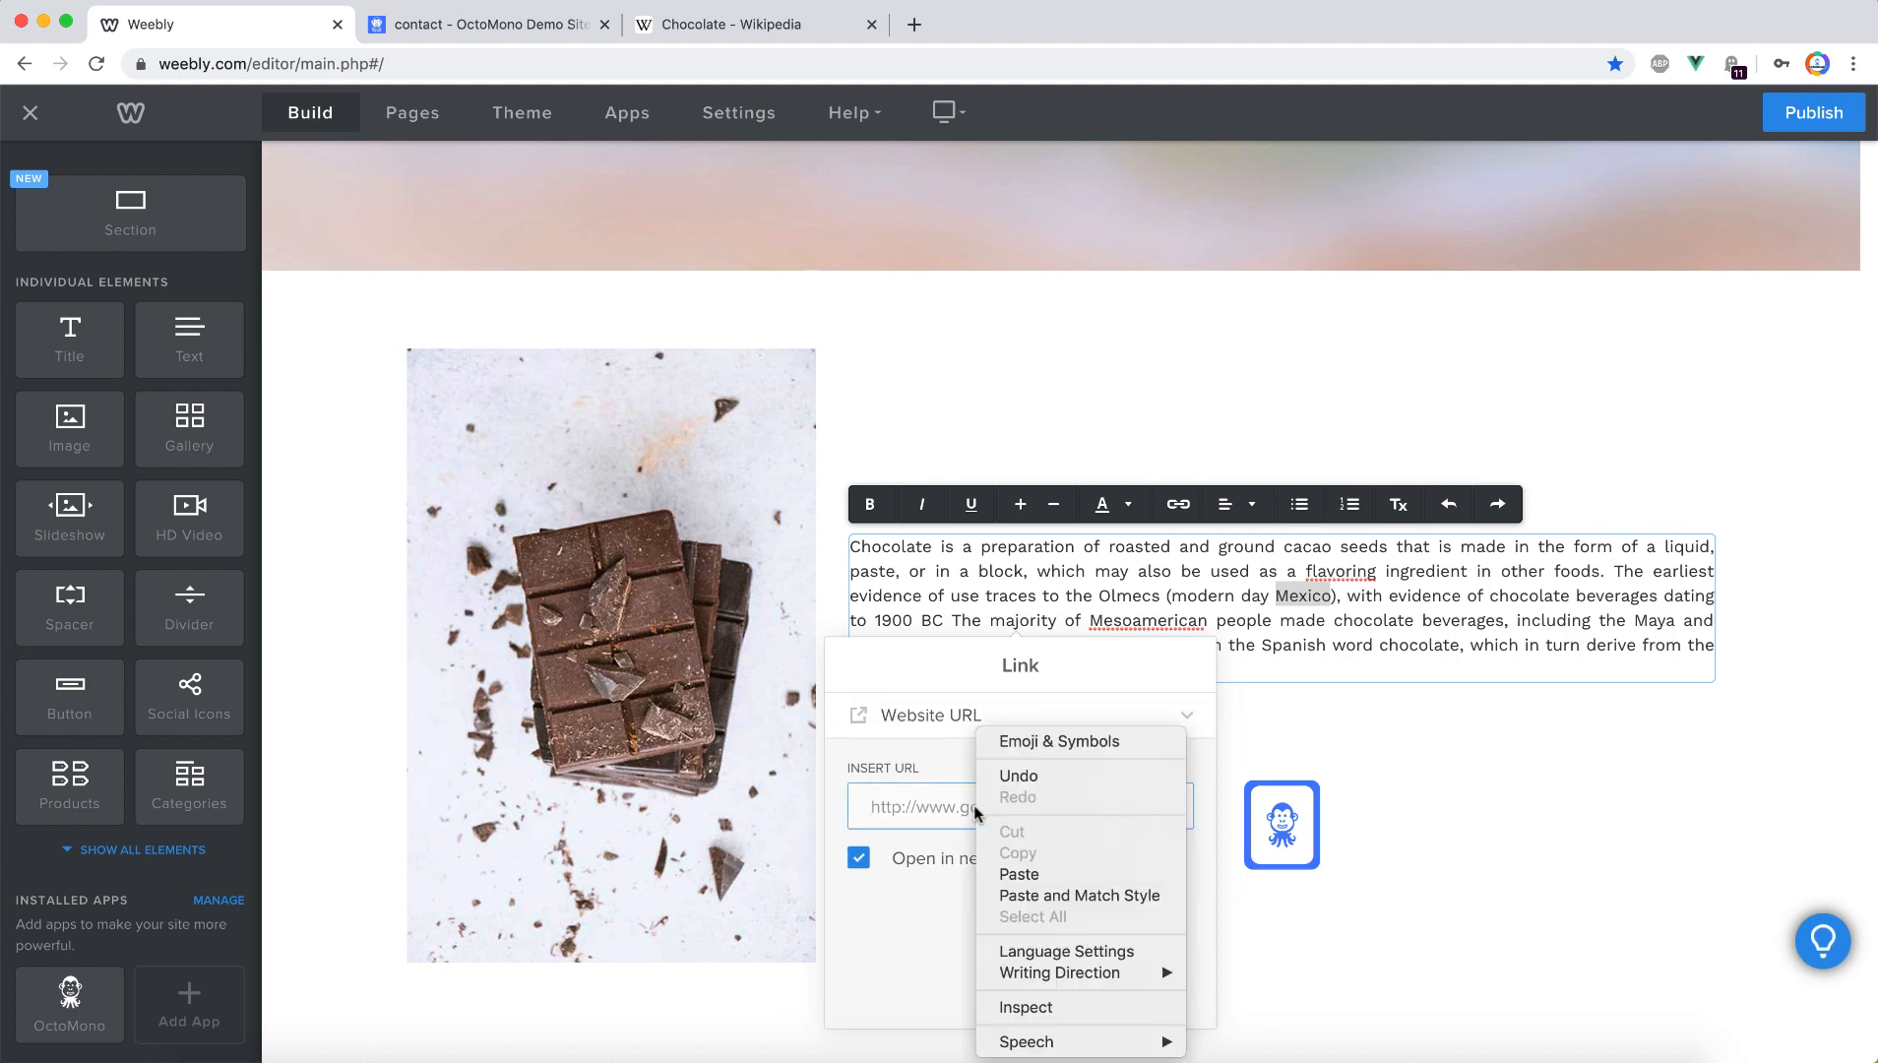
click(1029, 872)
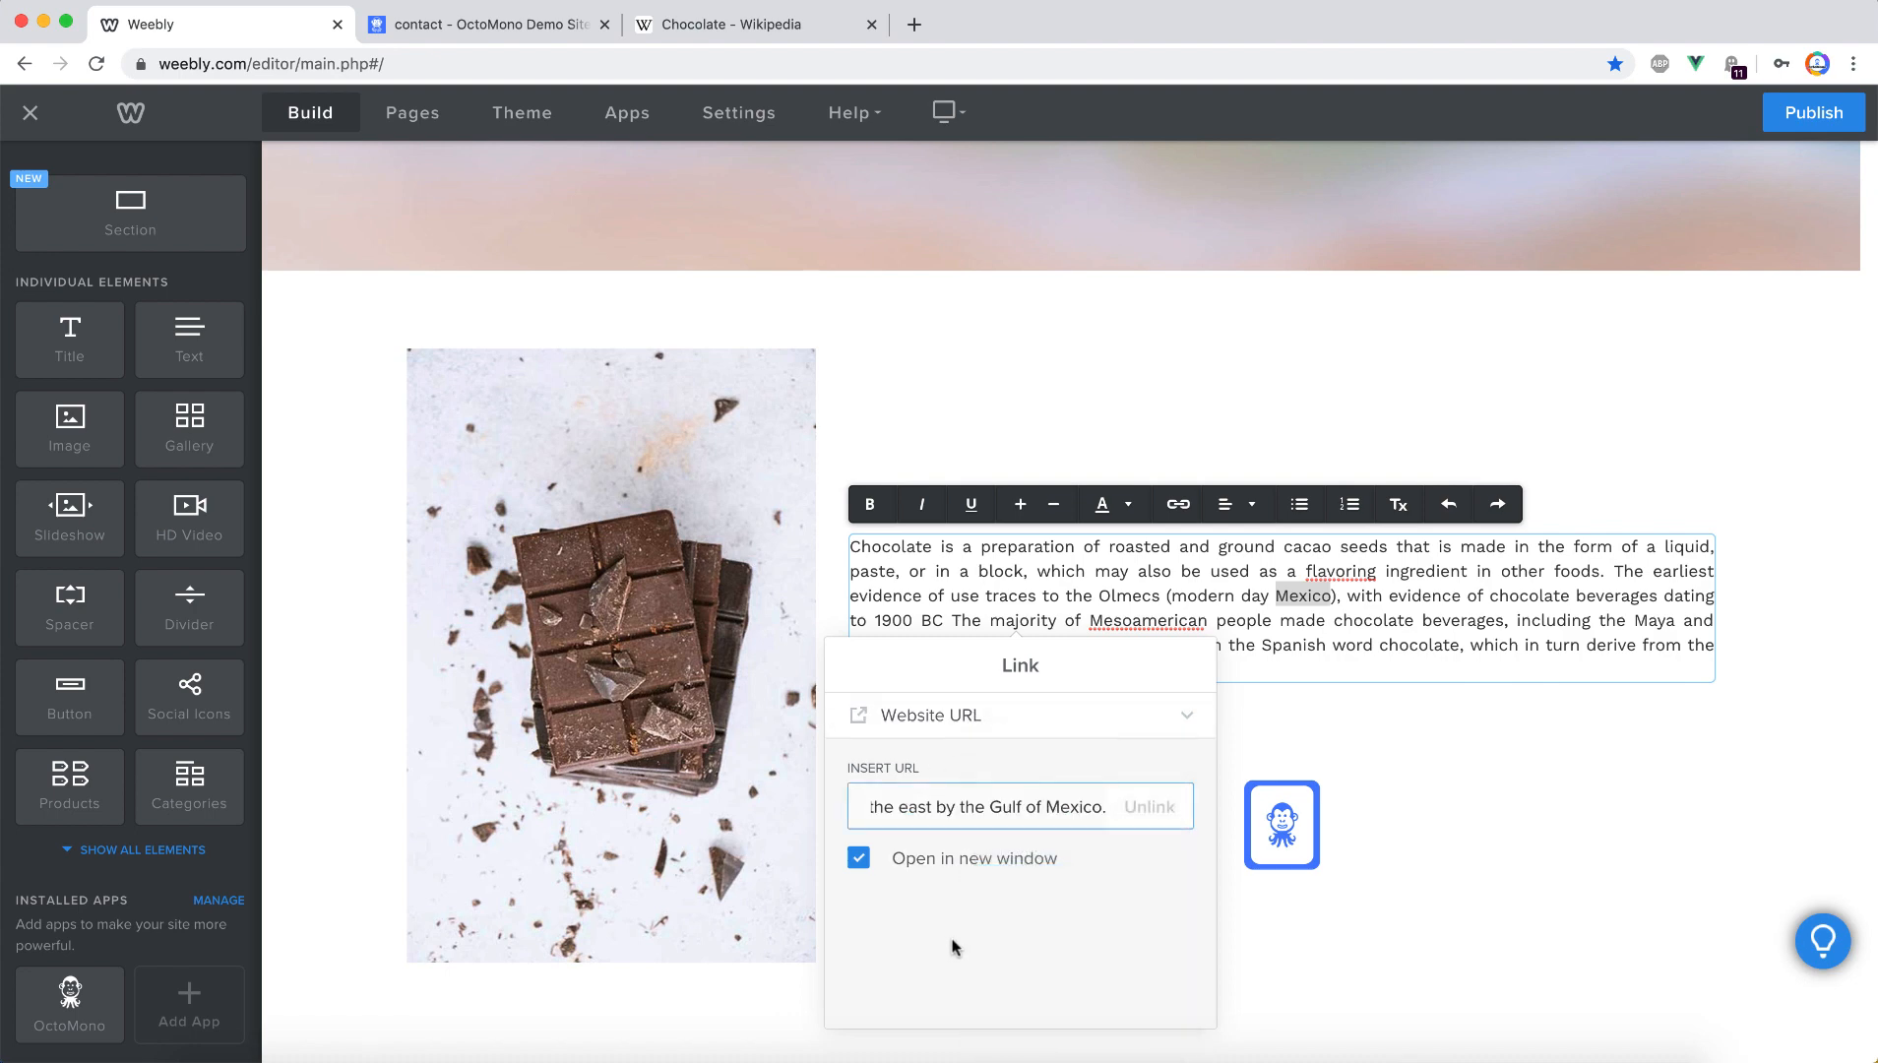
click(984, 872)
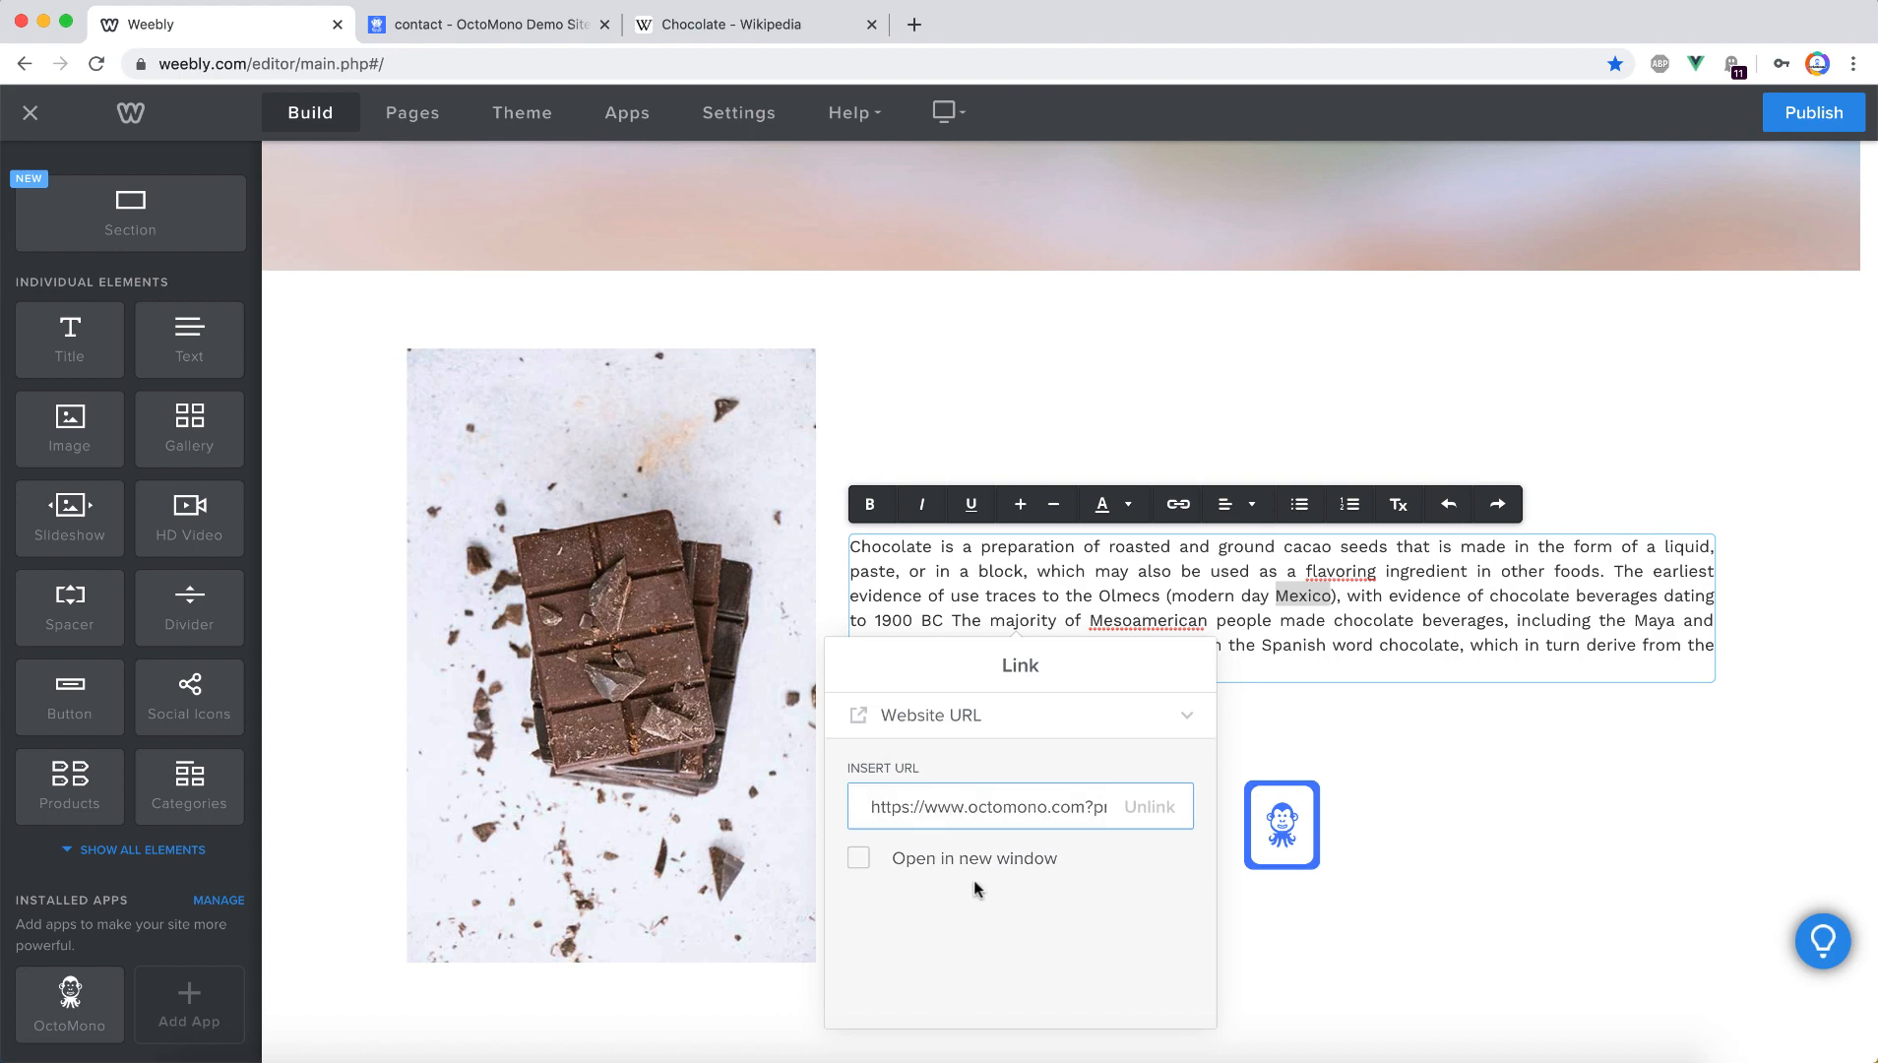
click(1483, 390)
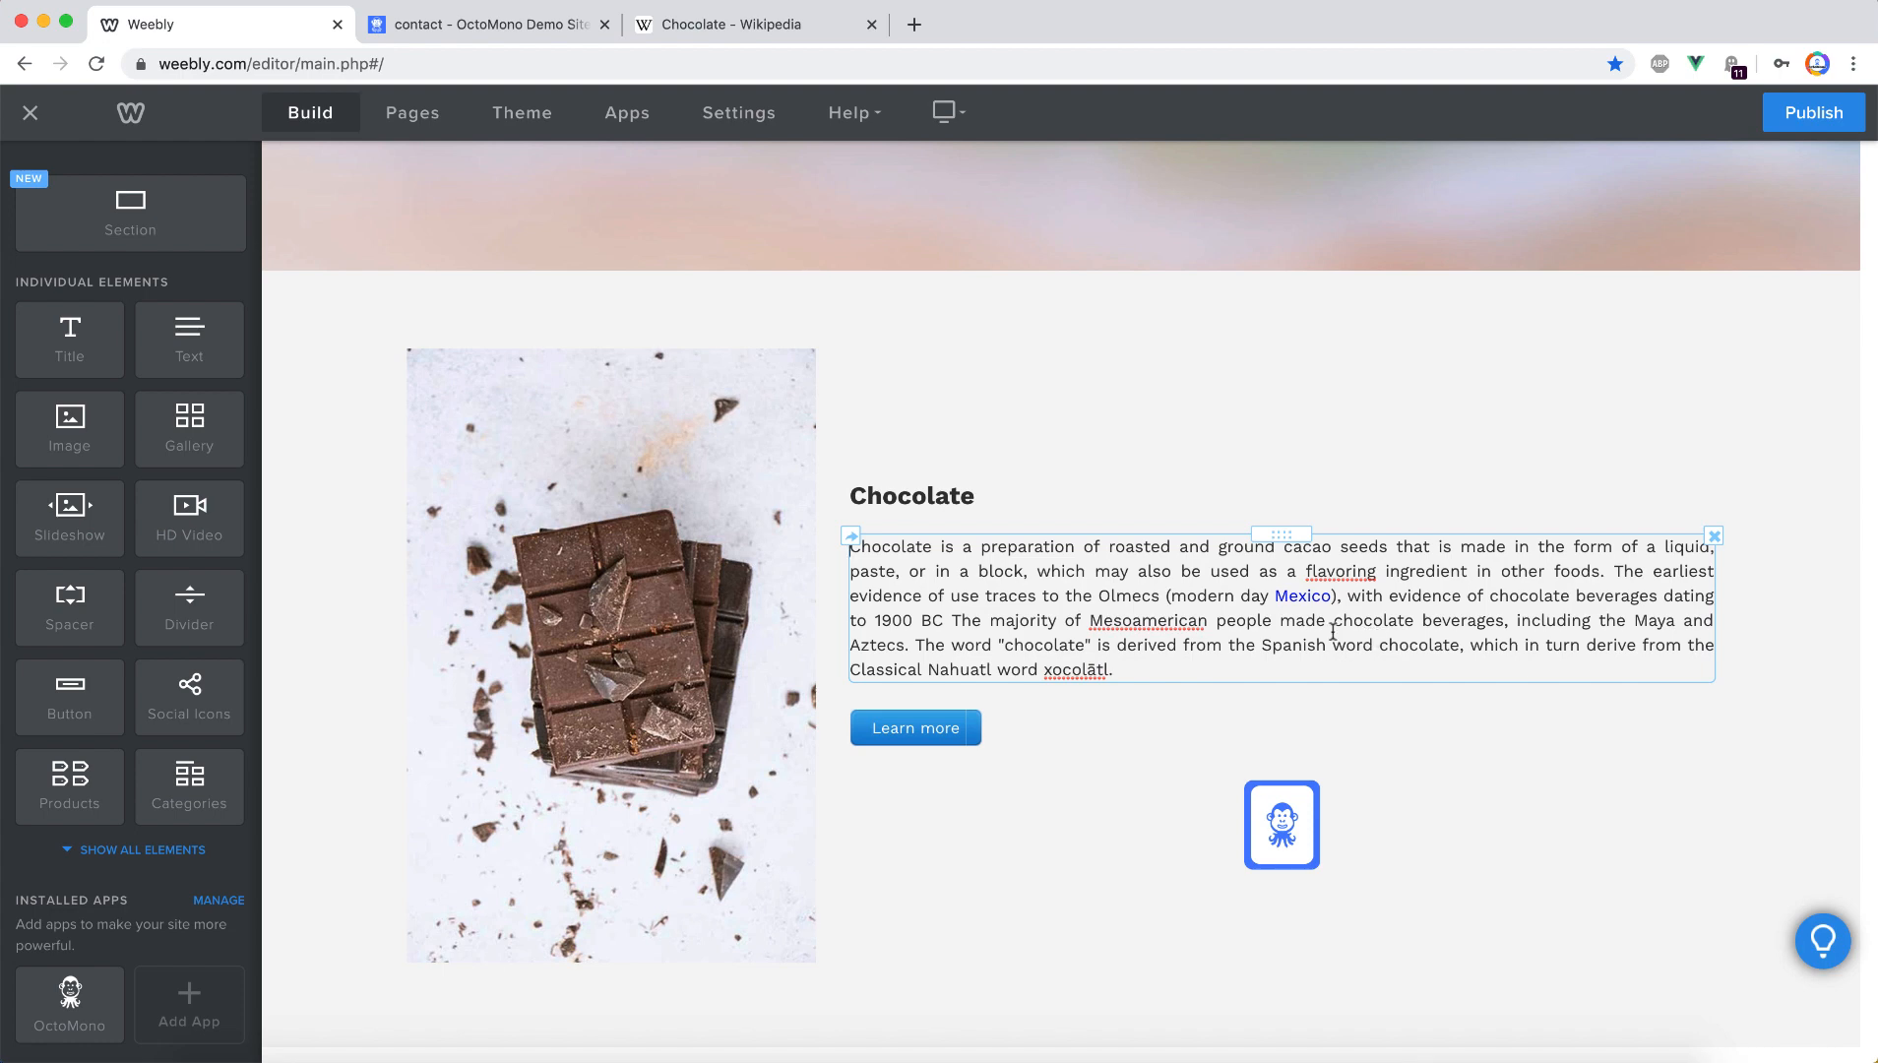
Publish the site, reload the live contact page and check the tooltip on the word "Mexico"
click(1605, 361)
click(1824, 114)
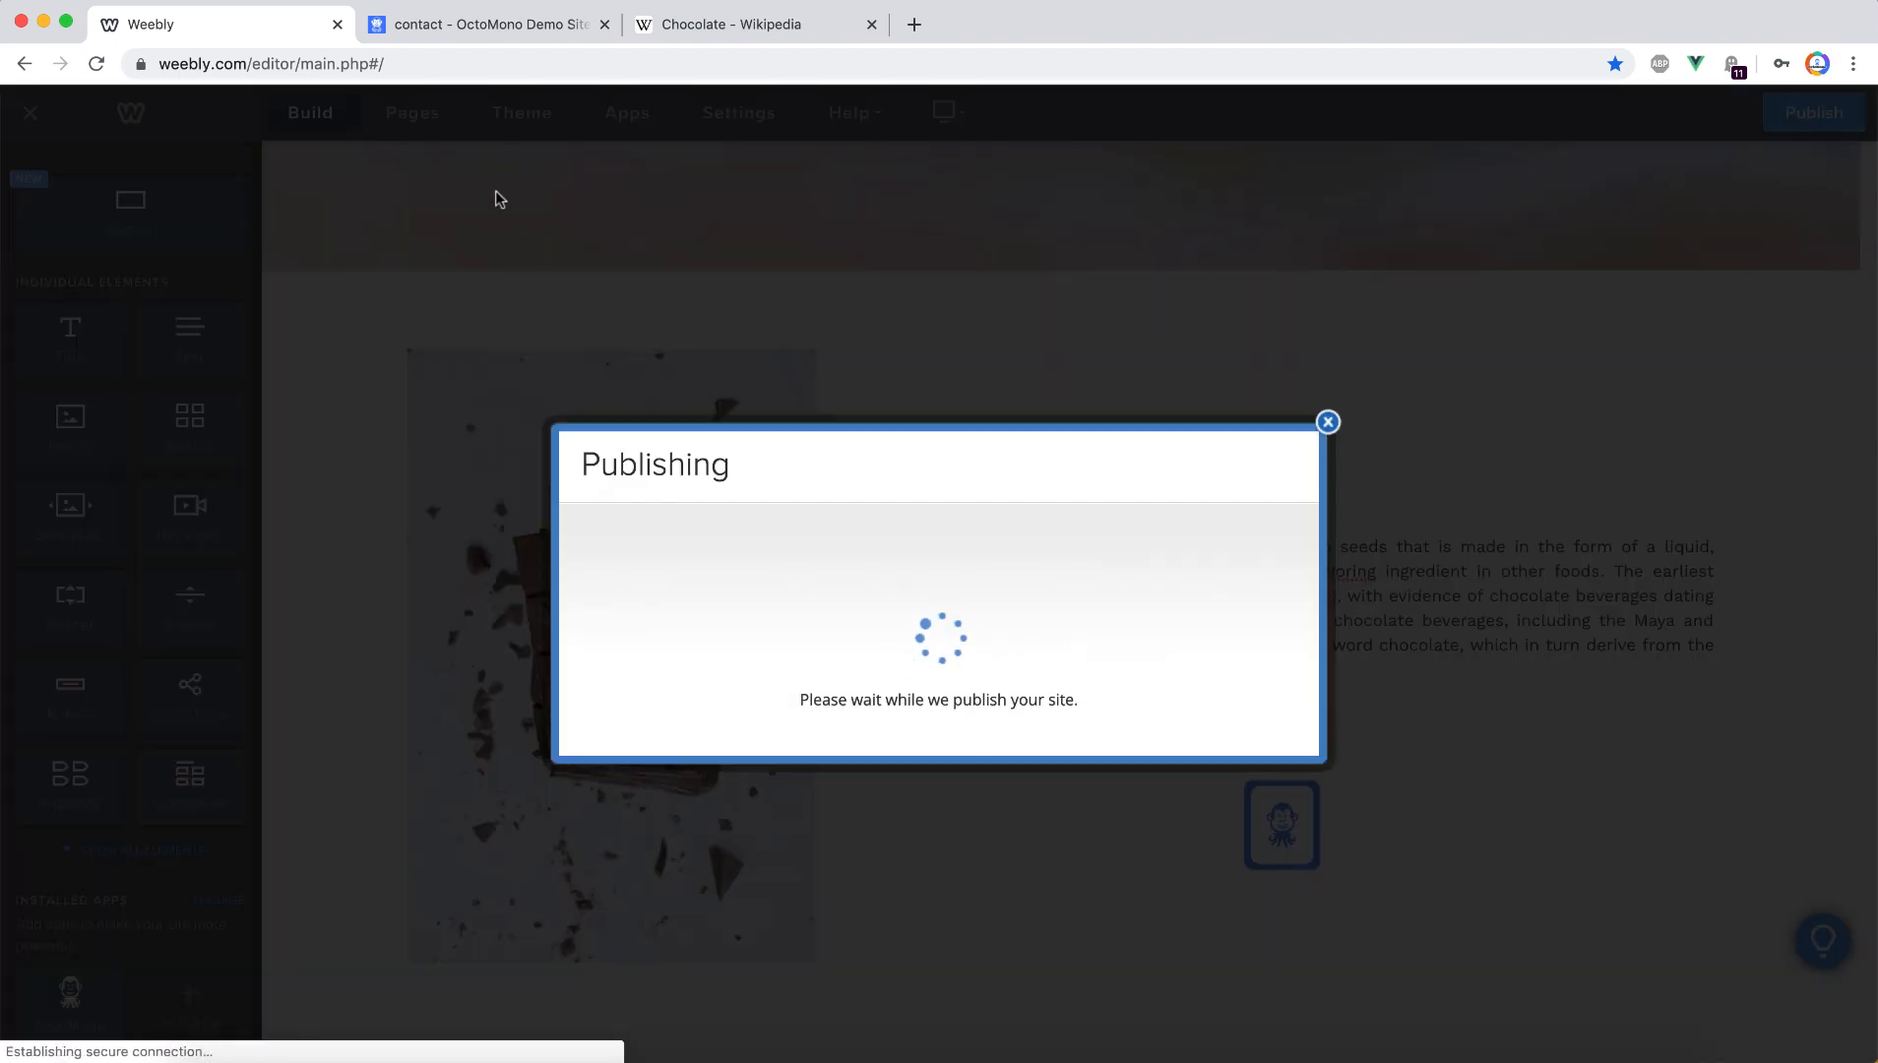
click(468, 28)
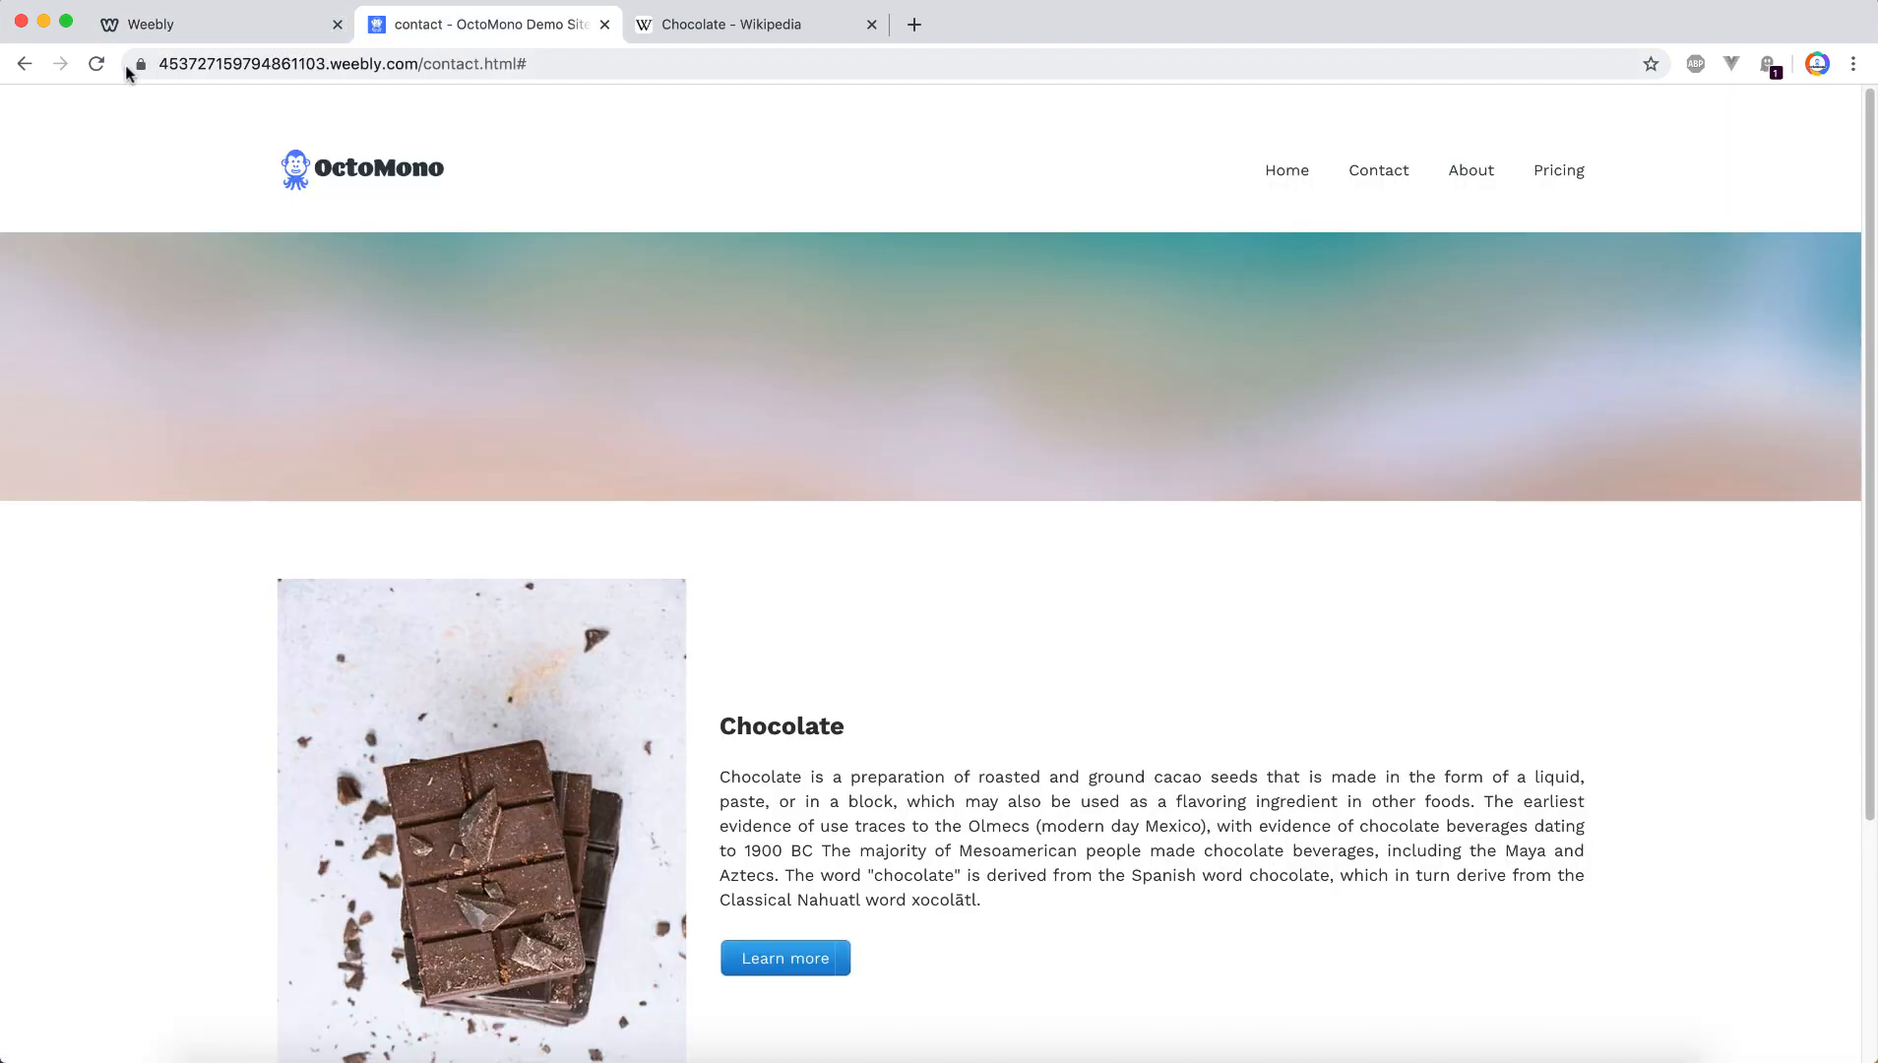
click(95, 64)
drag(1057, 825, 1119, 824)
click(1117, 840)
mouse_move(1162, 826)
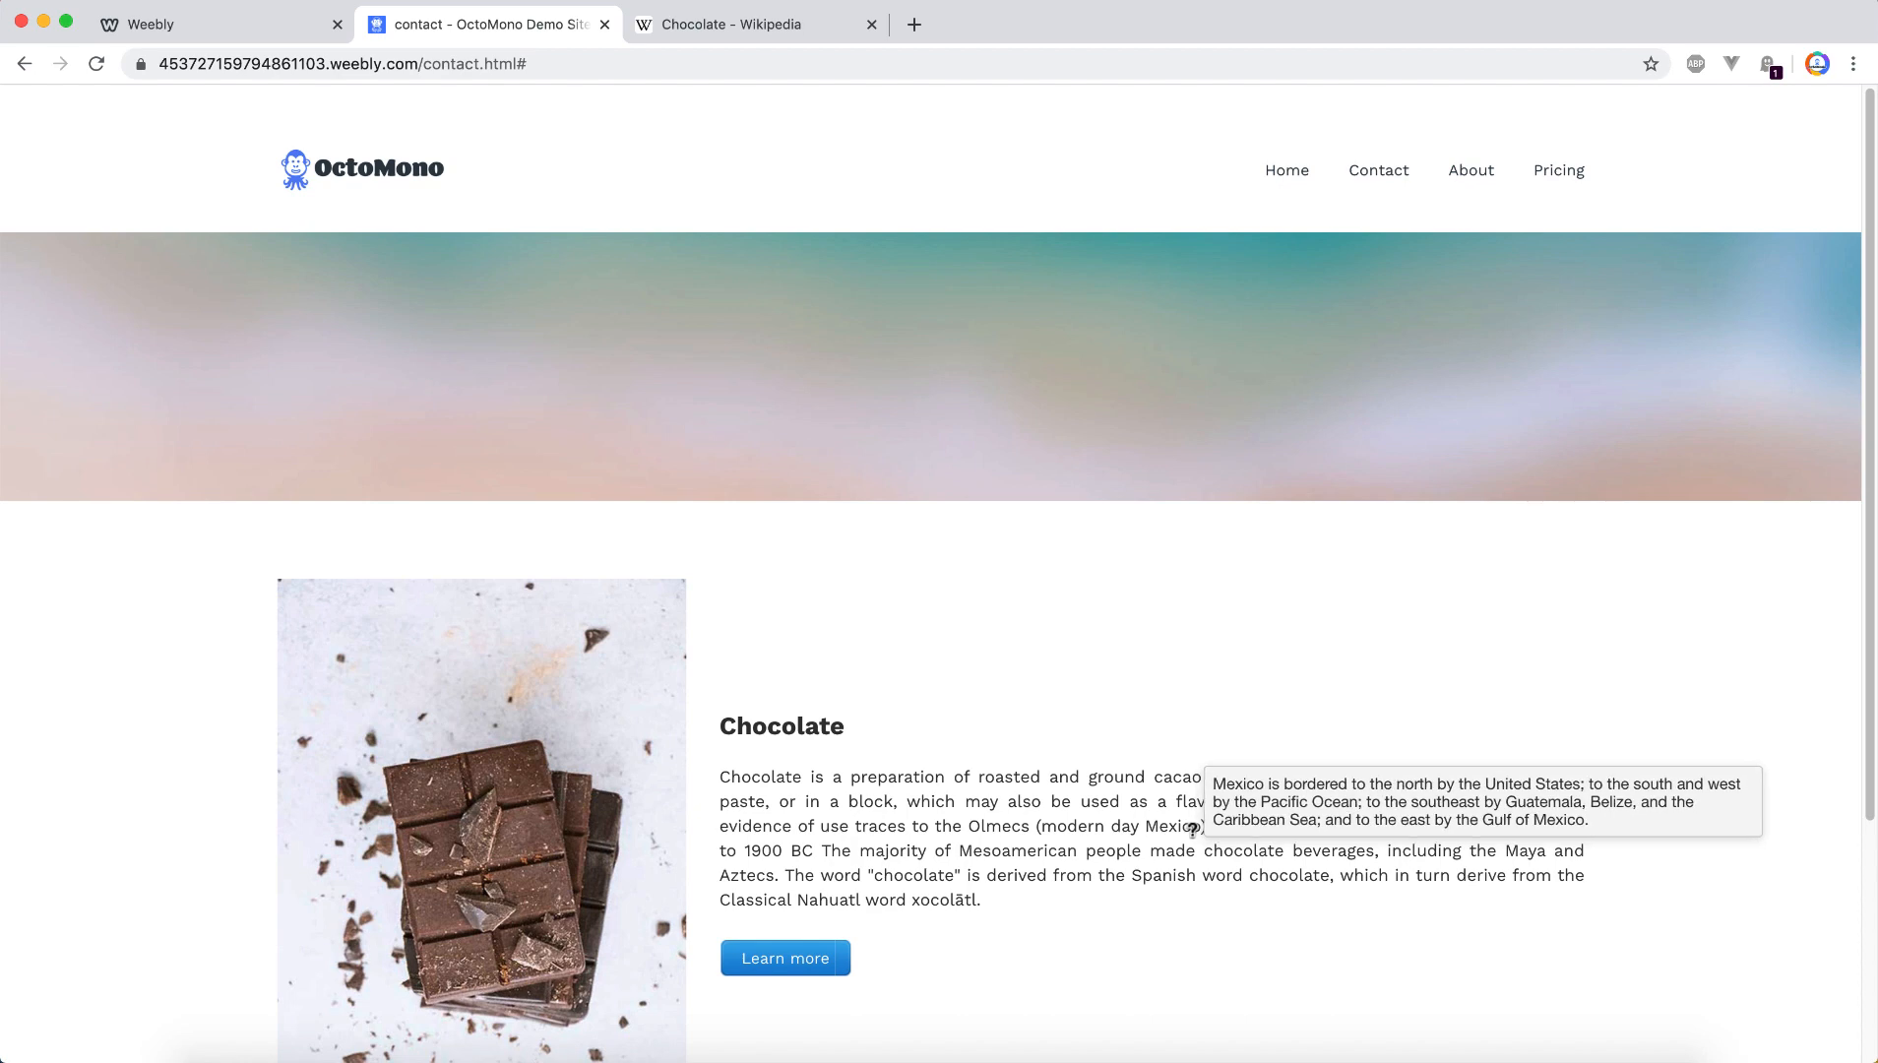
In the page editor, color the linked word "Mexico" dark red and make it bold
click(271, 31)
click(1327, 342)
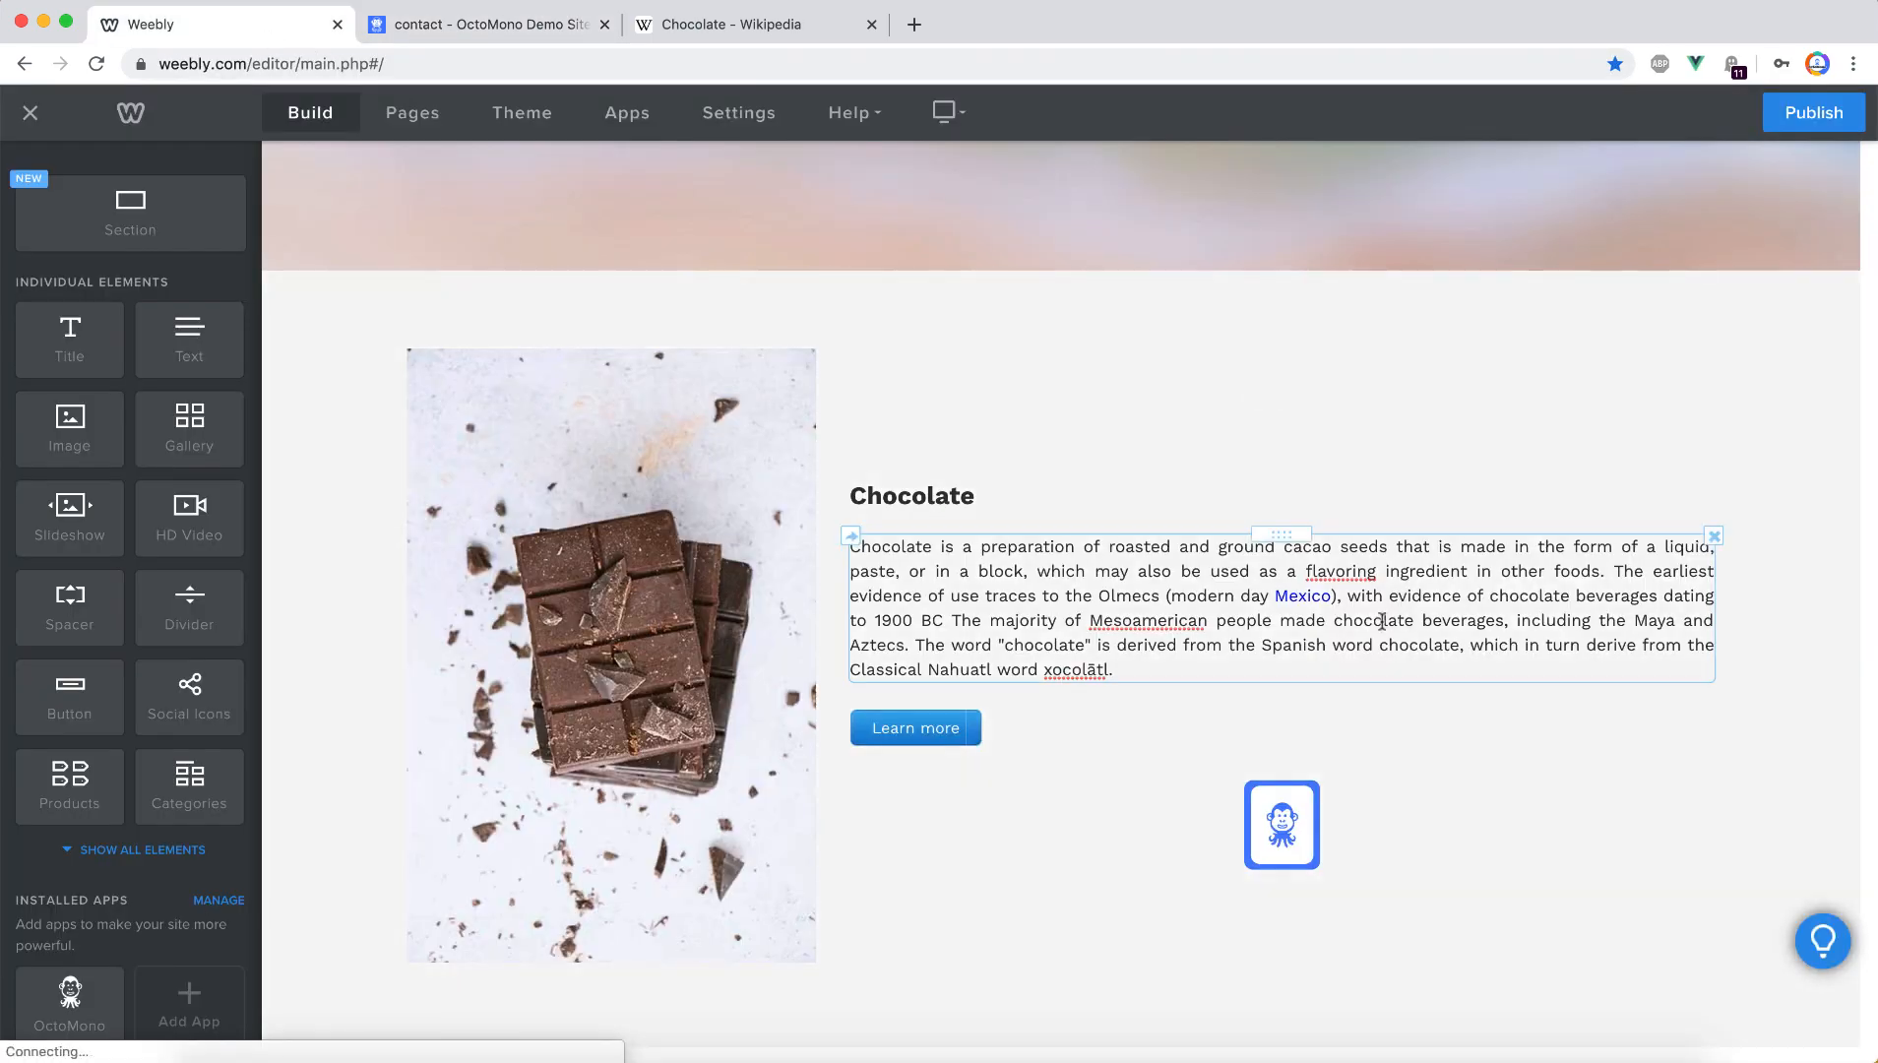
click(1275, 593)
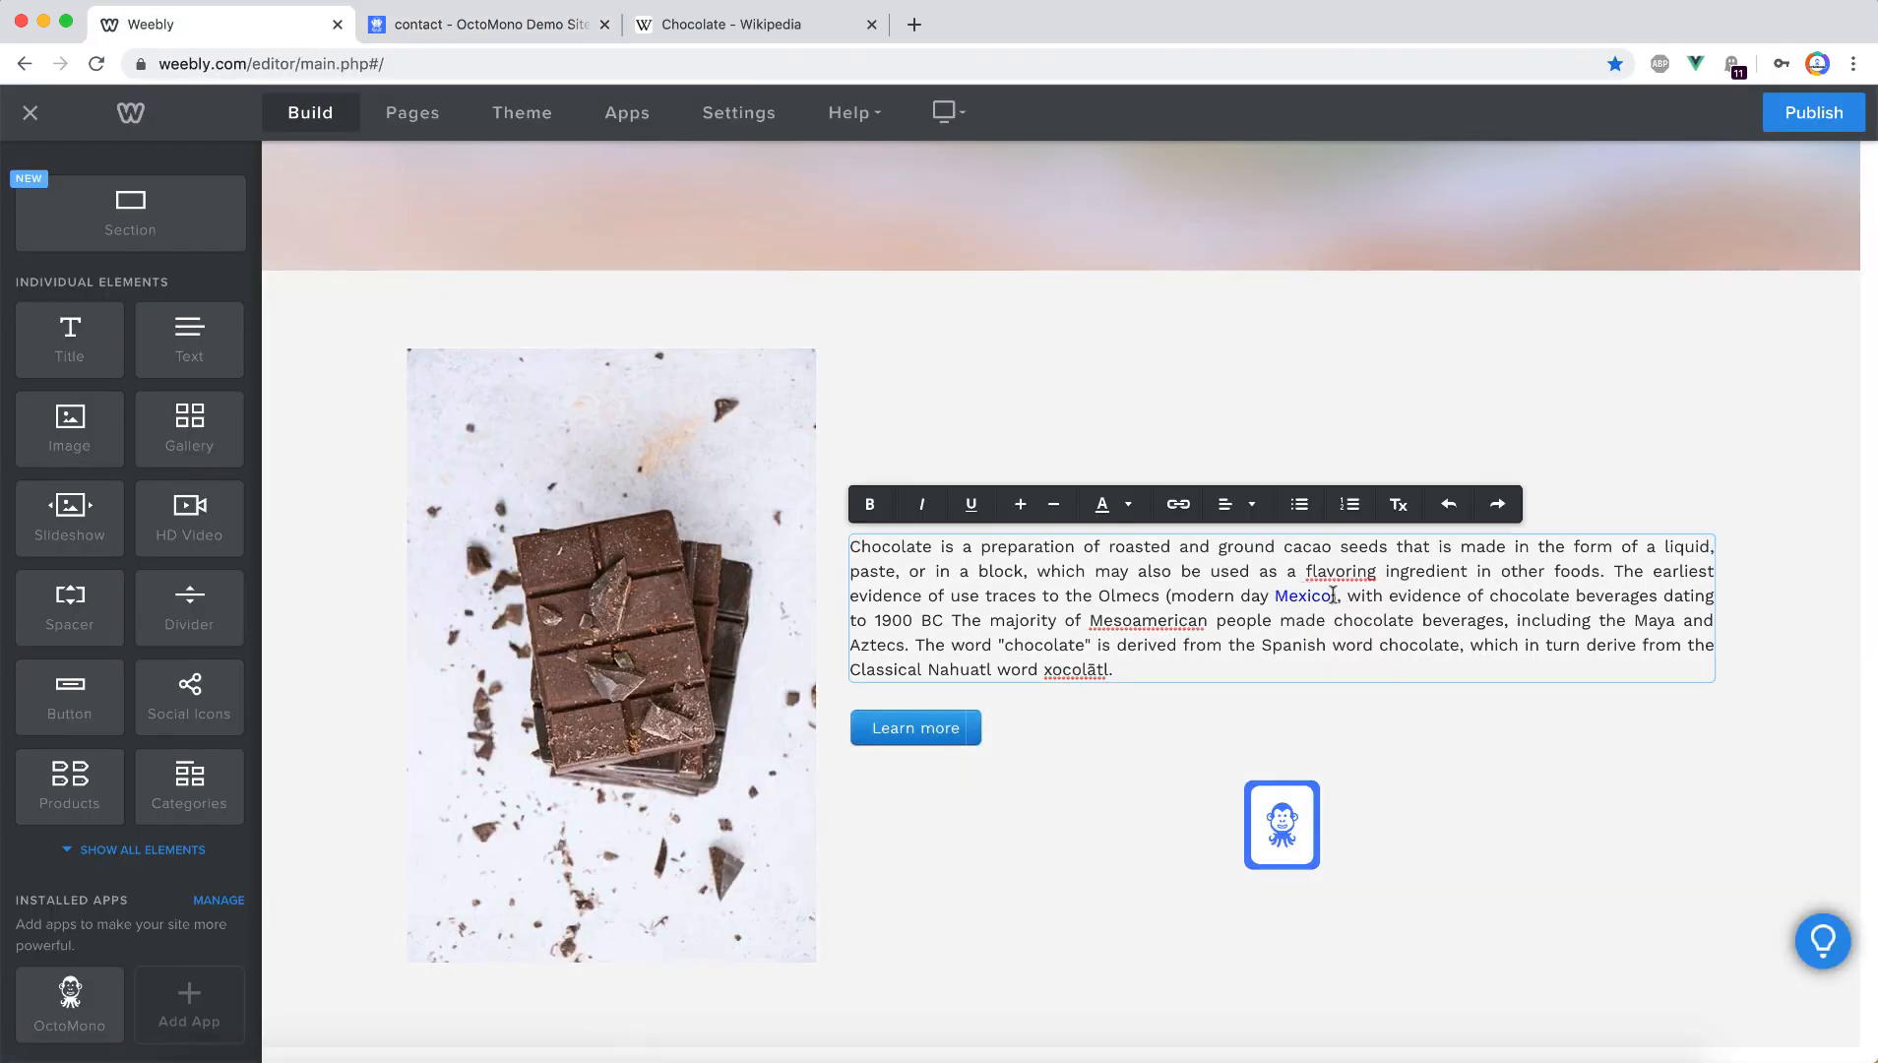
drag(1277, 598, 1334, 598)
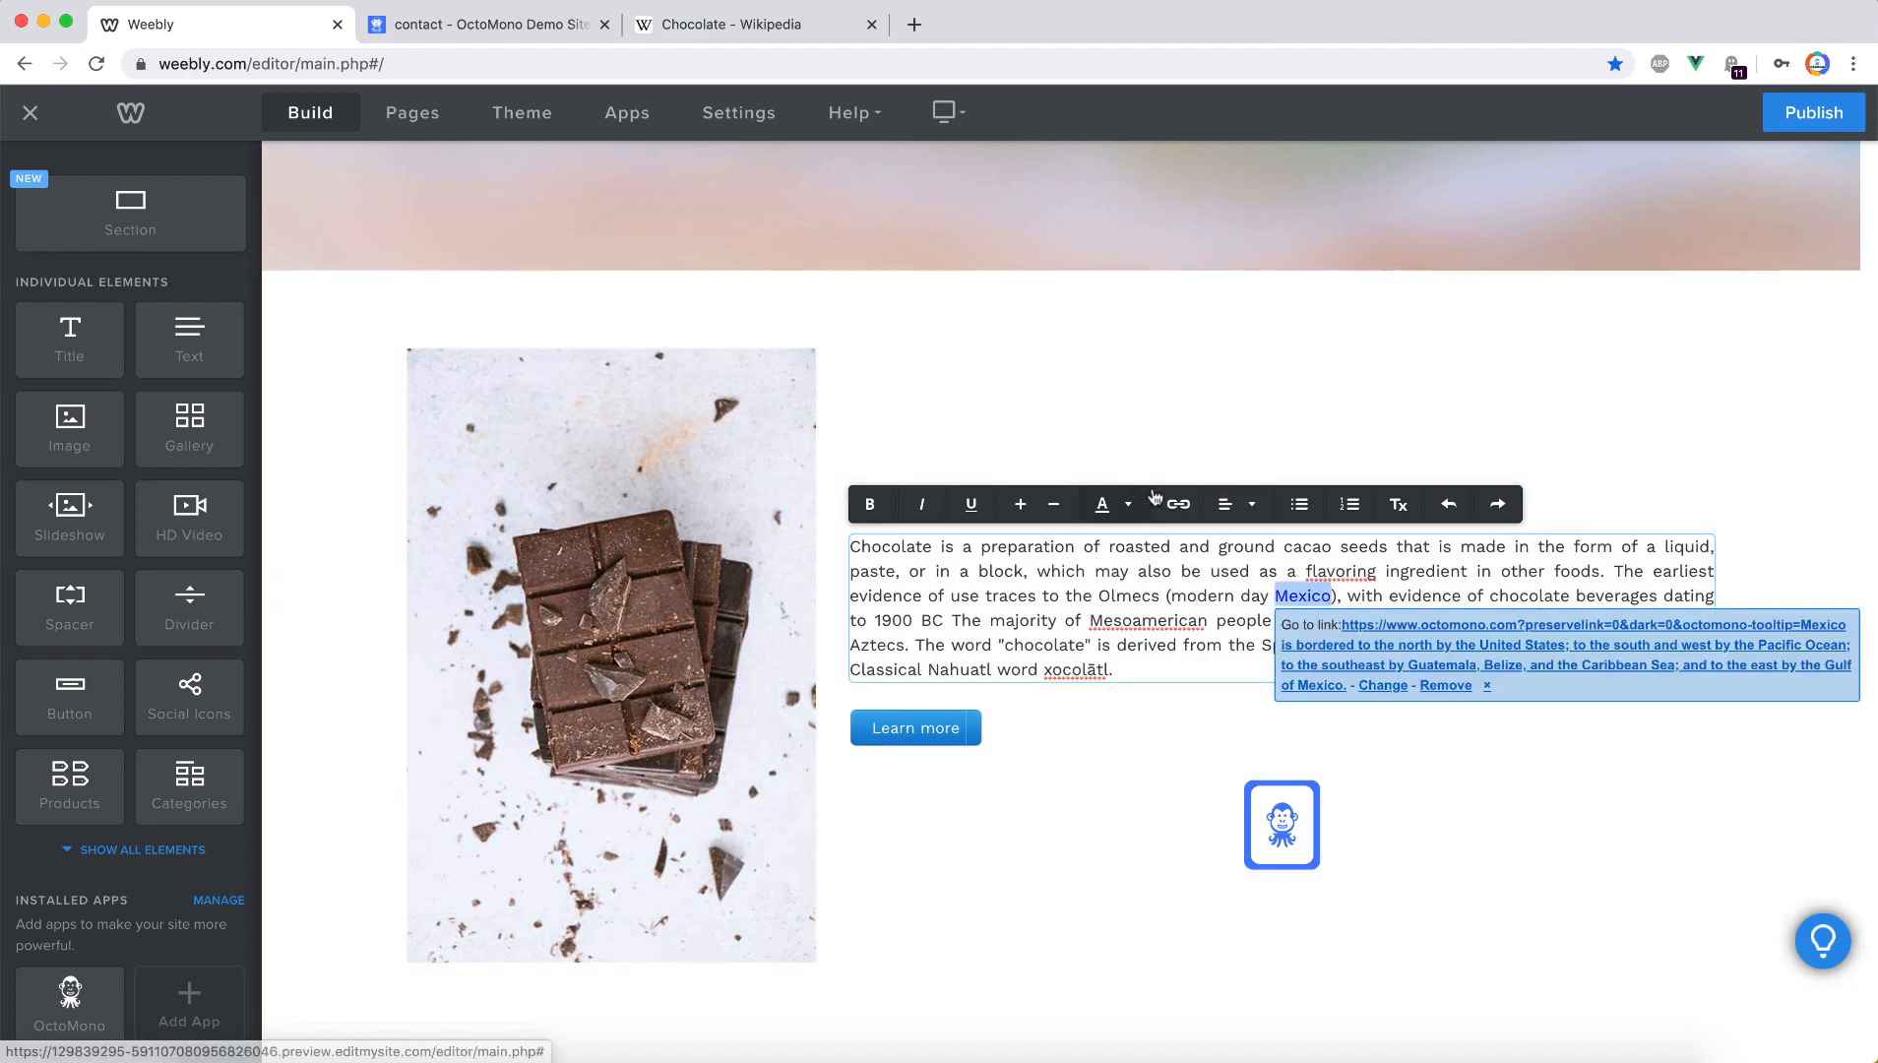
click(1107, 506)
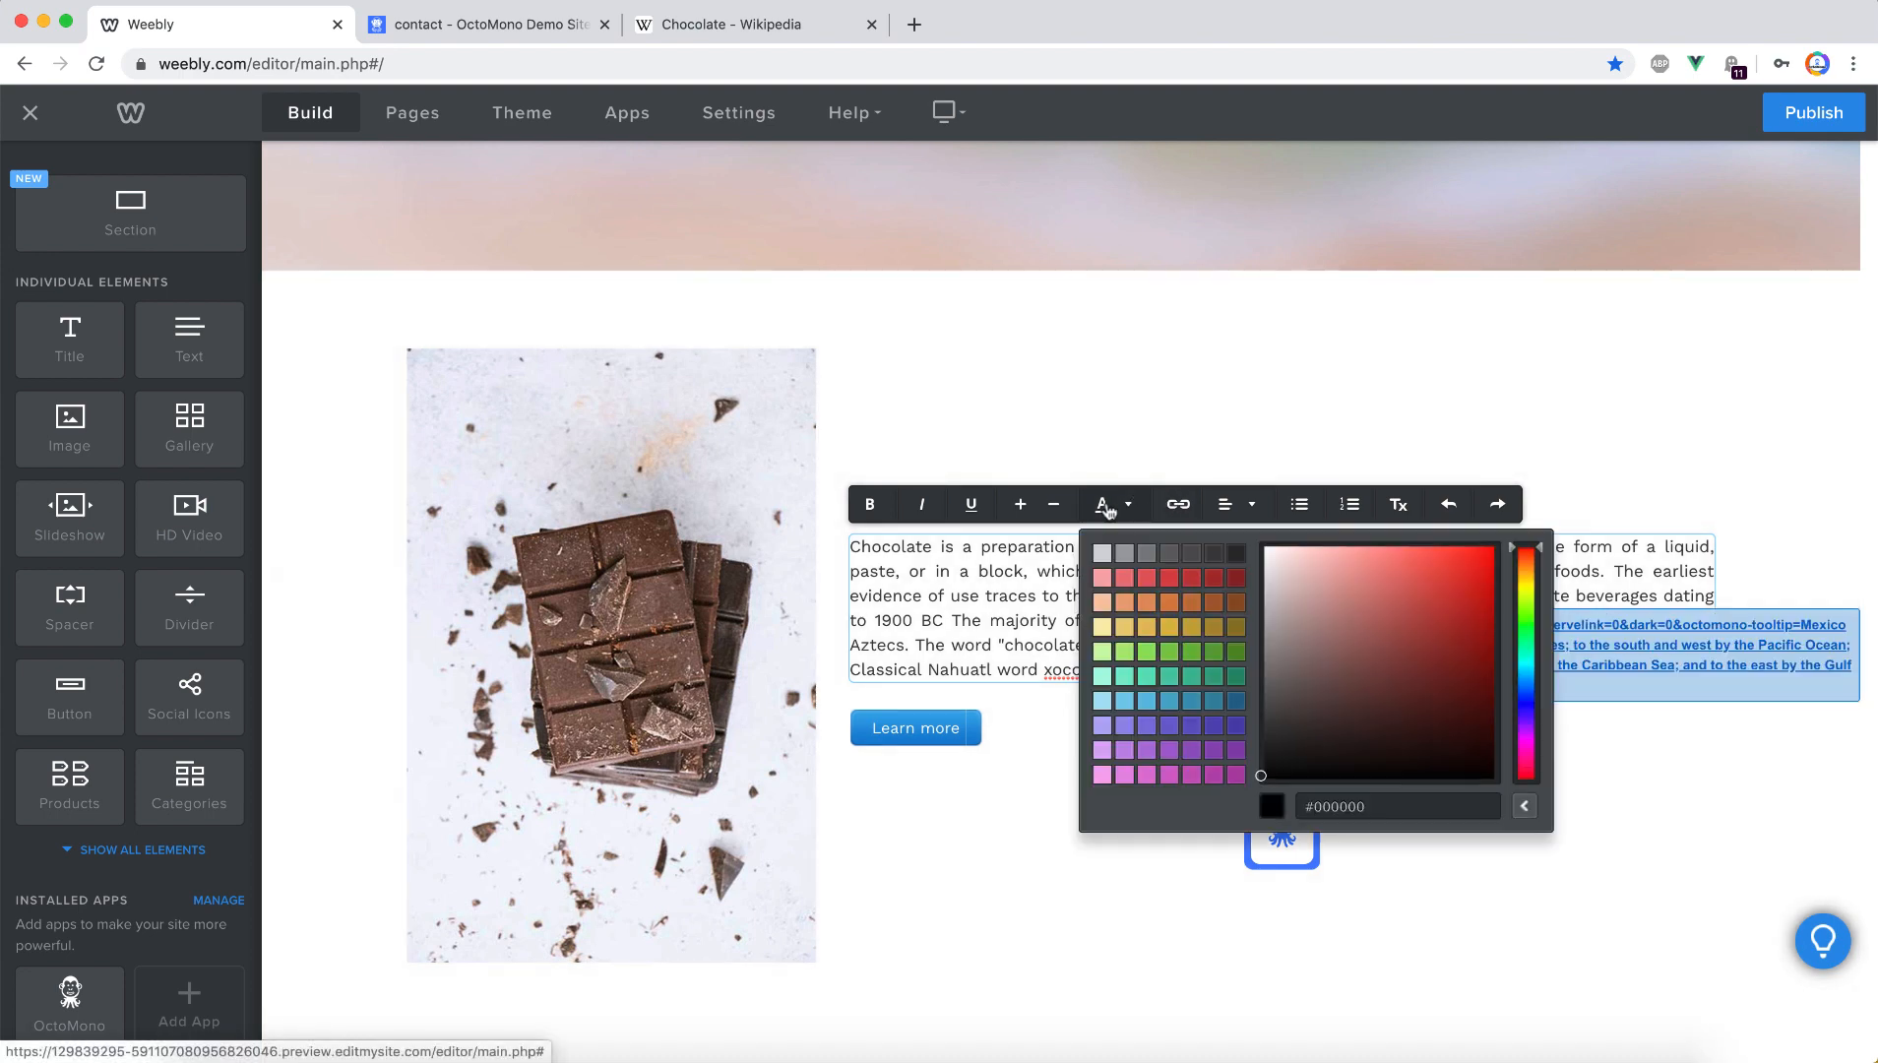
click(1212, 582)
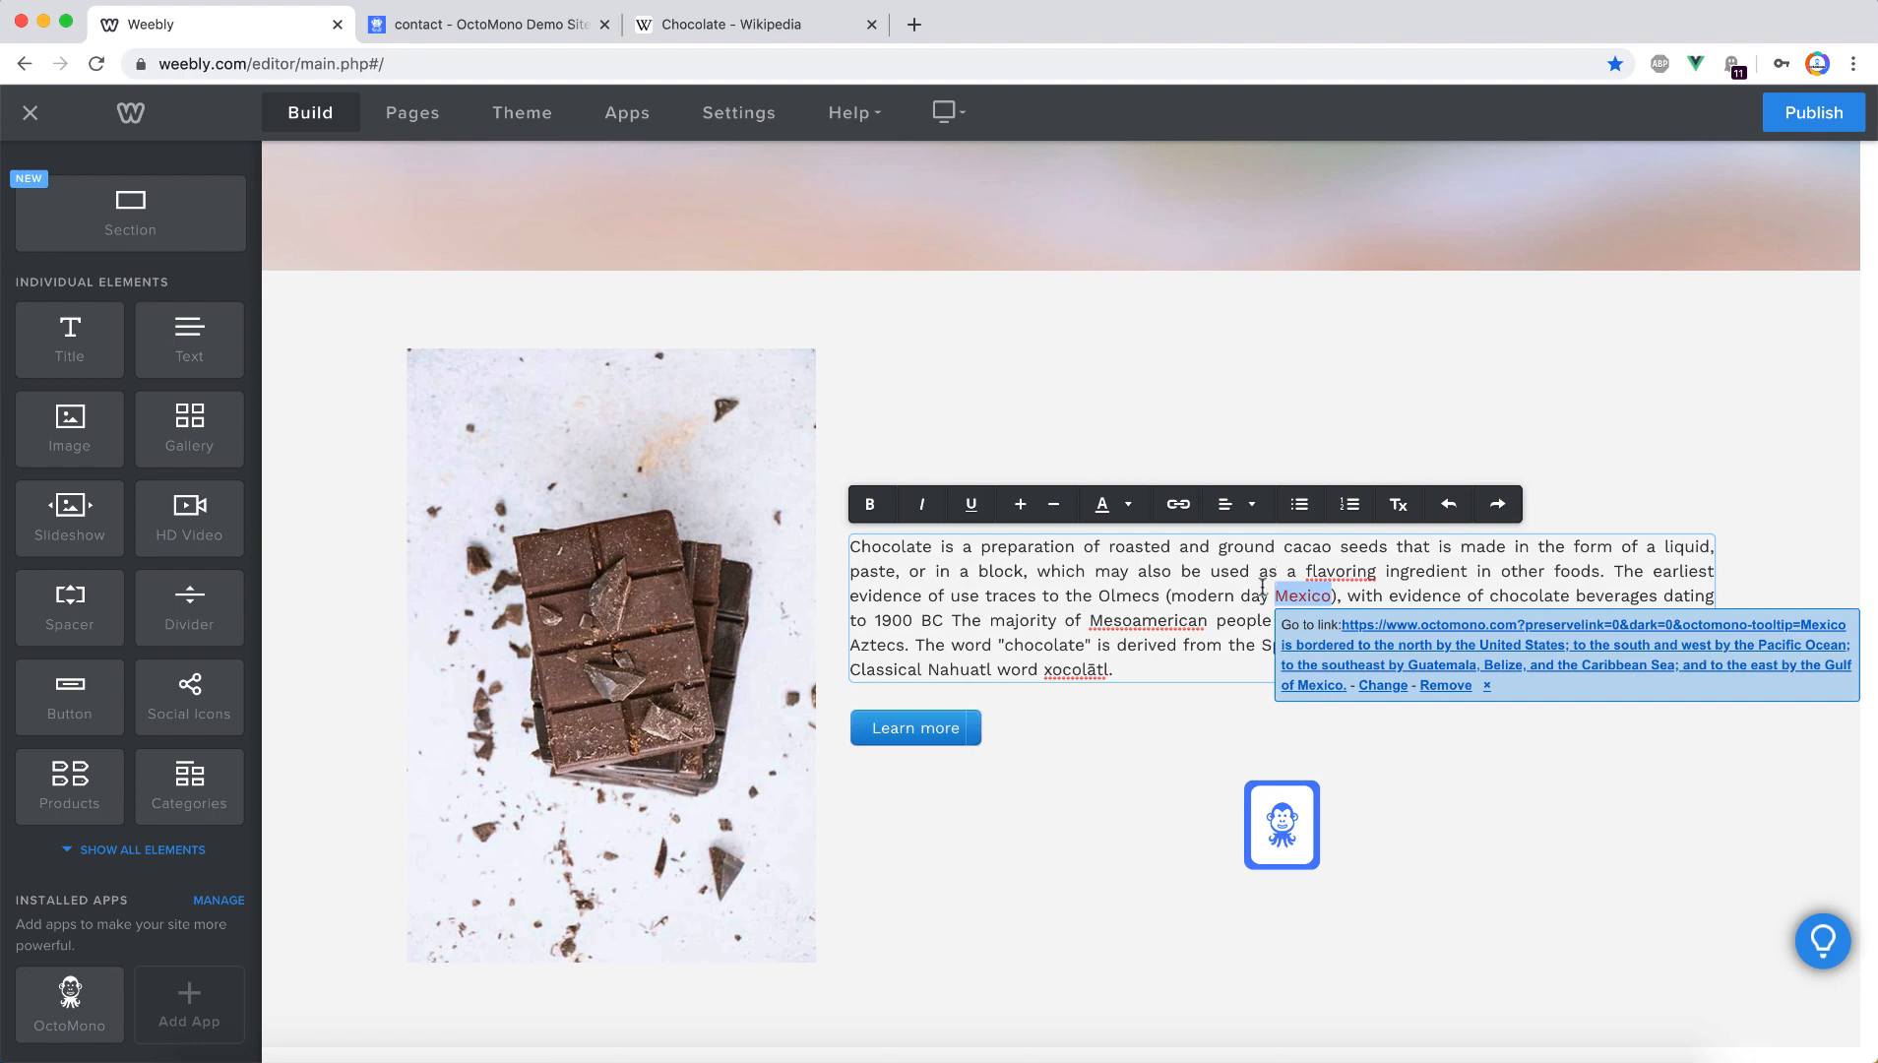
click(1213, 667)
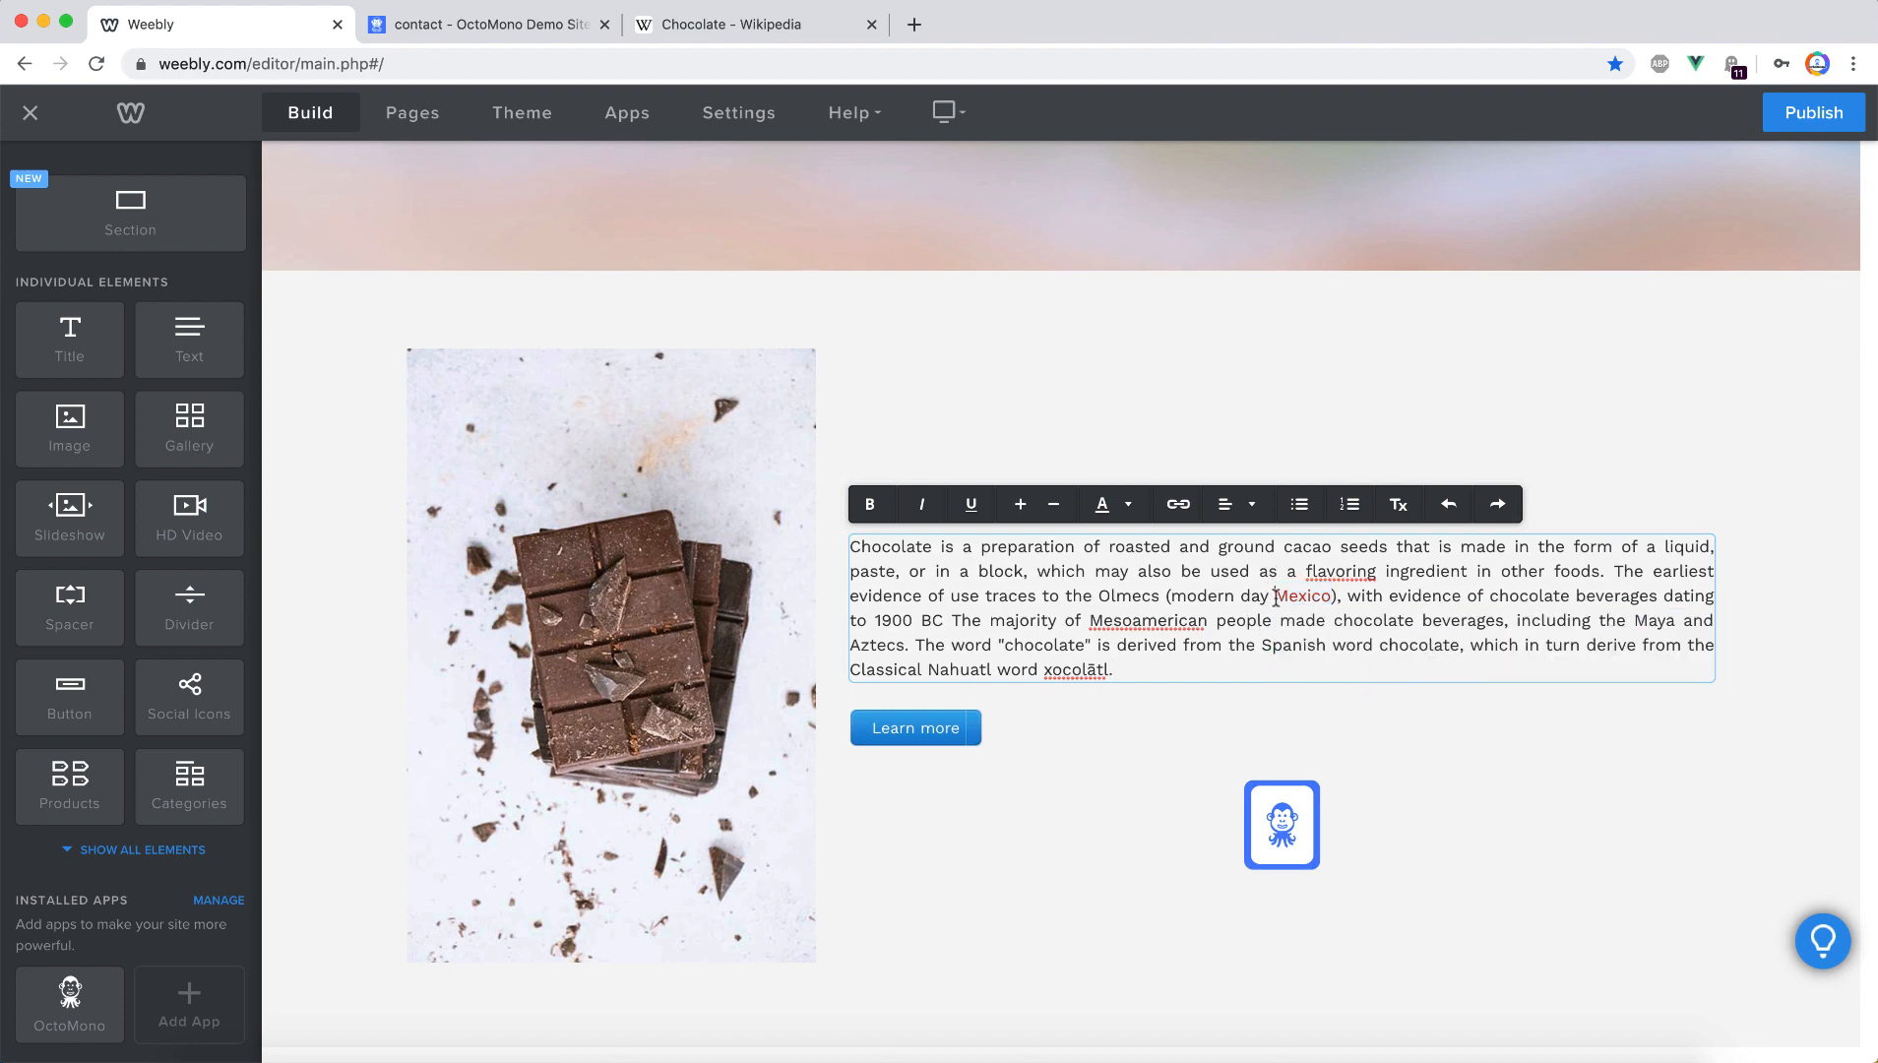
drag(1277, 597, 1328, 595)
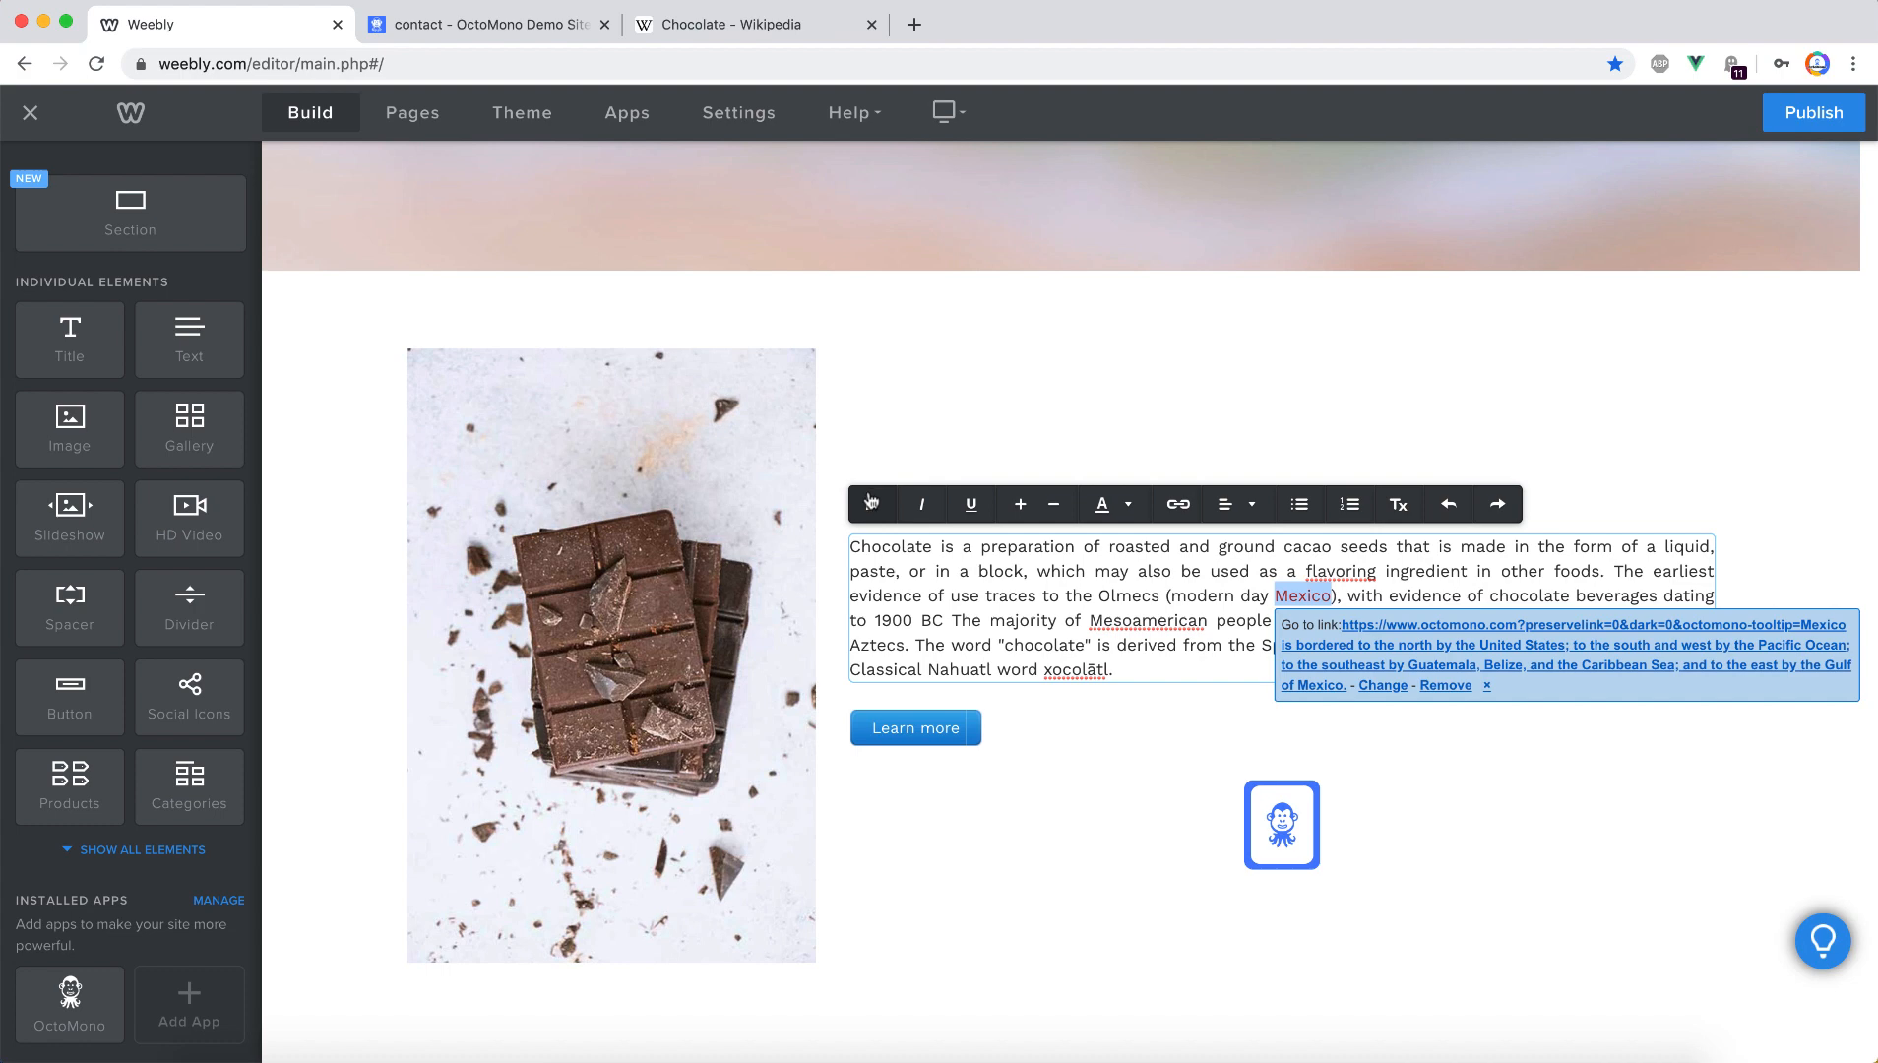
click(871, 504)
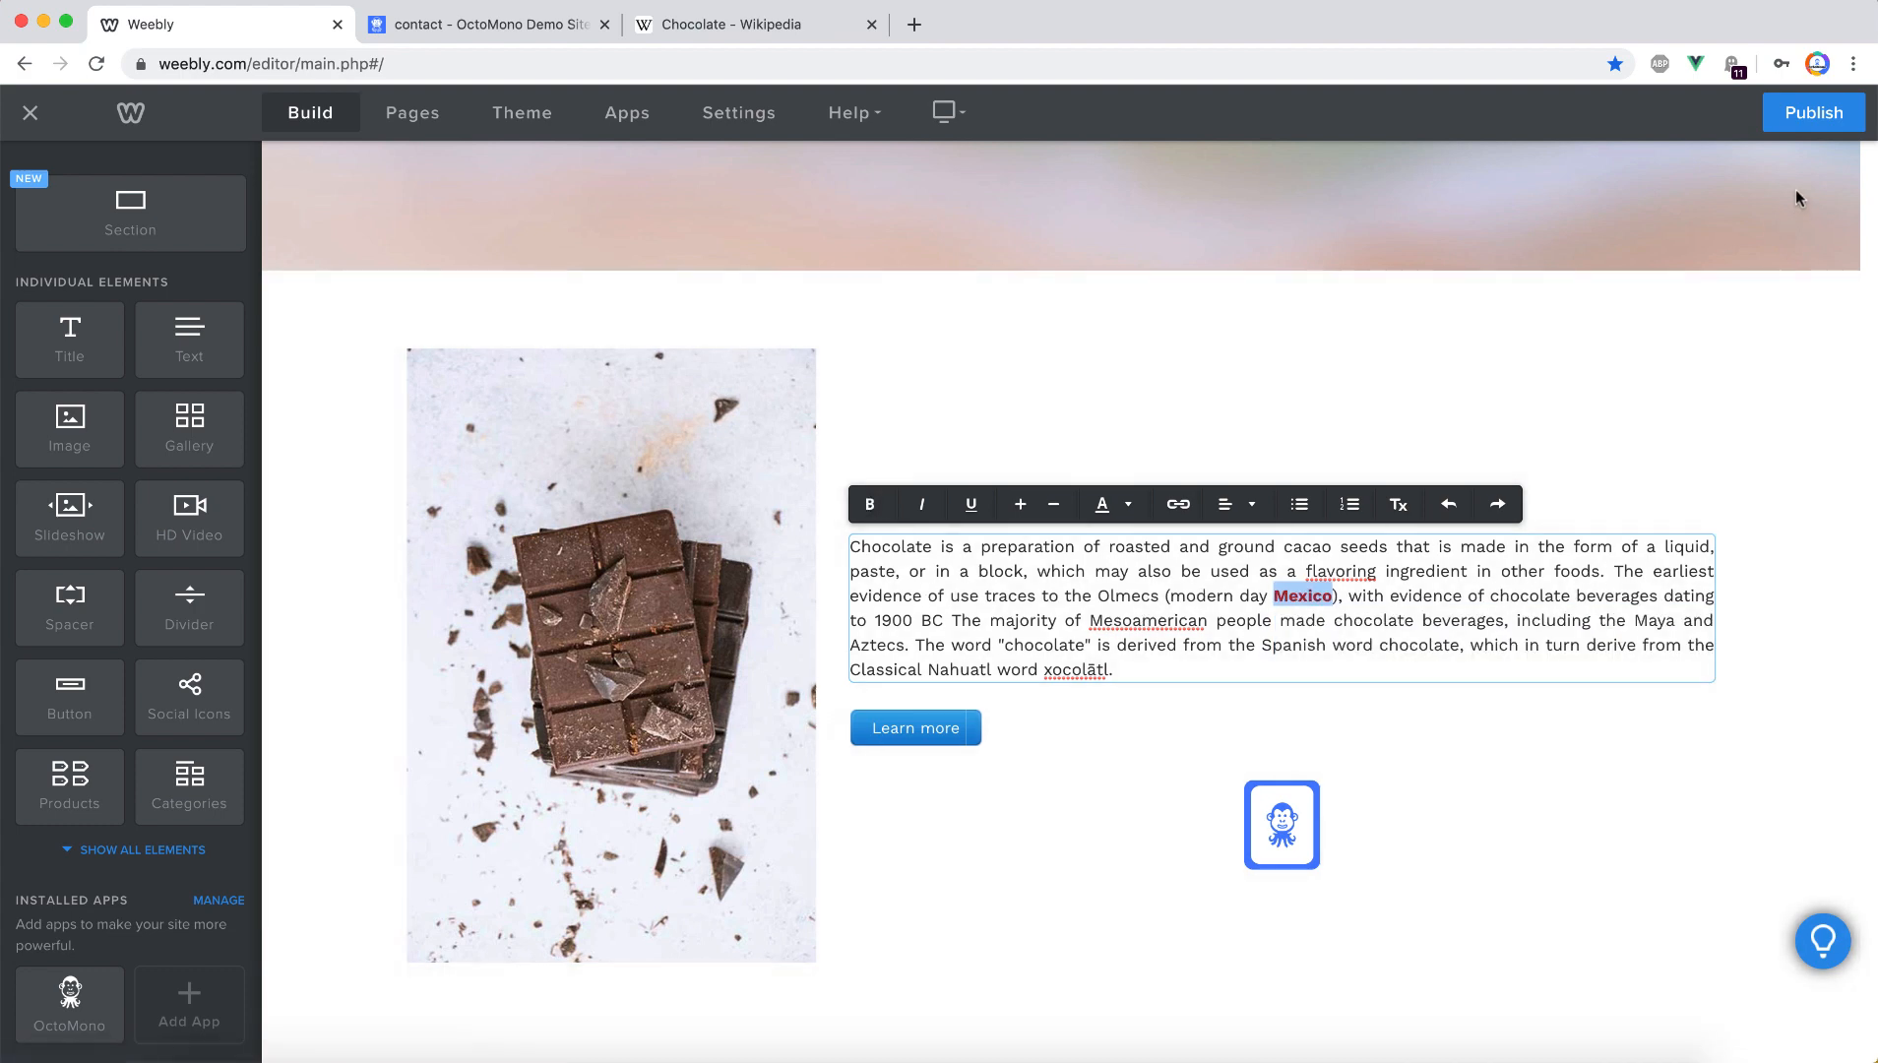
Publish the site with the restyled link and reload the live contact page
click(1814, 112)
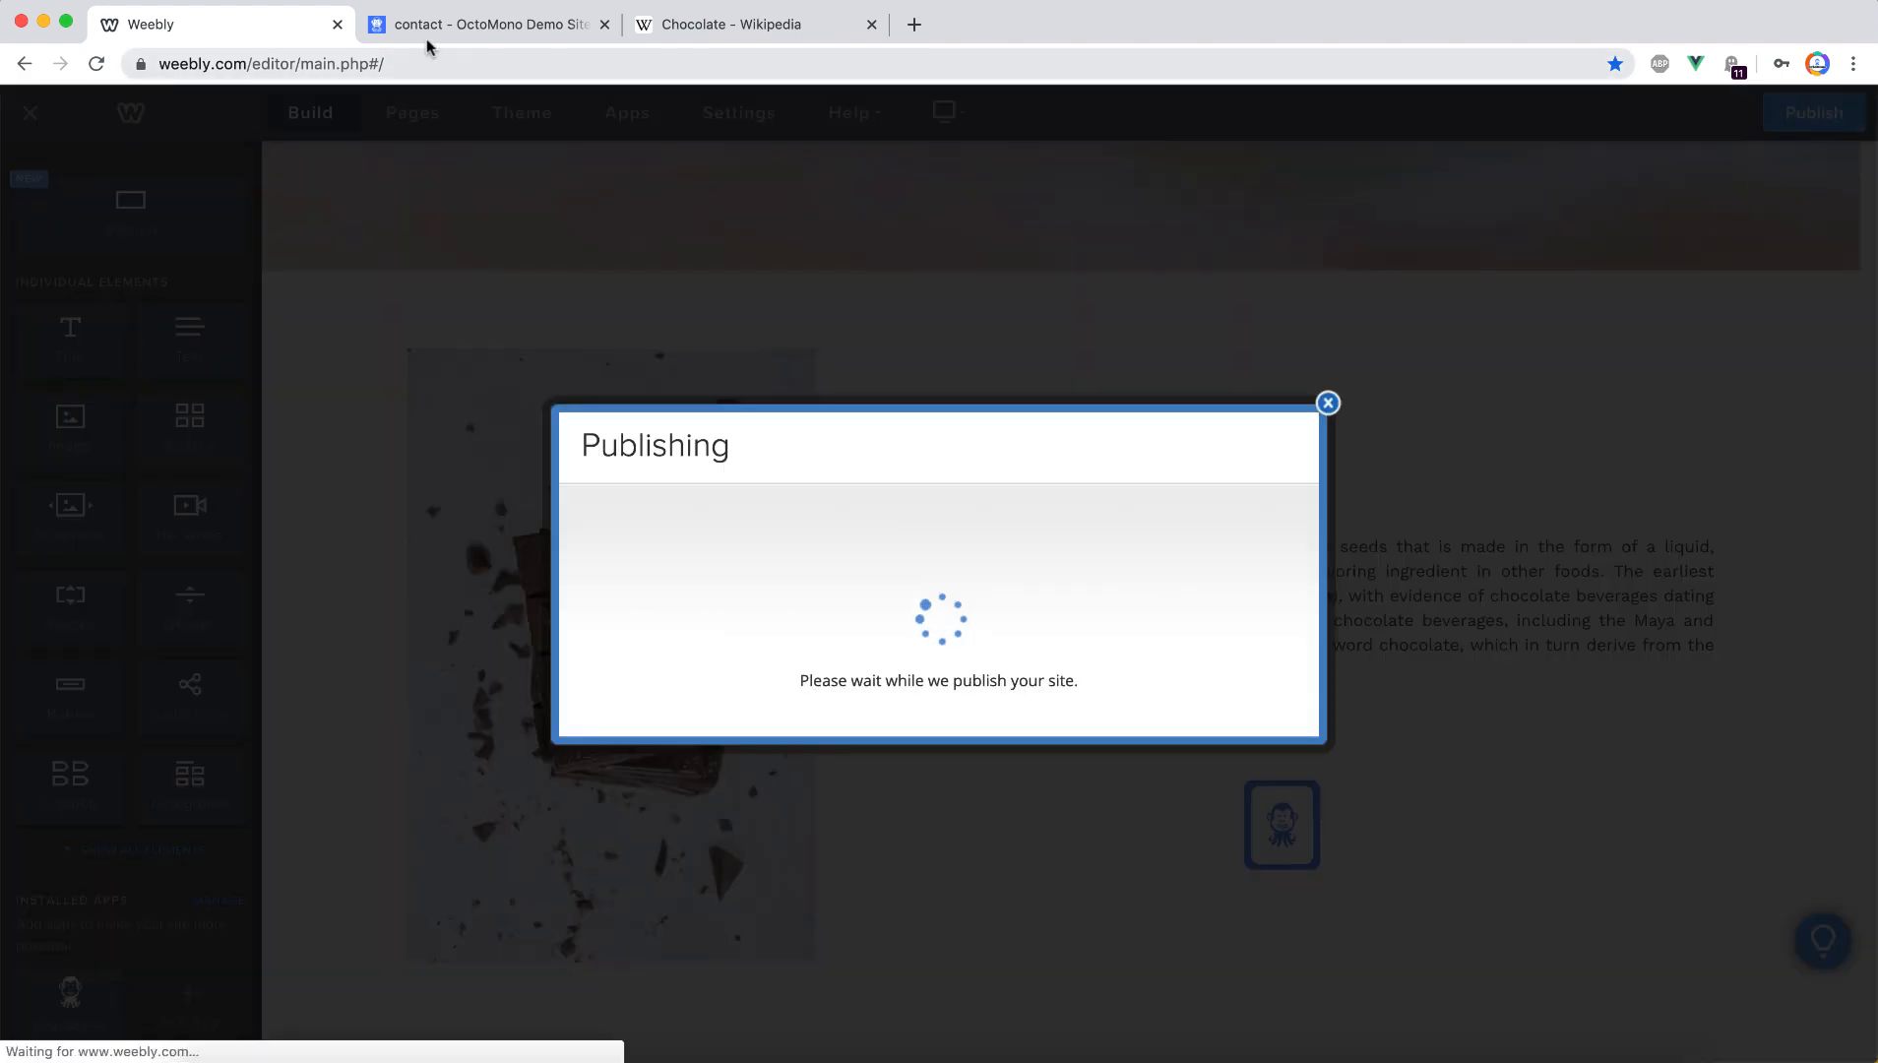
click(431, 30)
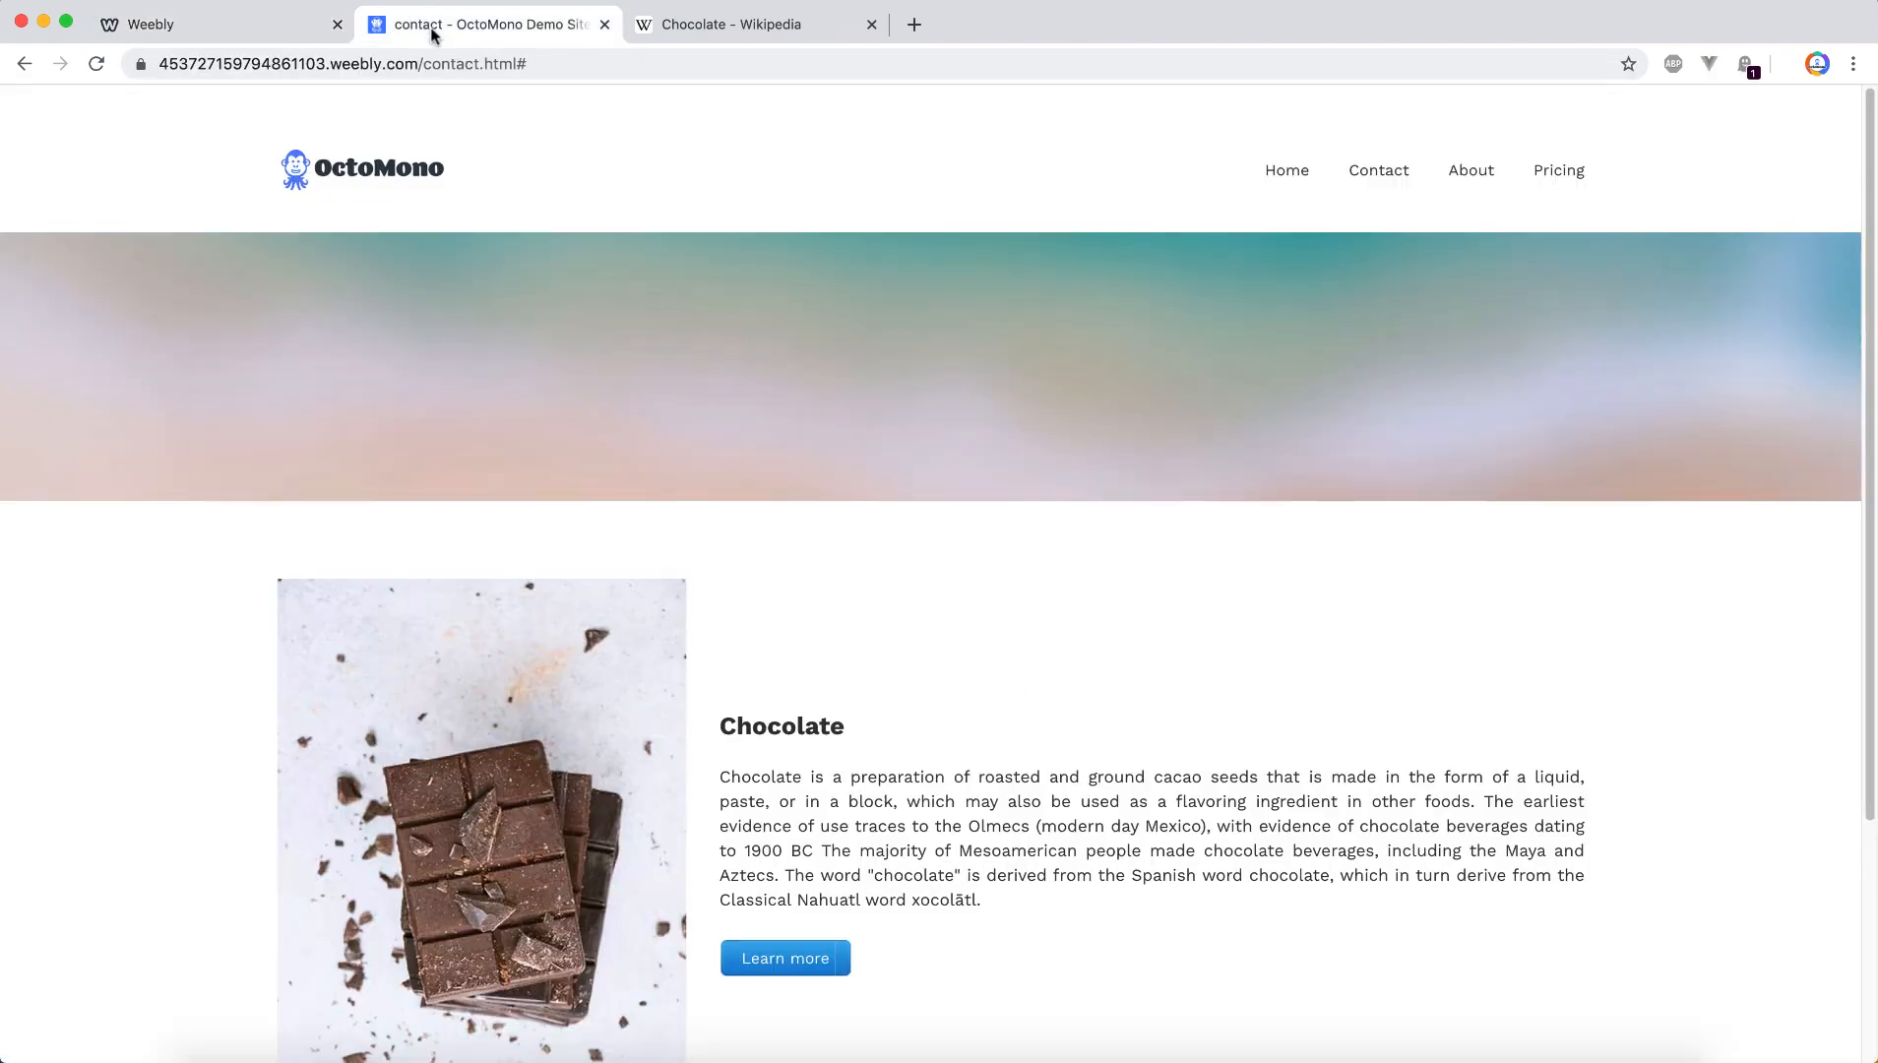
key(ctrl+shift+Tab)
click(428, 29)
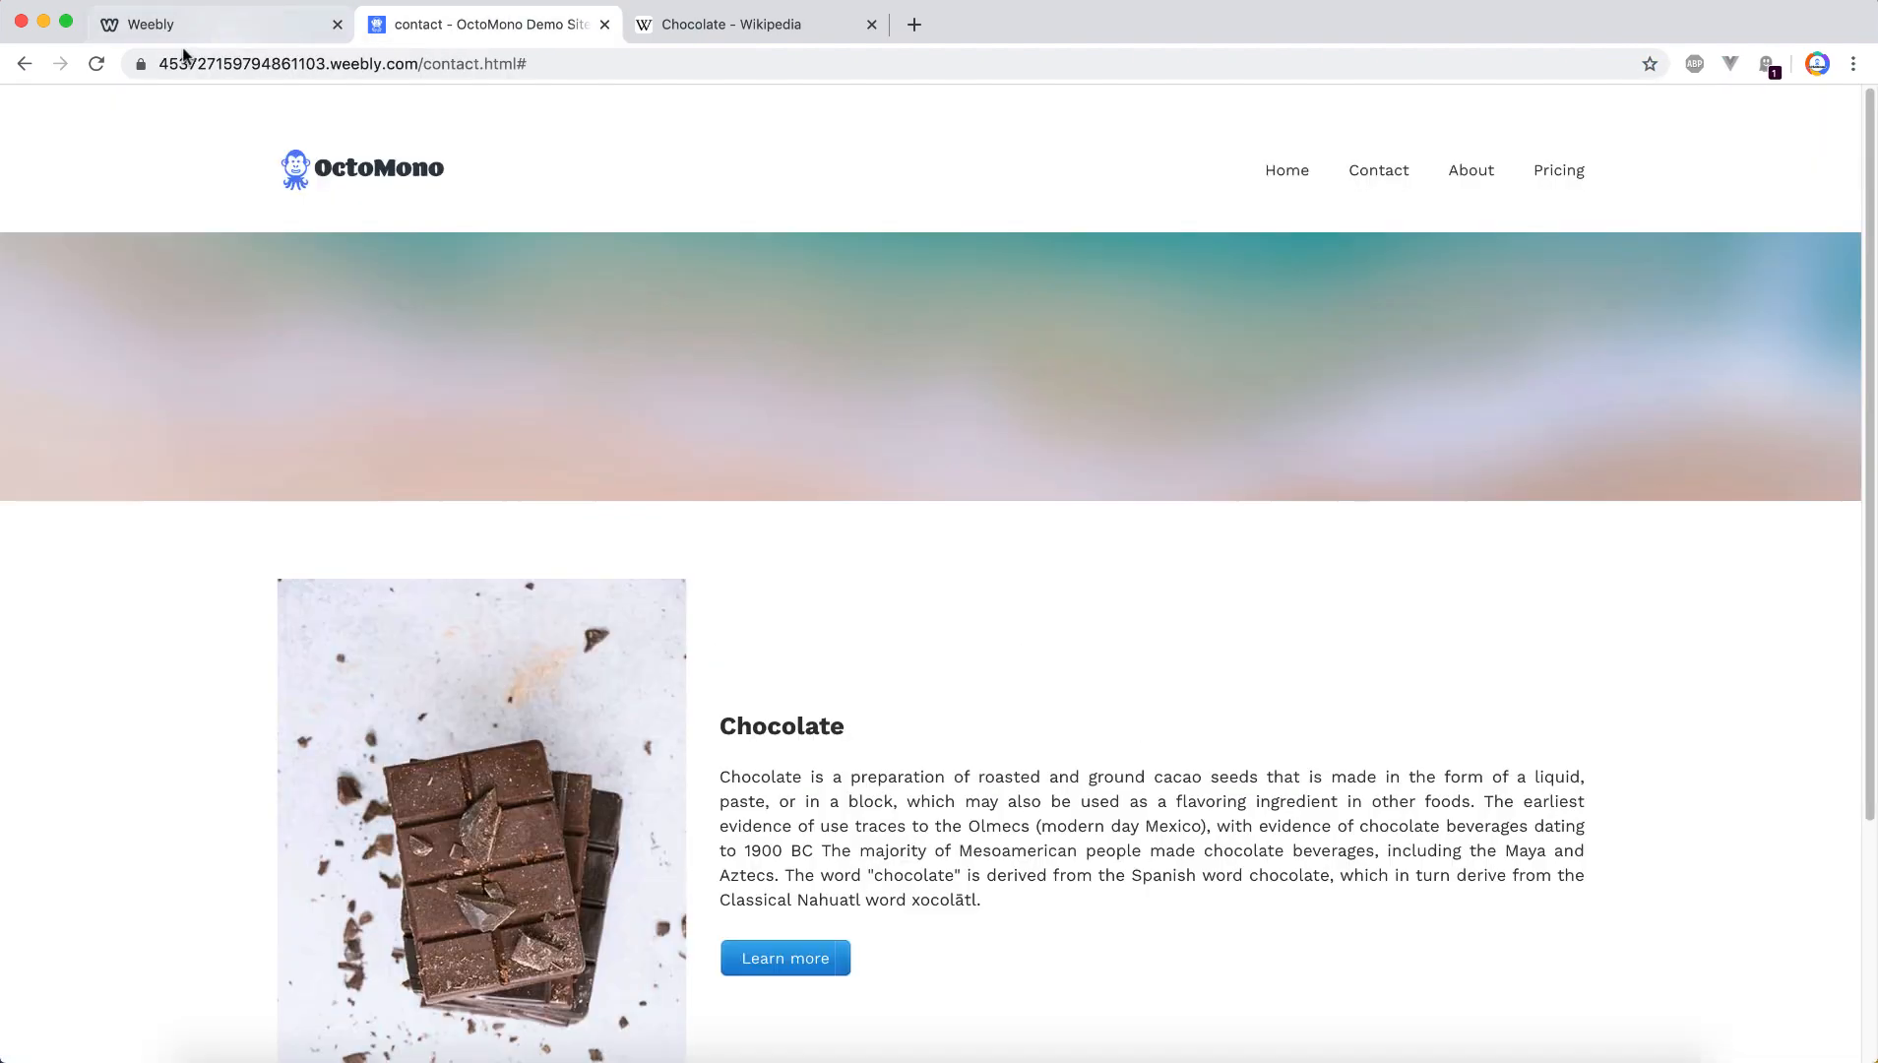
click(96, 64)
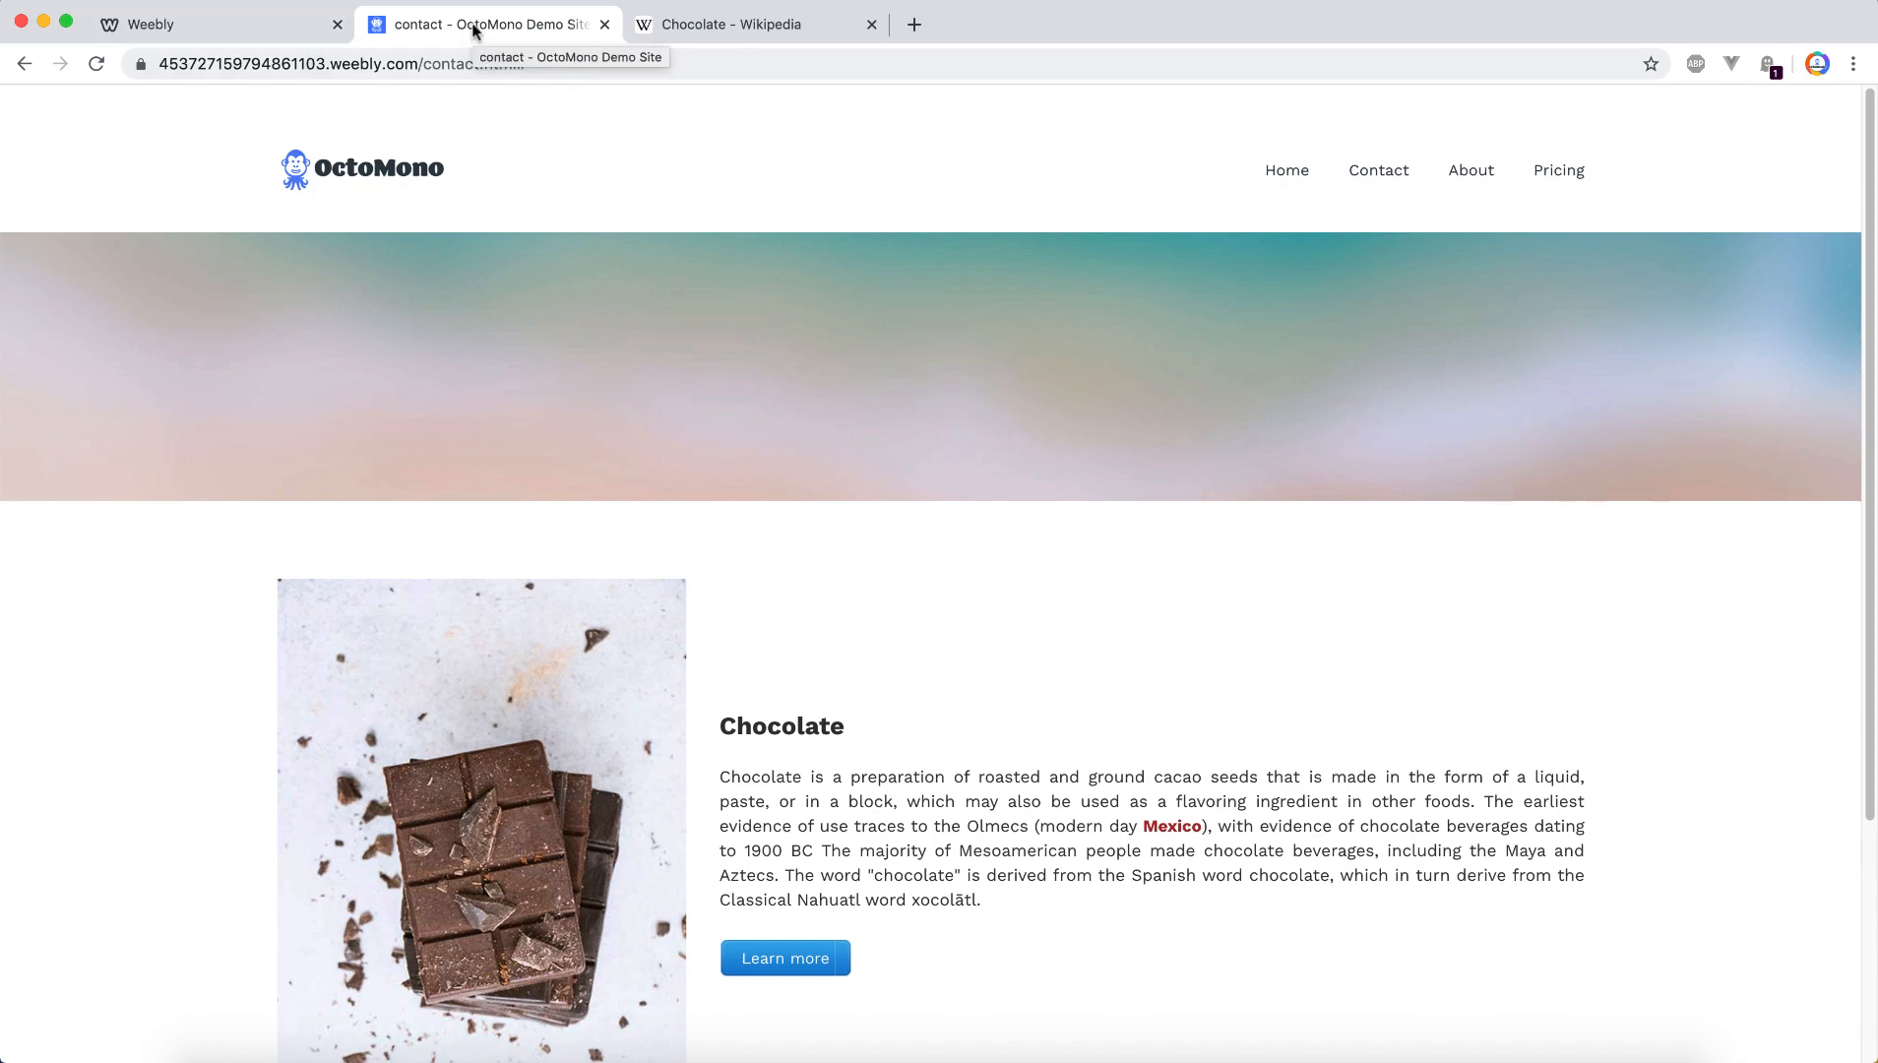
Copy the address en.wikipedia.org/wiki/Chocolate of the Wikipedia article on Chocolate
click(682, 23)
click(390, 63)
key(super+c)
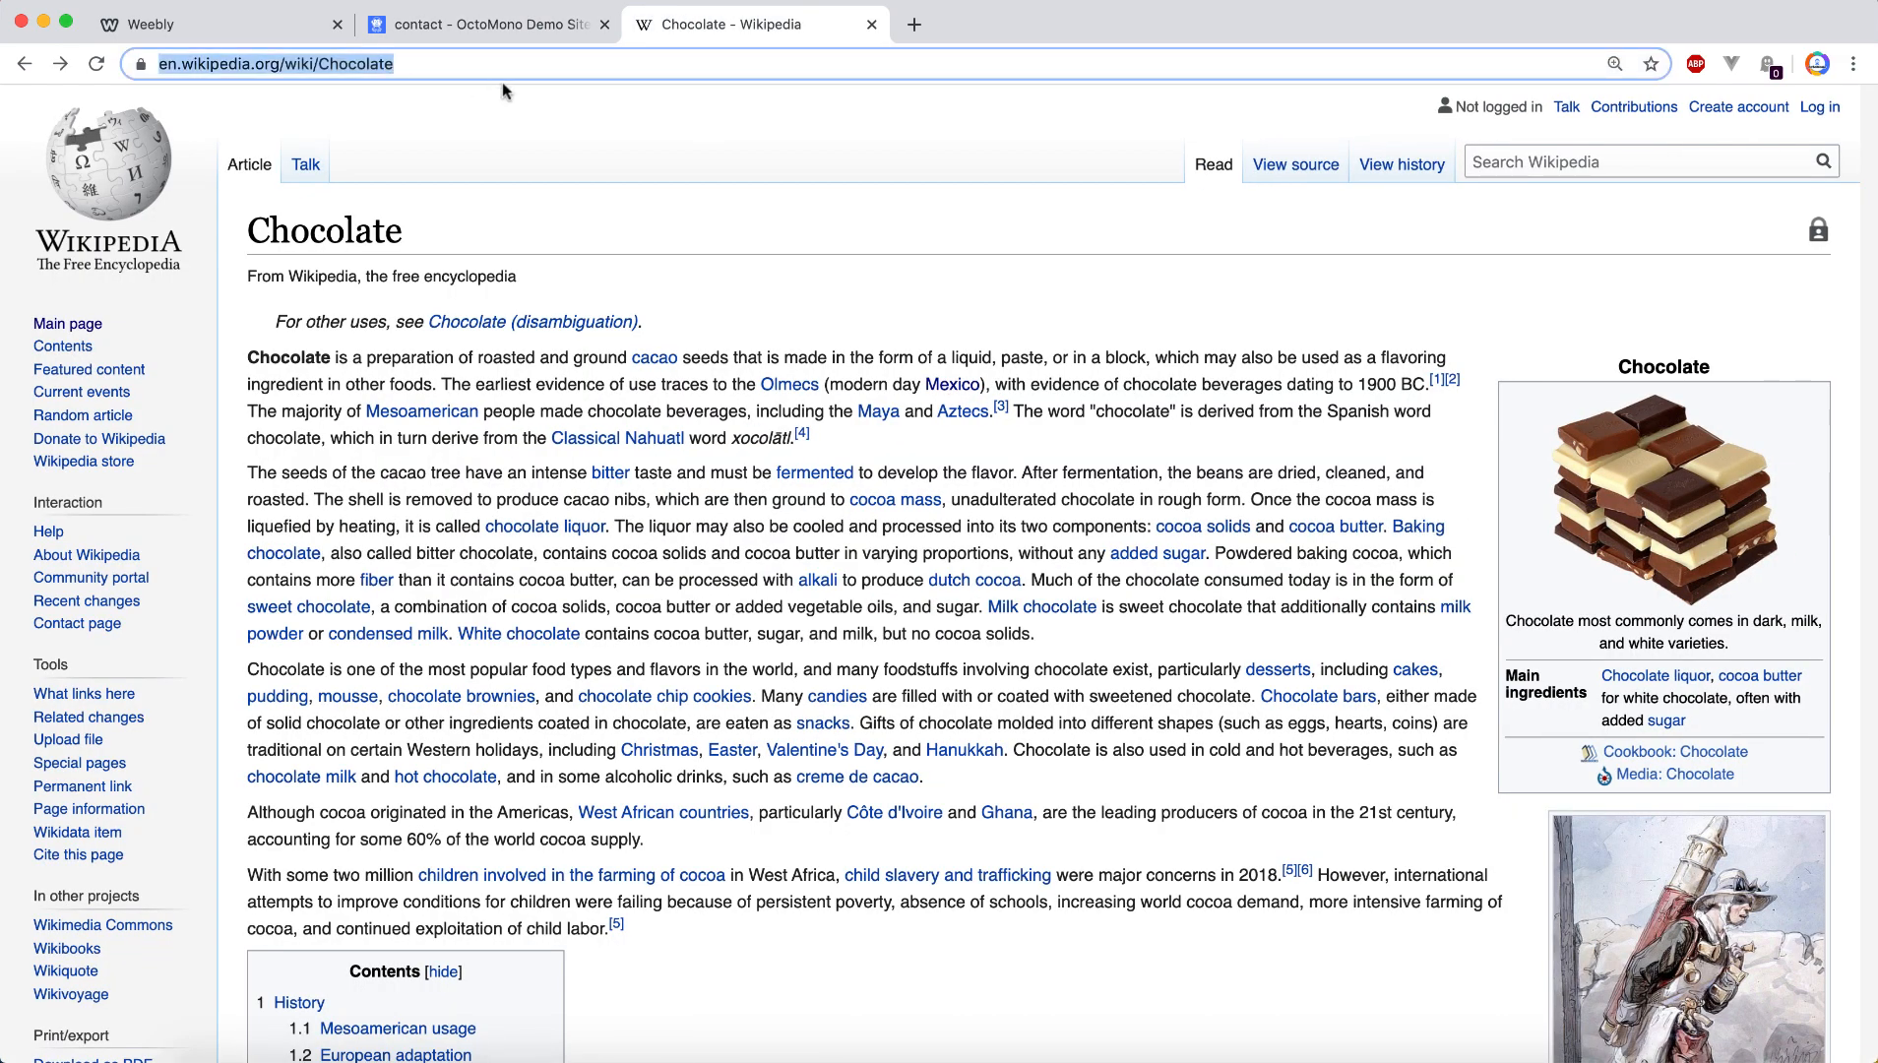
Return to the page editor, open the OctoMono element's dashboard and choose the Tooltip element for a second tooltip
click(258, 28)
click(1327, 342)
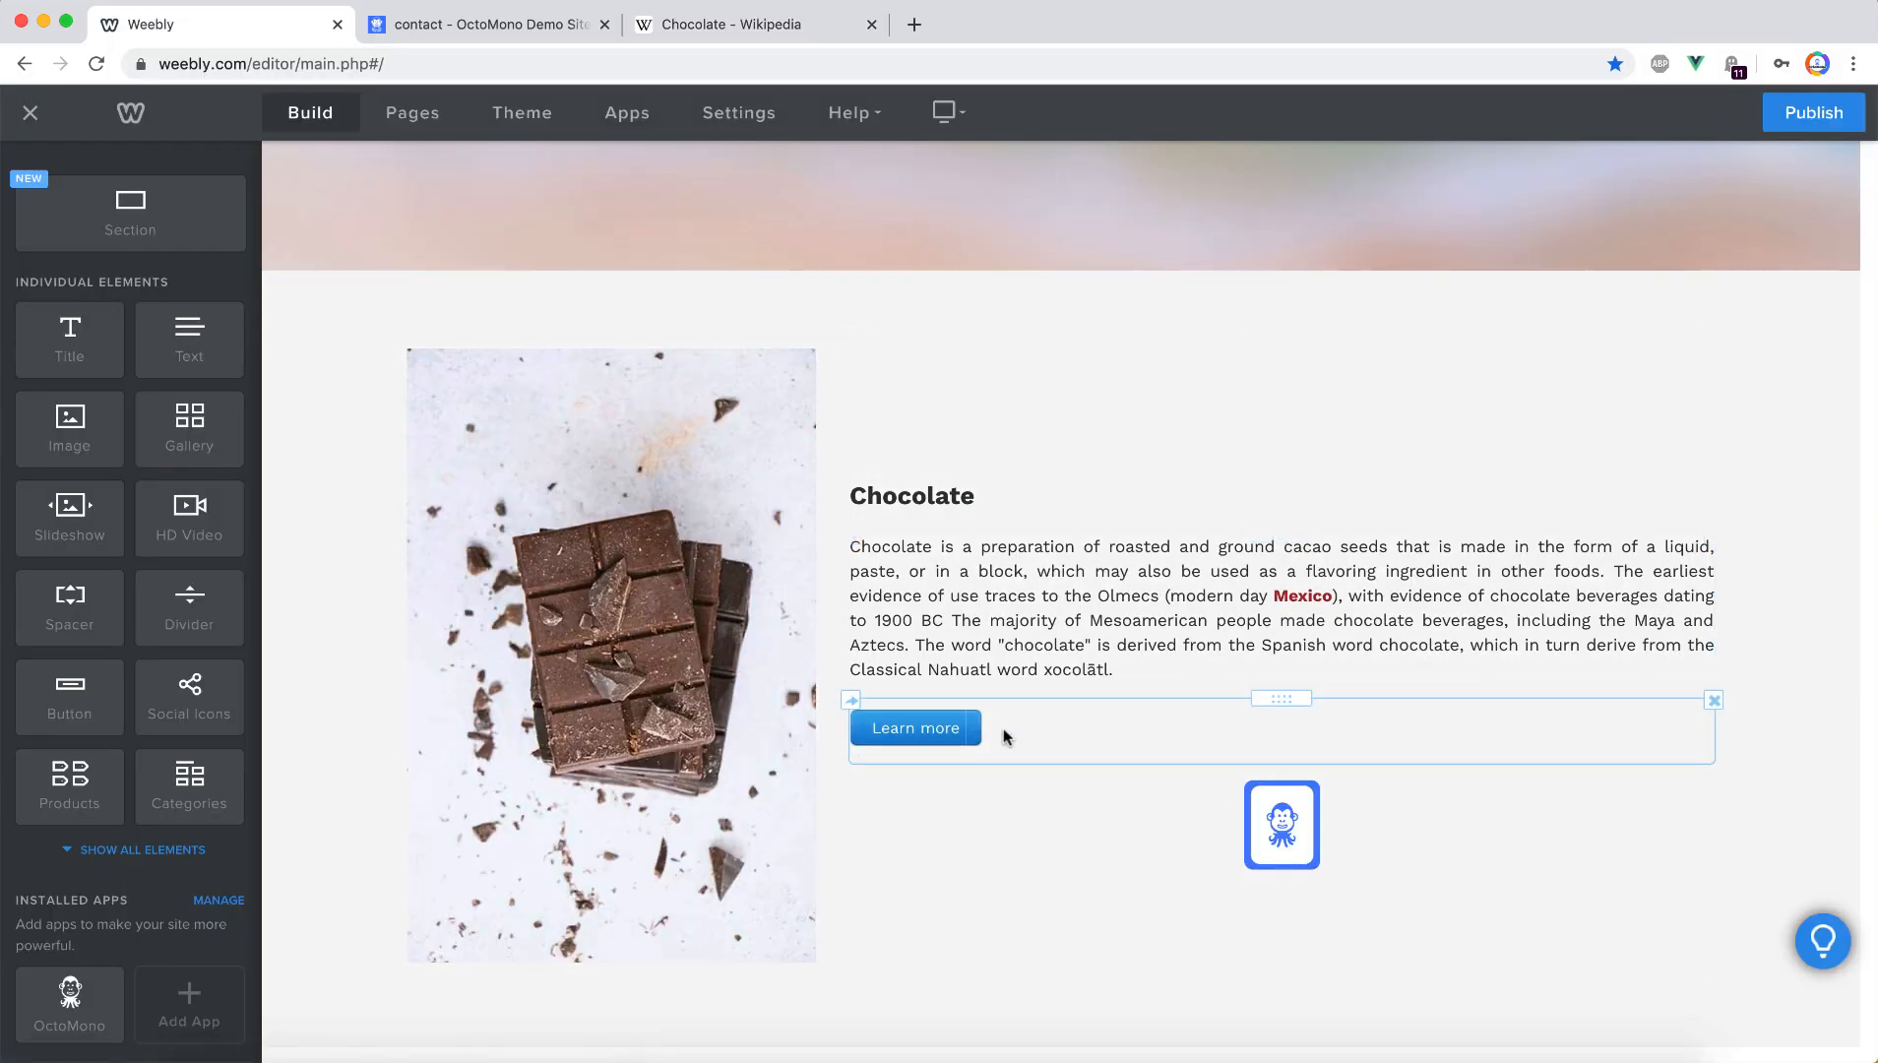
click(1193, 858)
click(1290, 473)
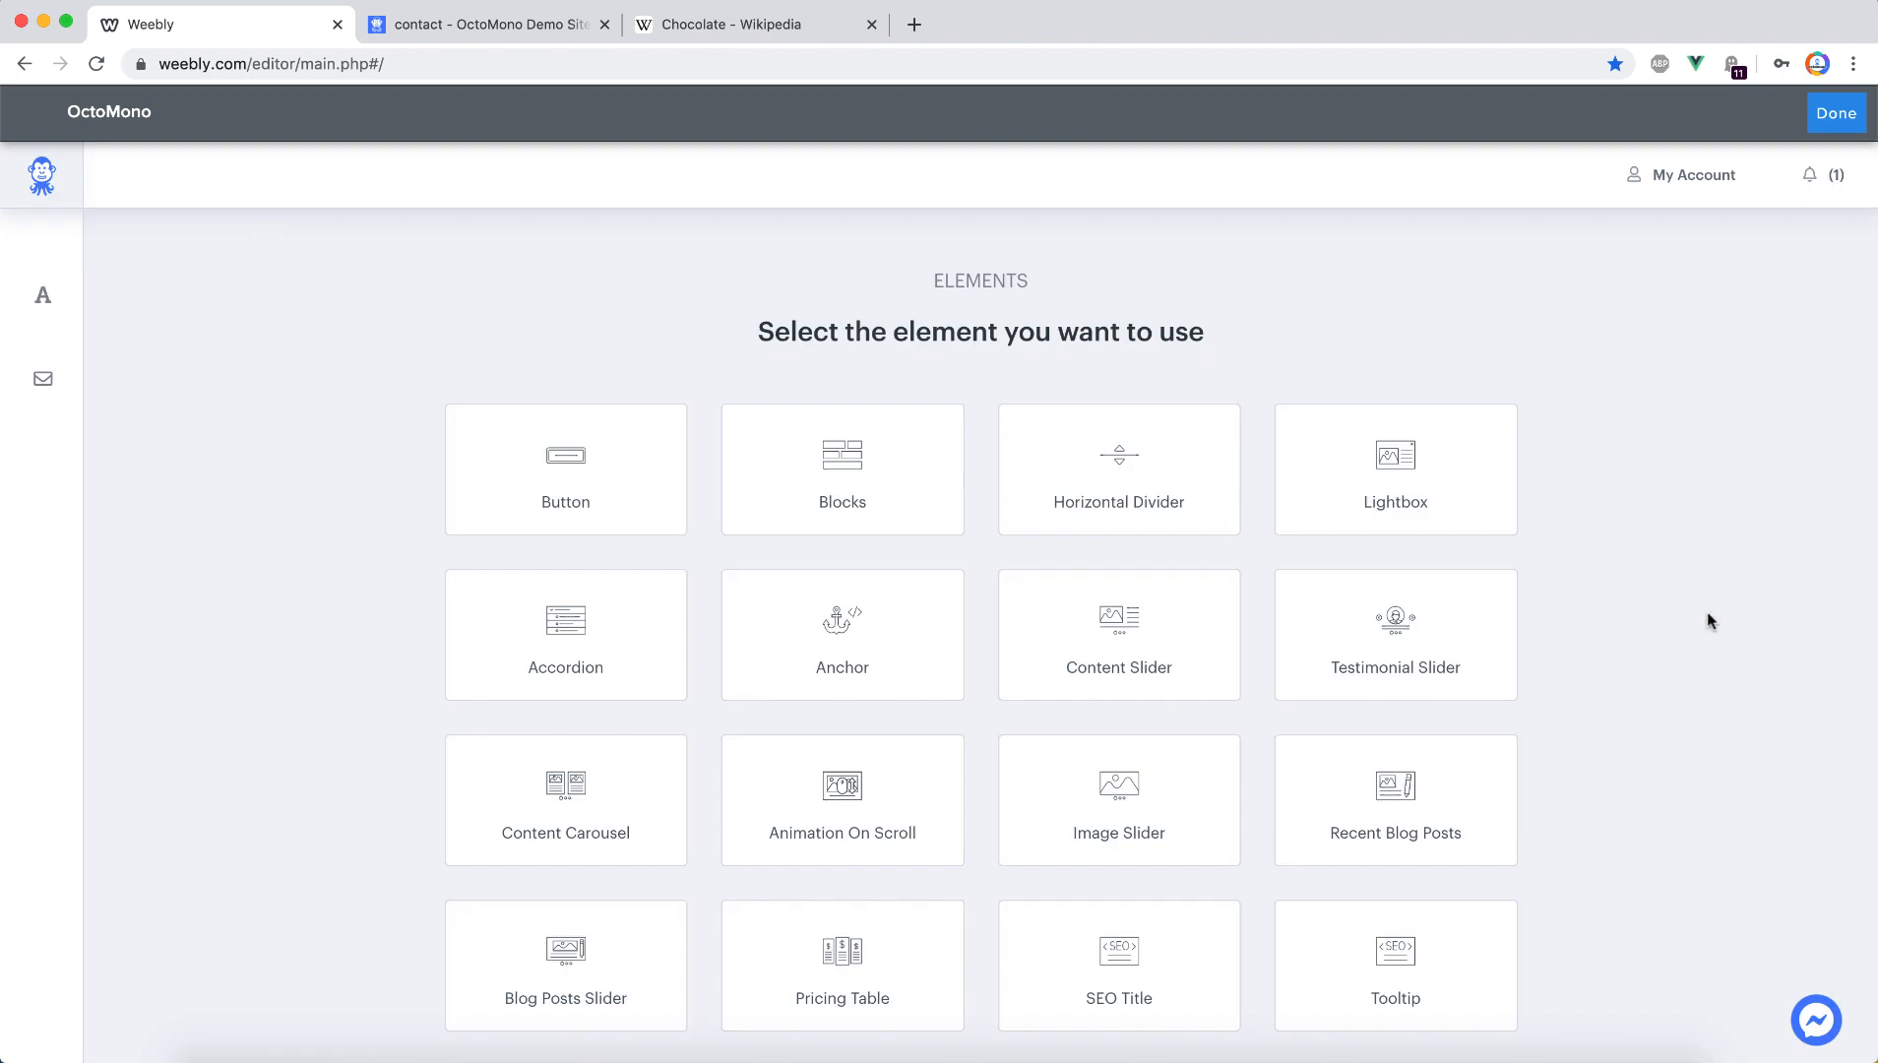
click(1471, 952)
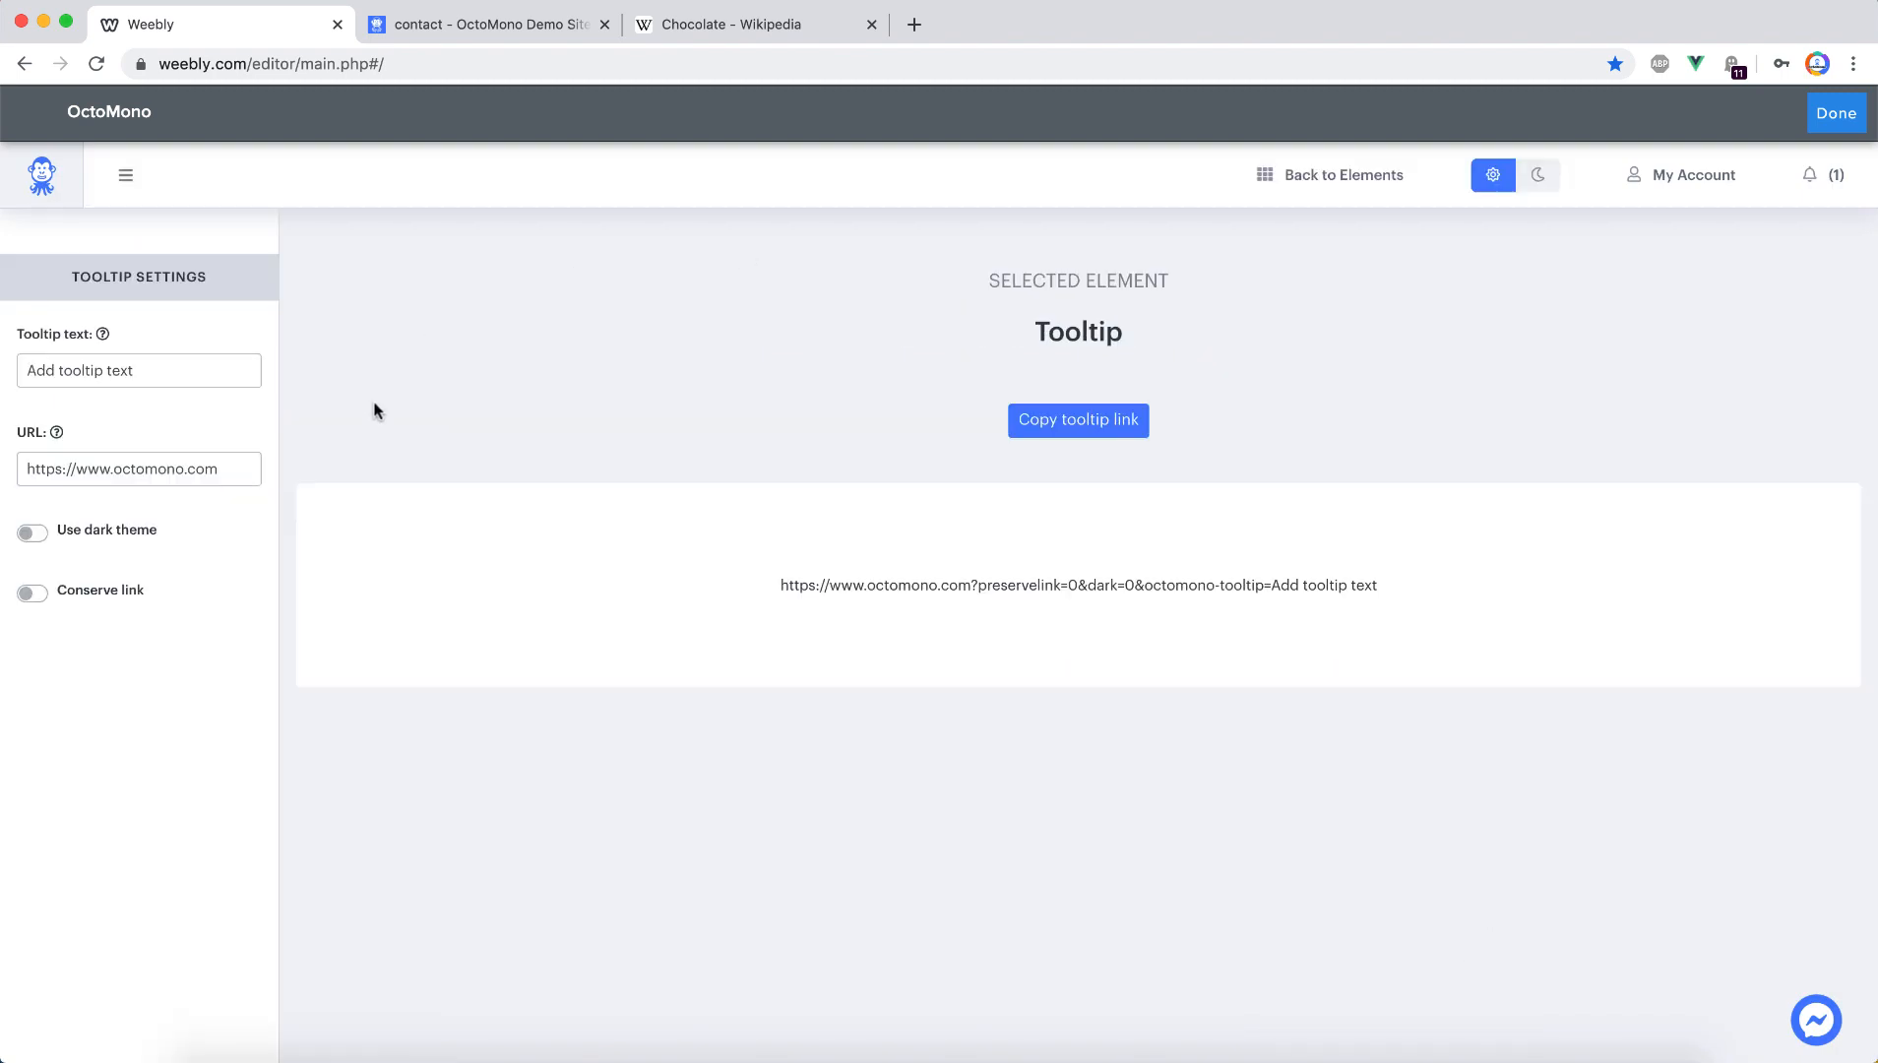
Set the tooltip's URL to the copied Wikipedia address of the Chocolate article and its text to "Learn more about chocolate"
triple_click(136, 469)
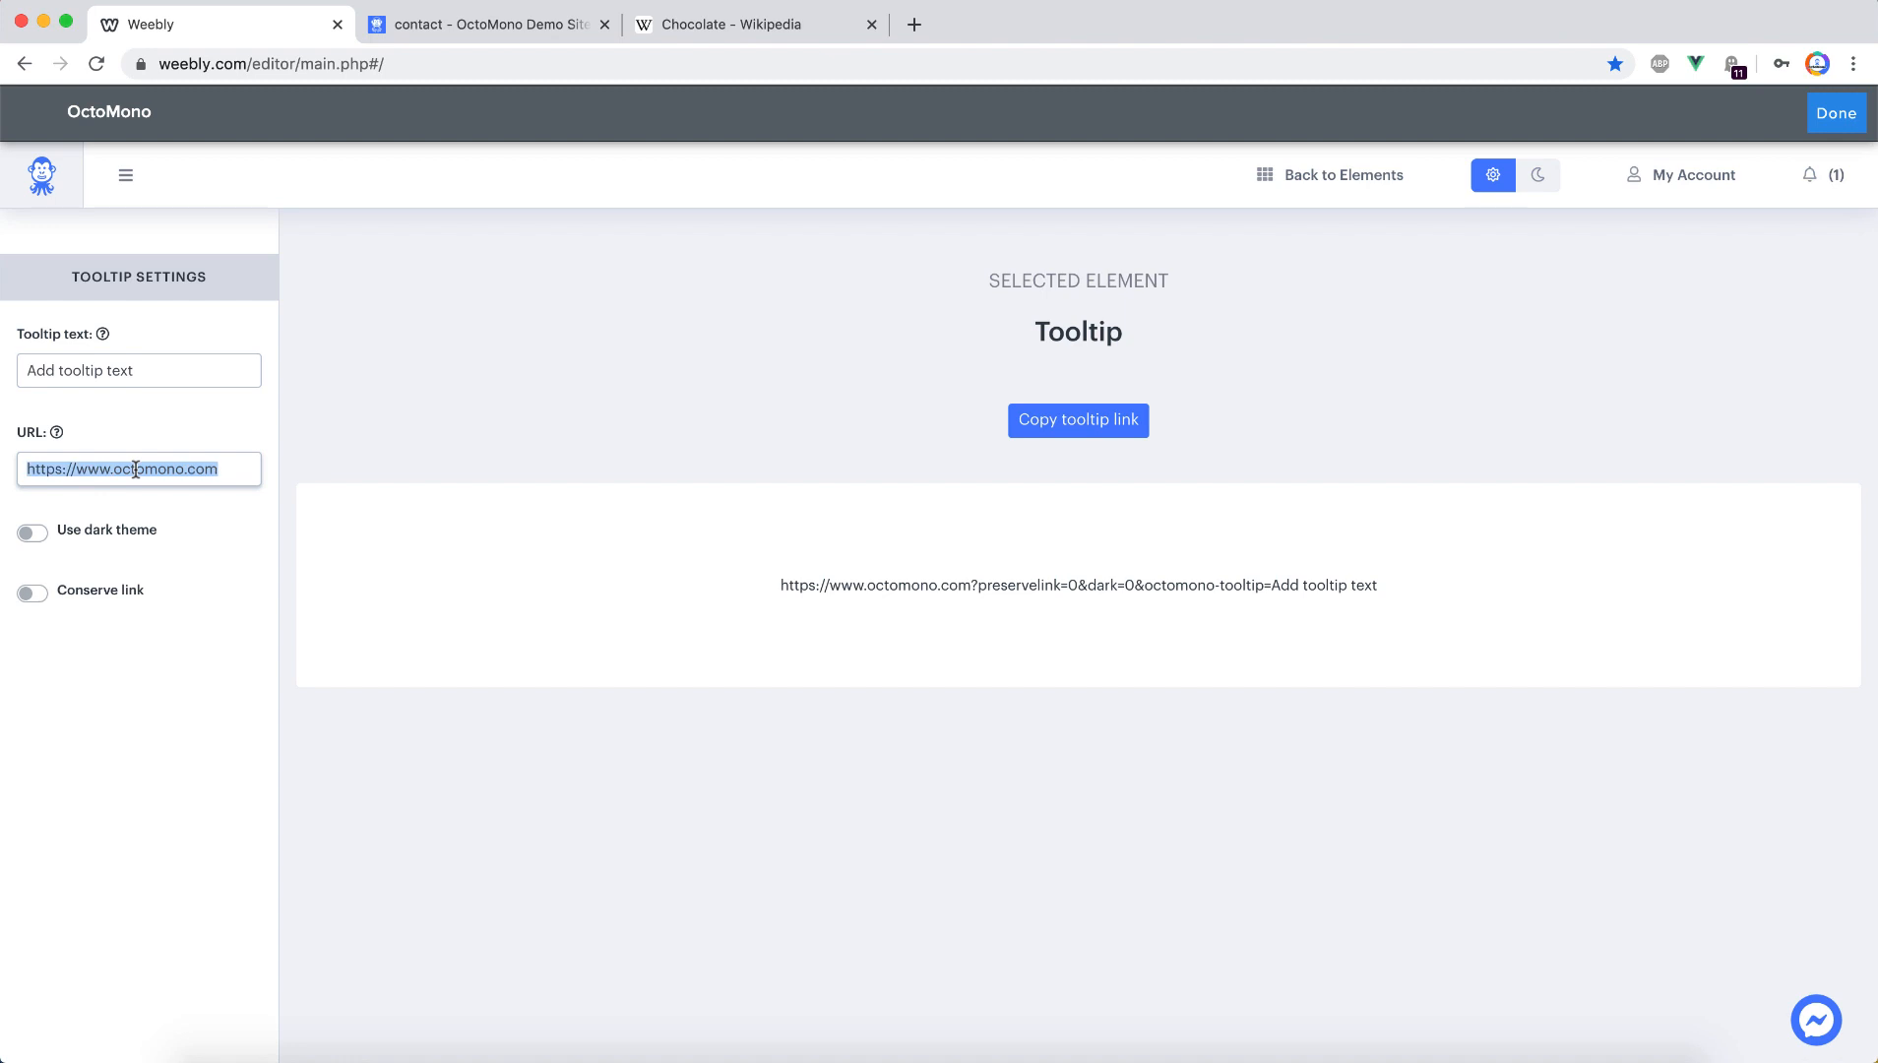
key(super+v)
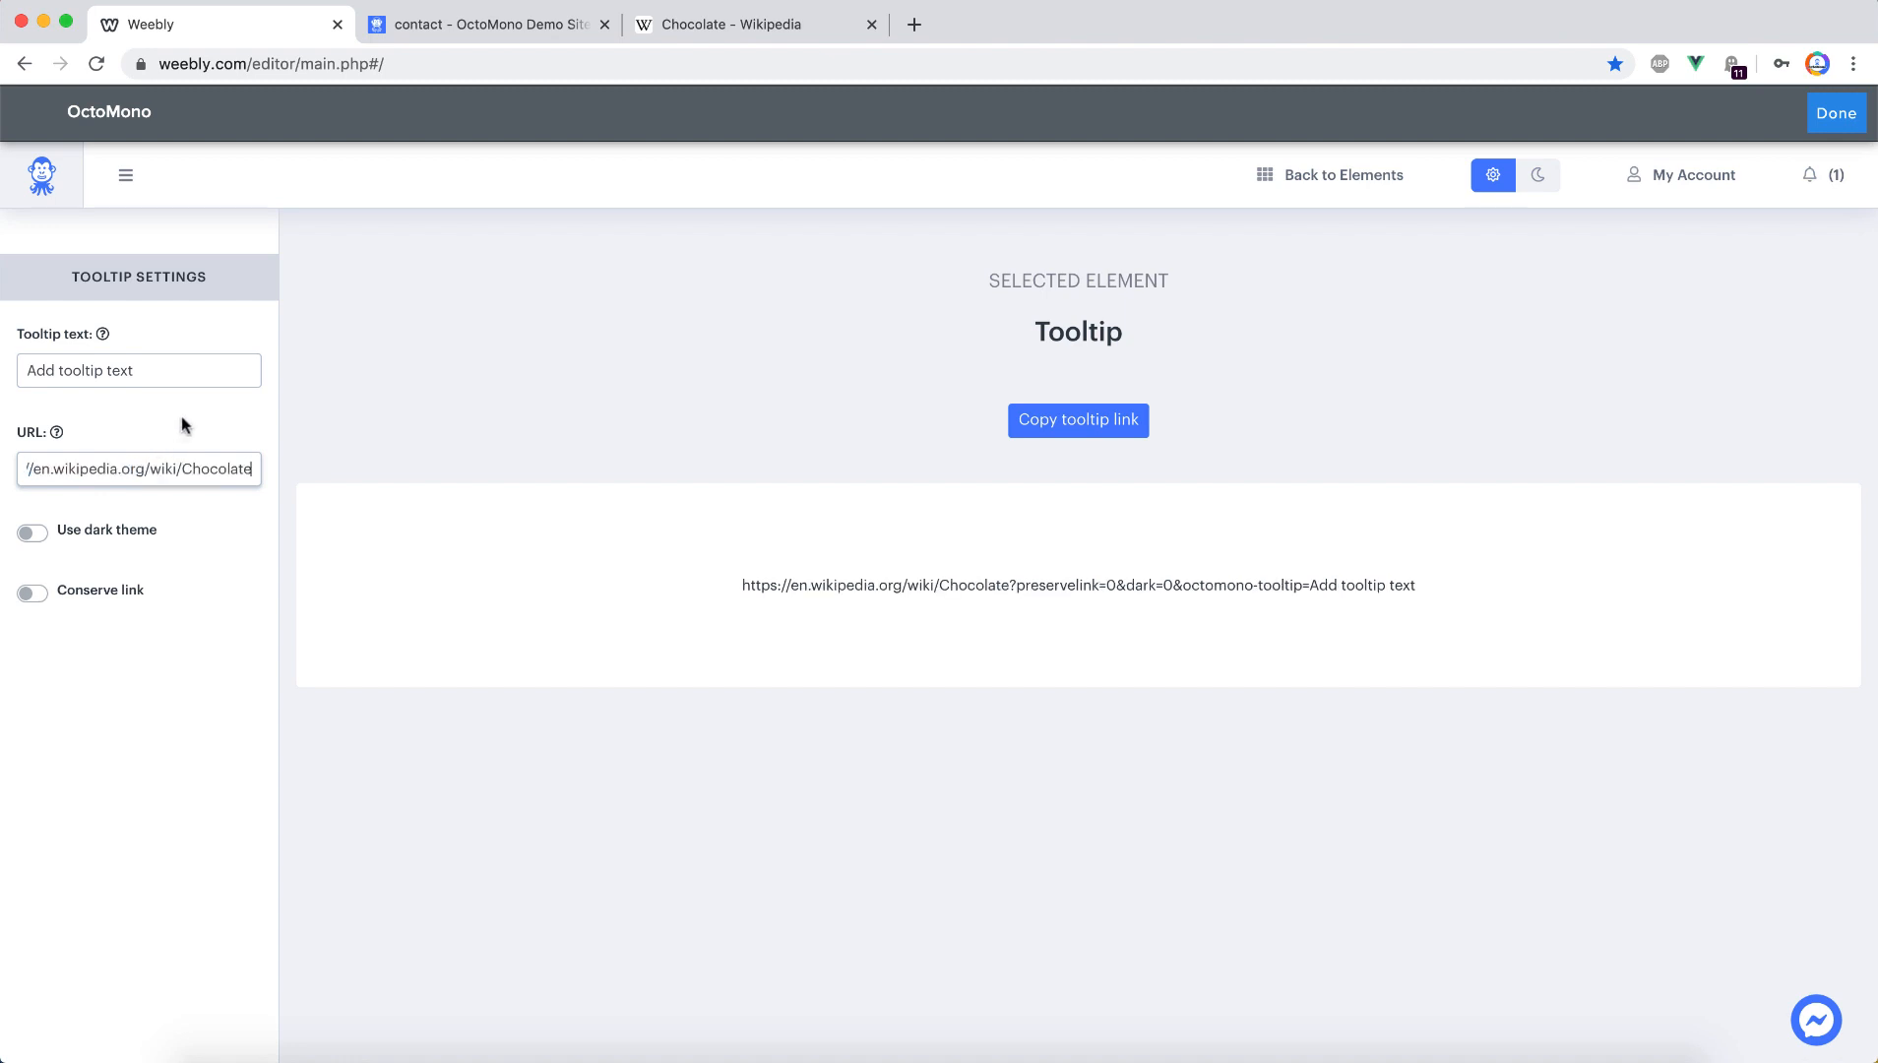
triple_click(119, 371)
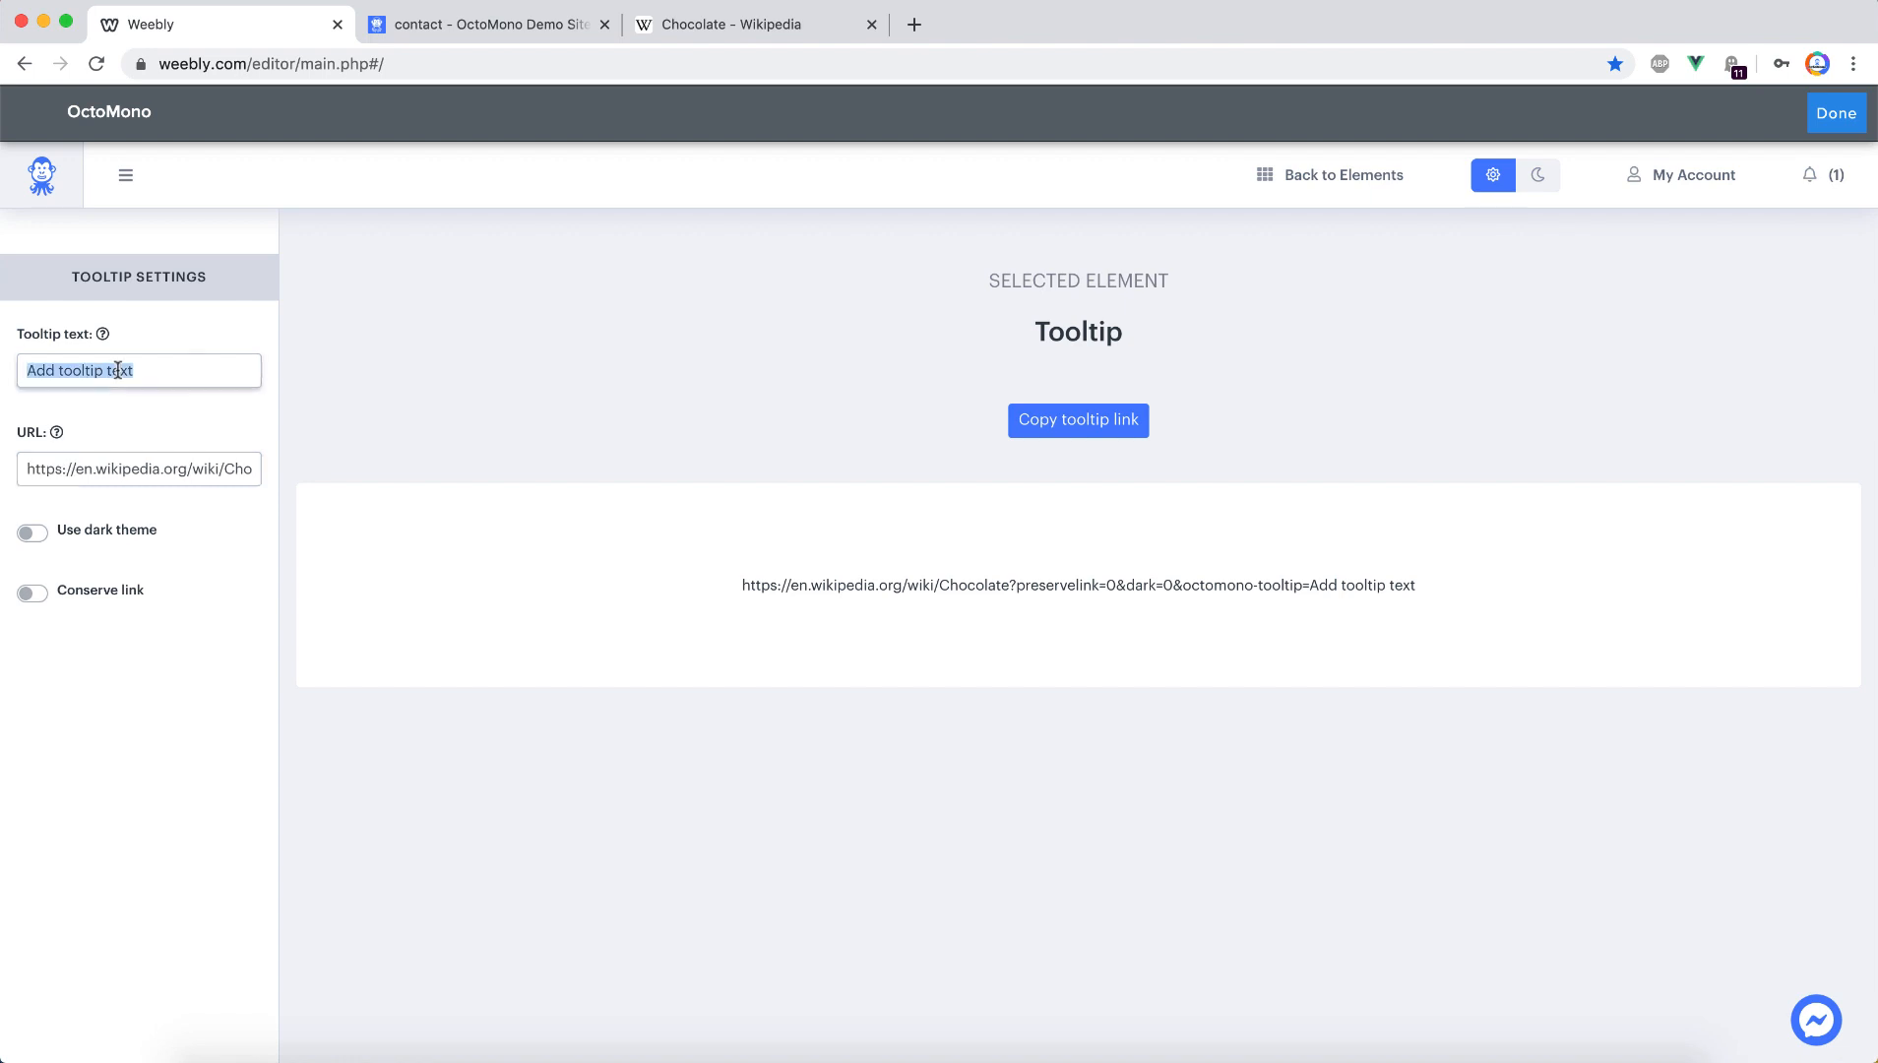
text(Learn more )
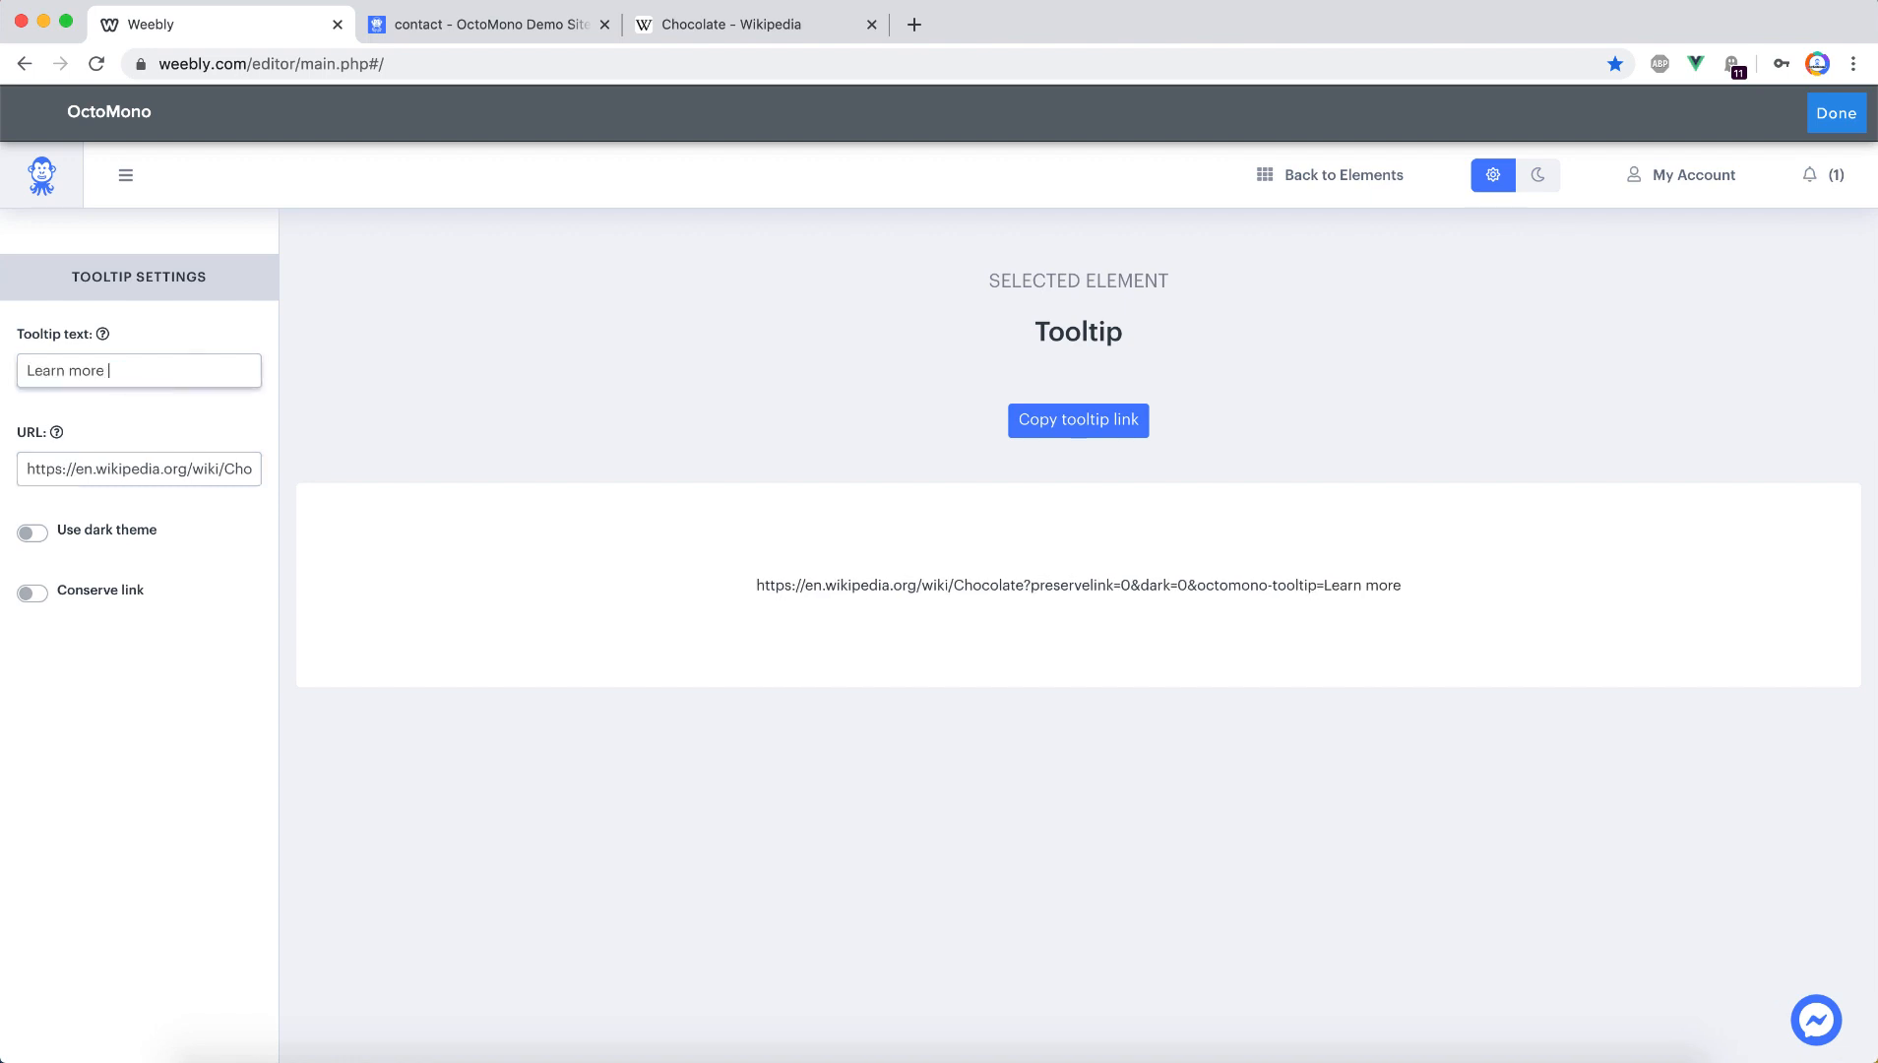
text(about cho)
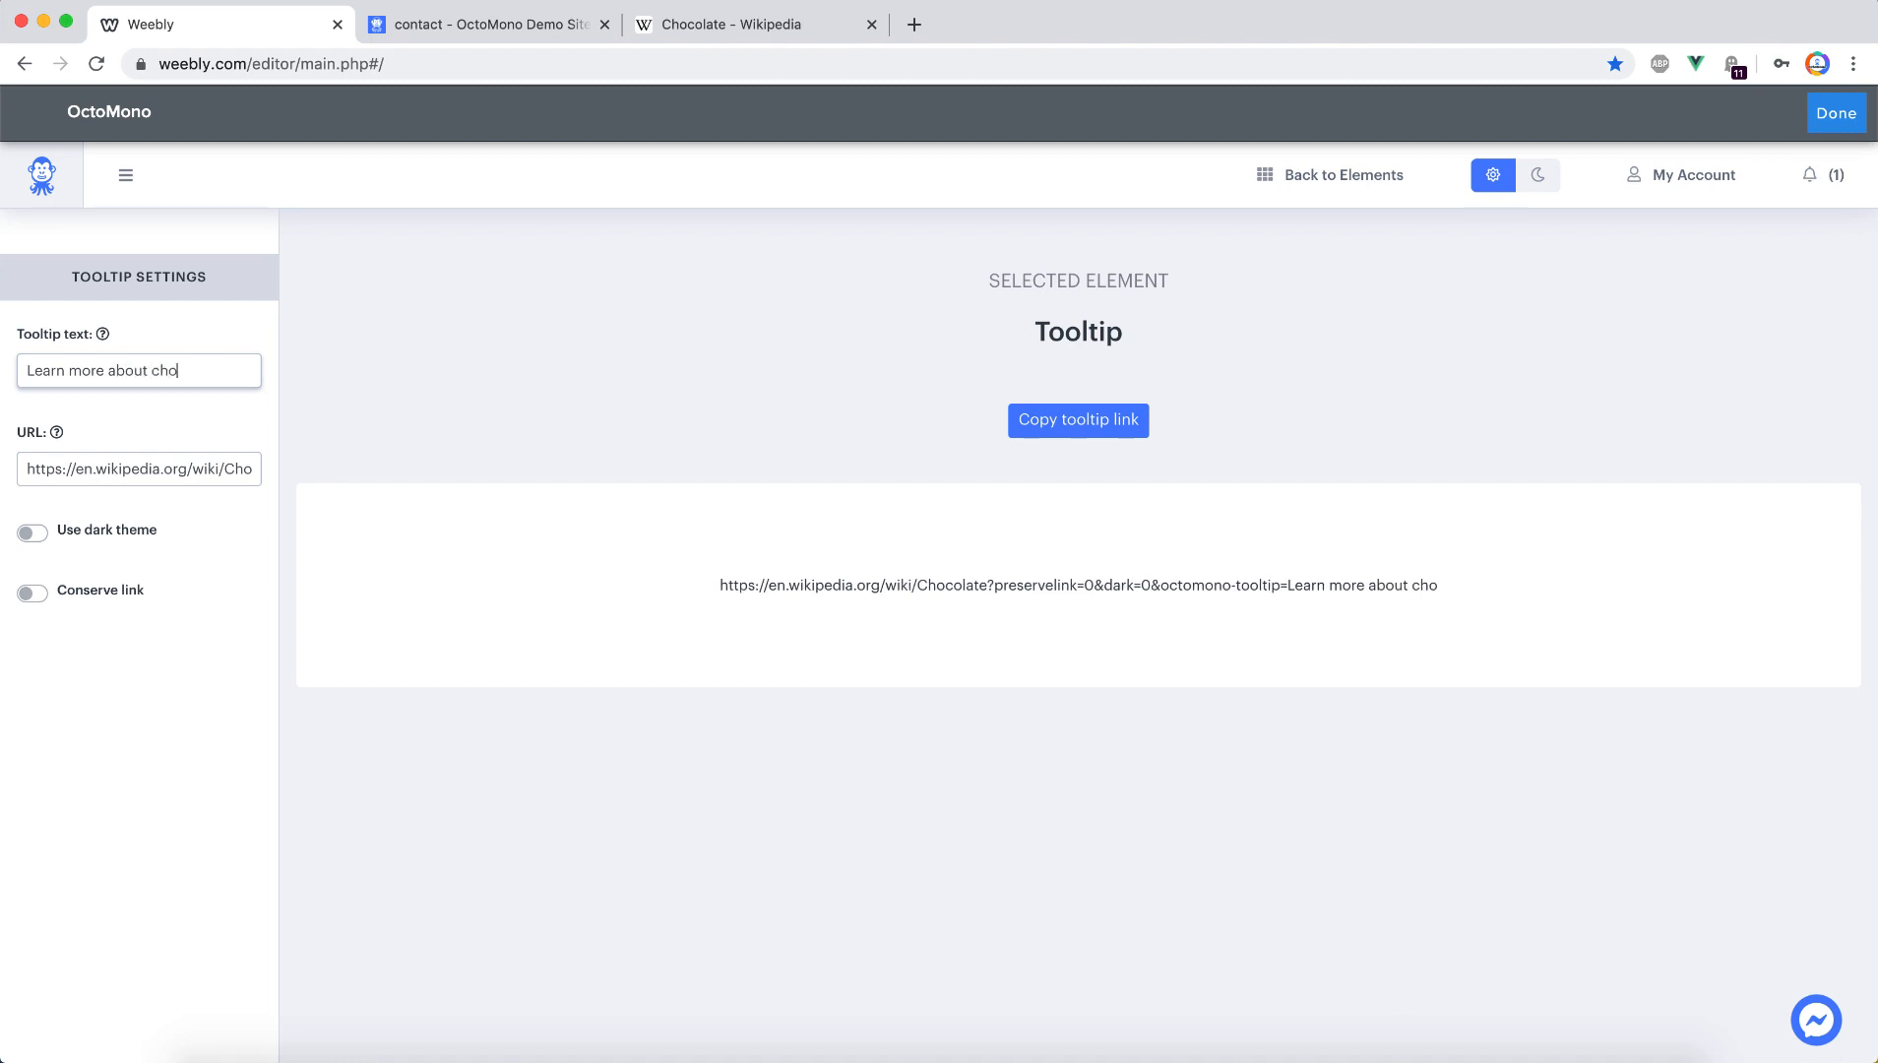
text(colate)
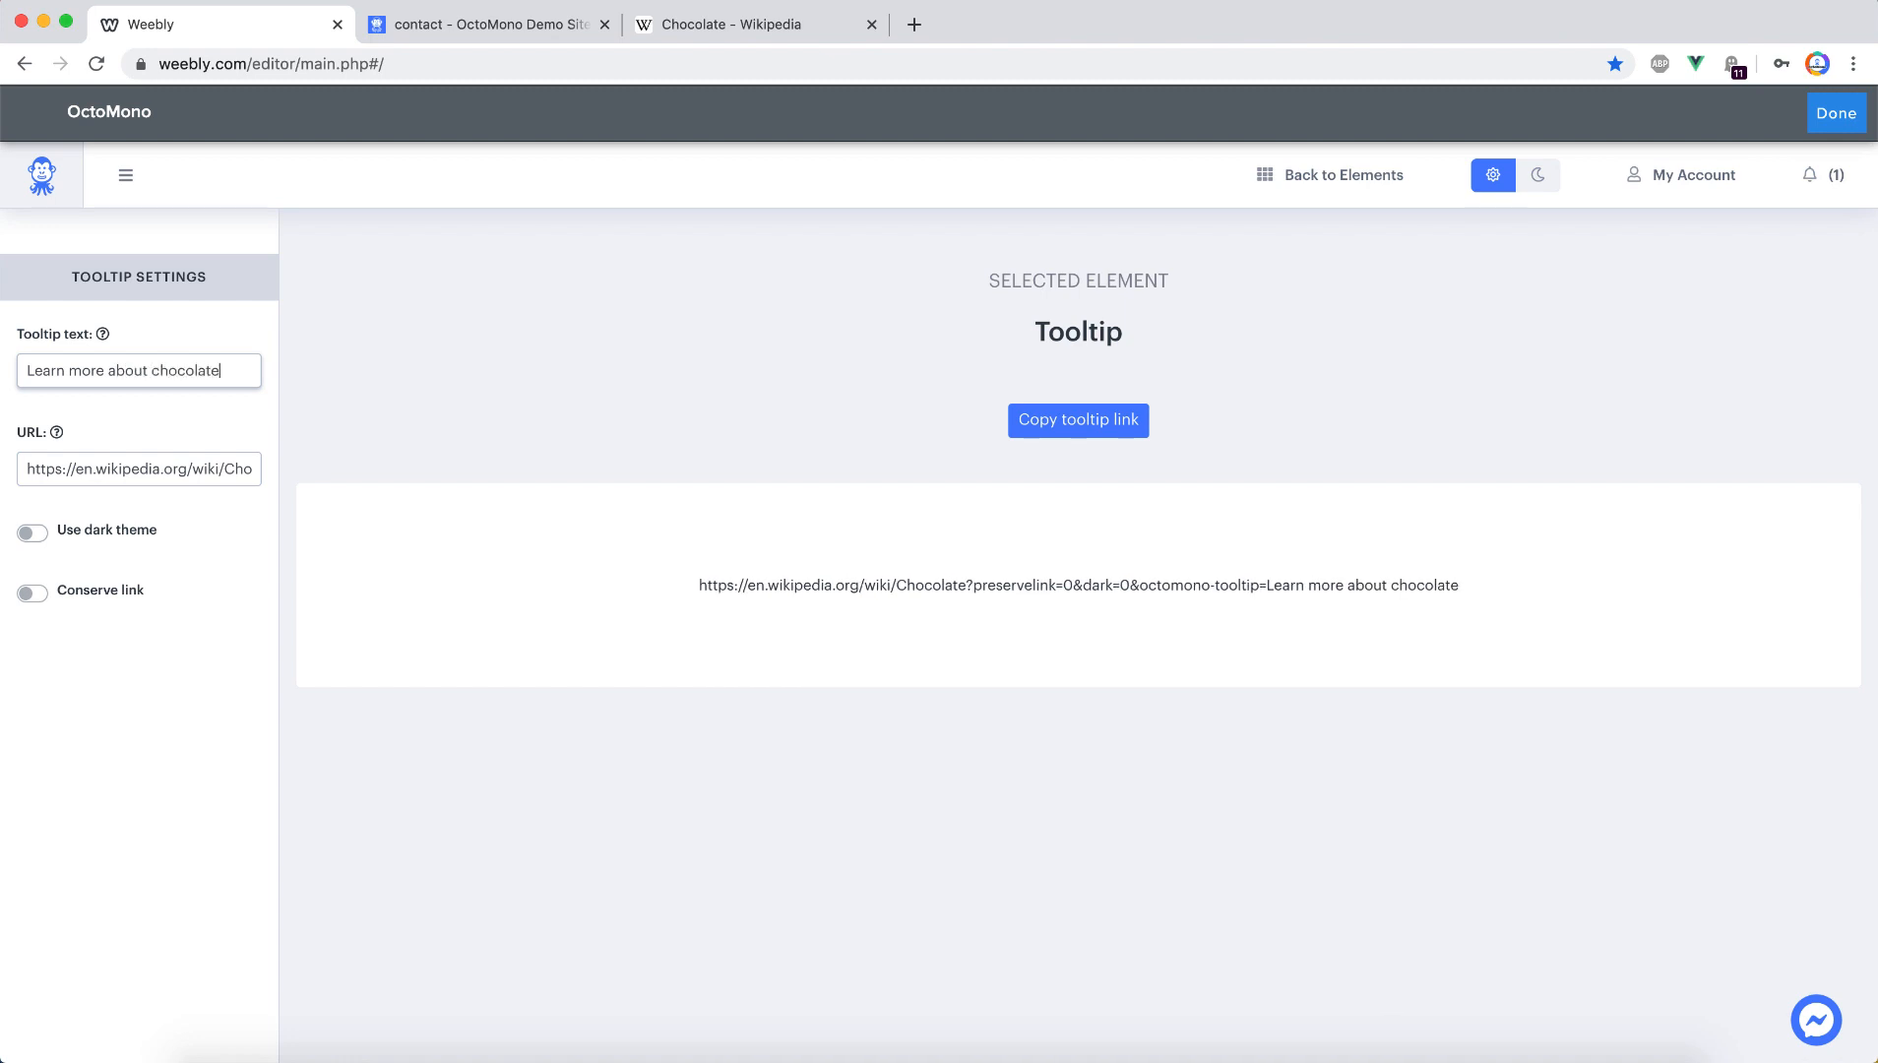
click(483, 389)
Enable Conserve link and the dark theme for the chocolate tooltip, and copy its tooltip link back to the page editor
click(109, 602)
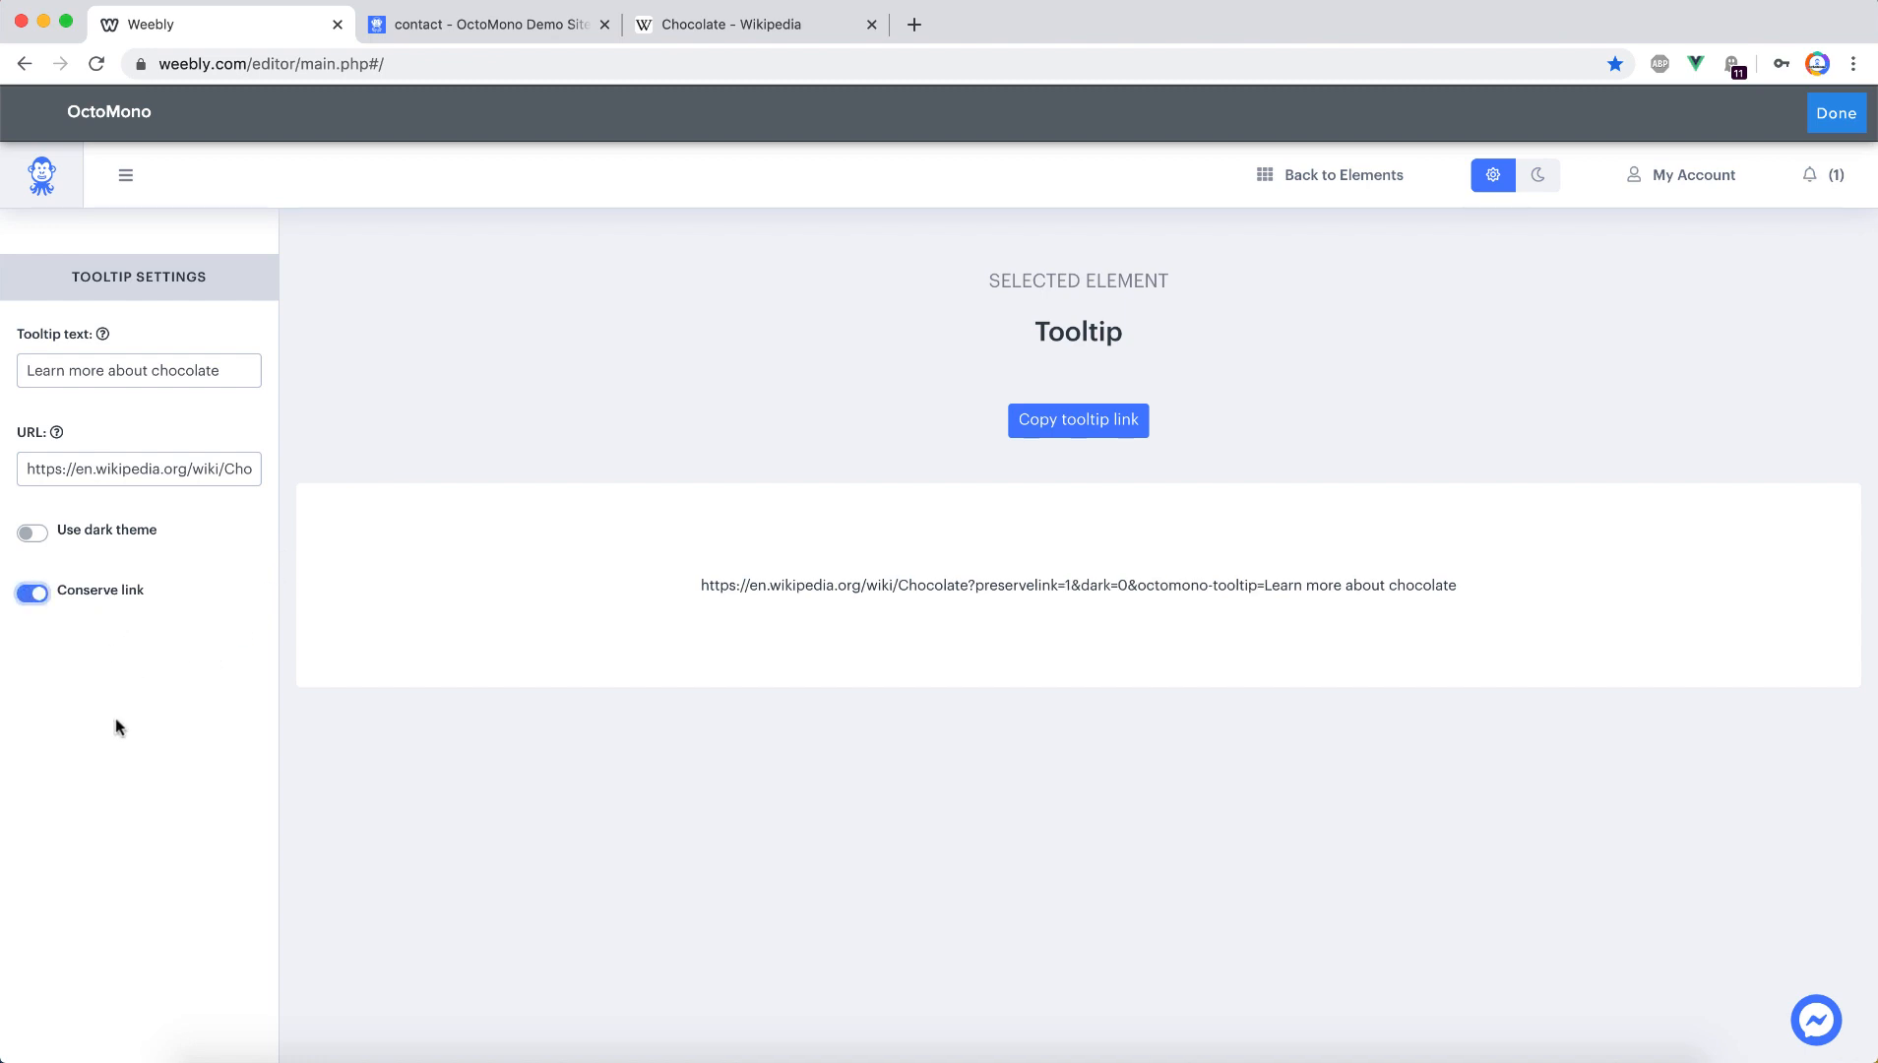
click(114, 540)
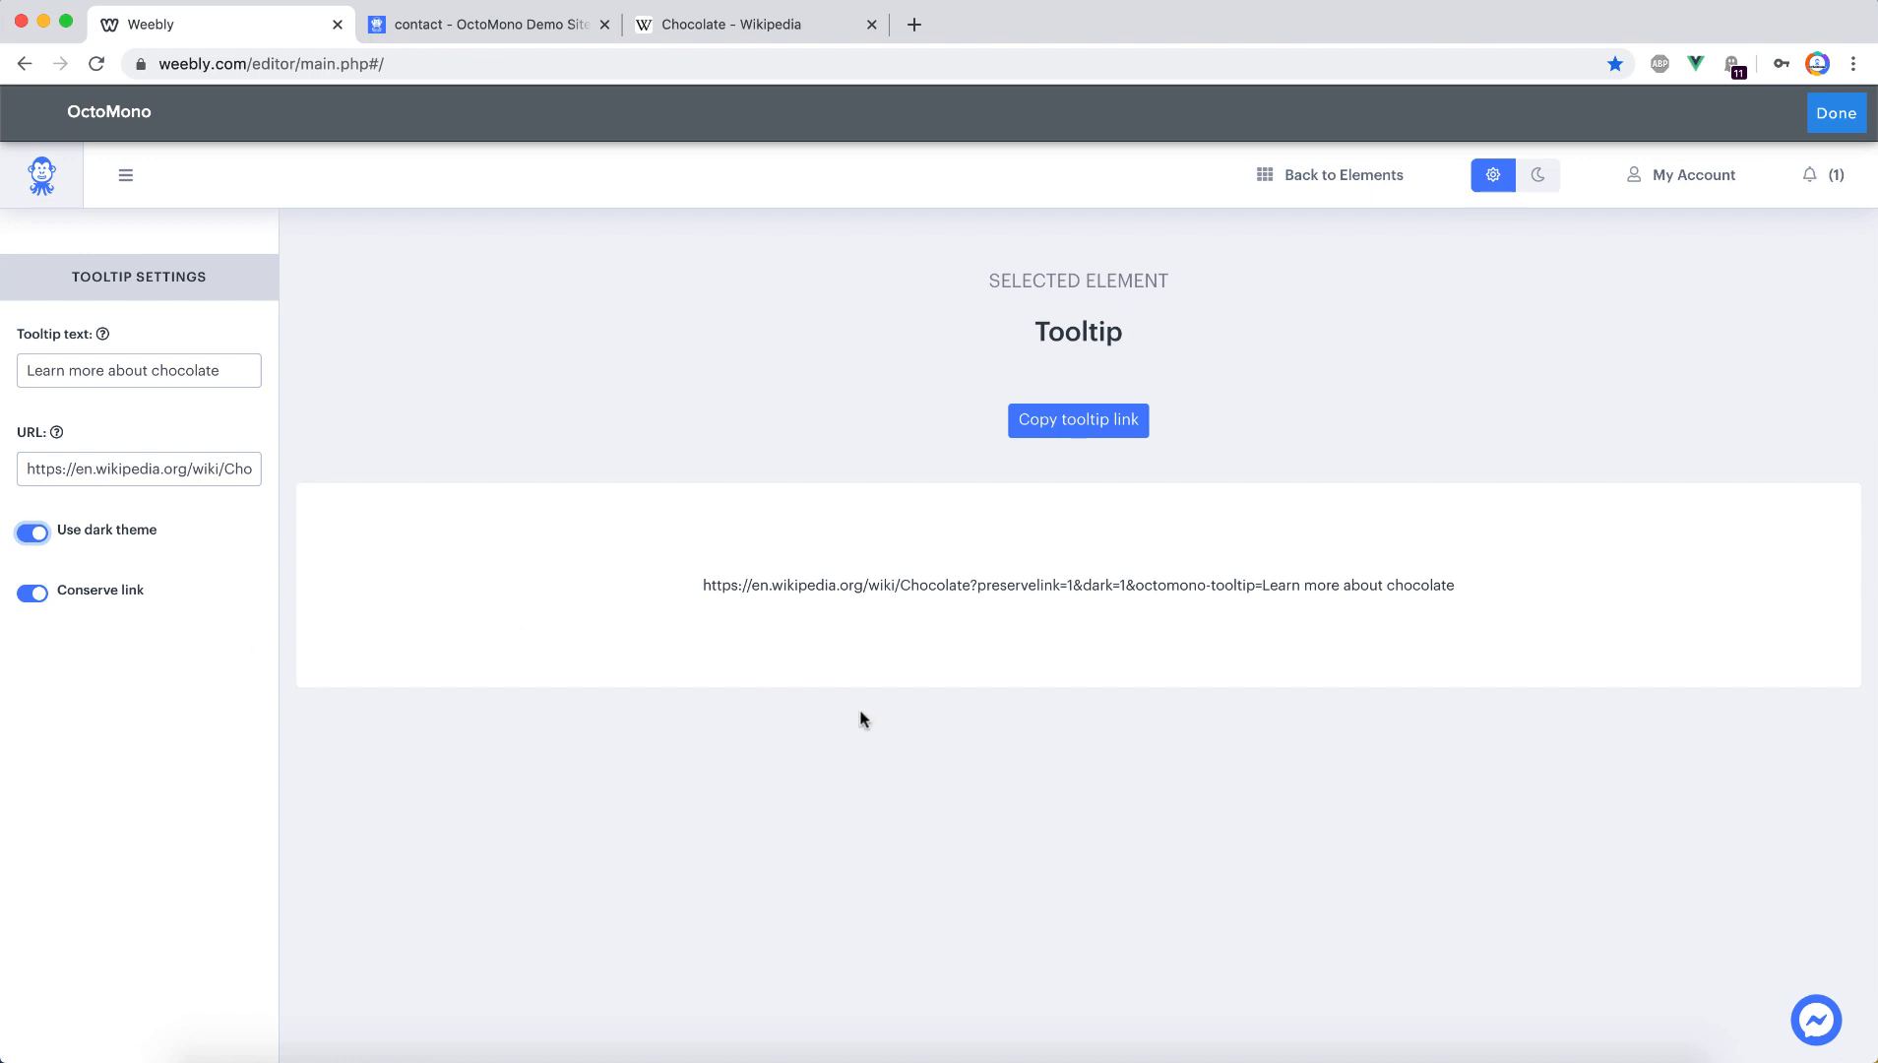
click(1123, 422)
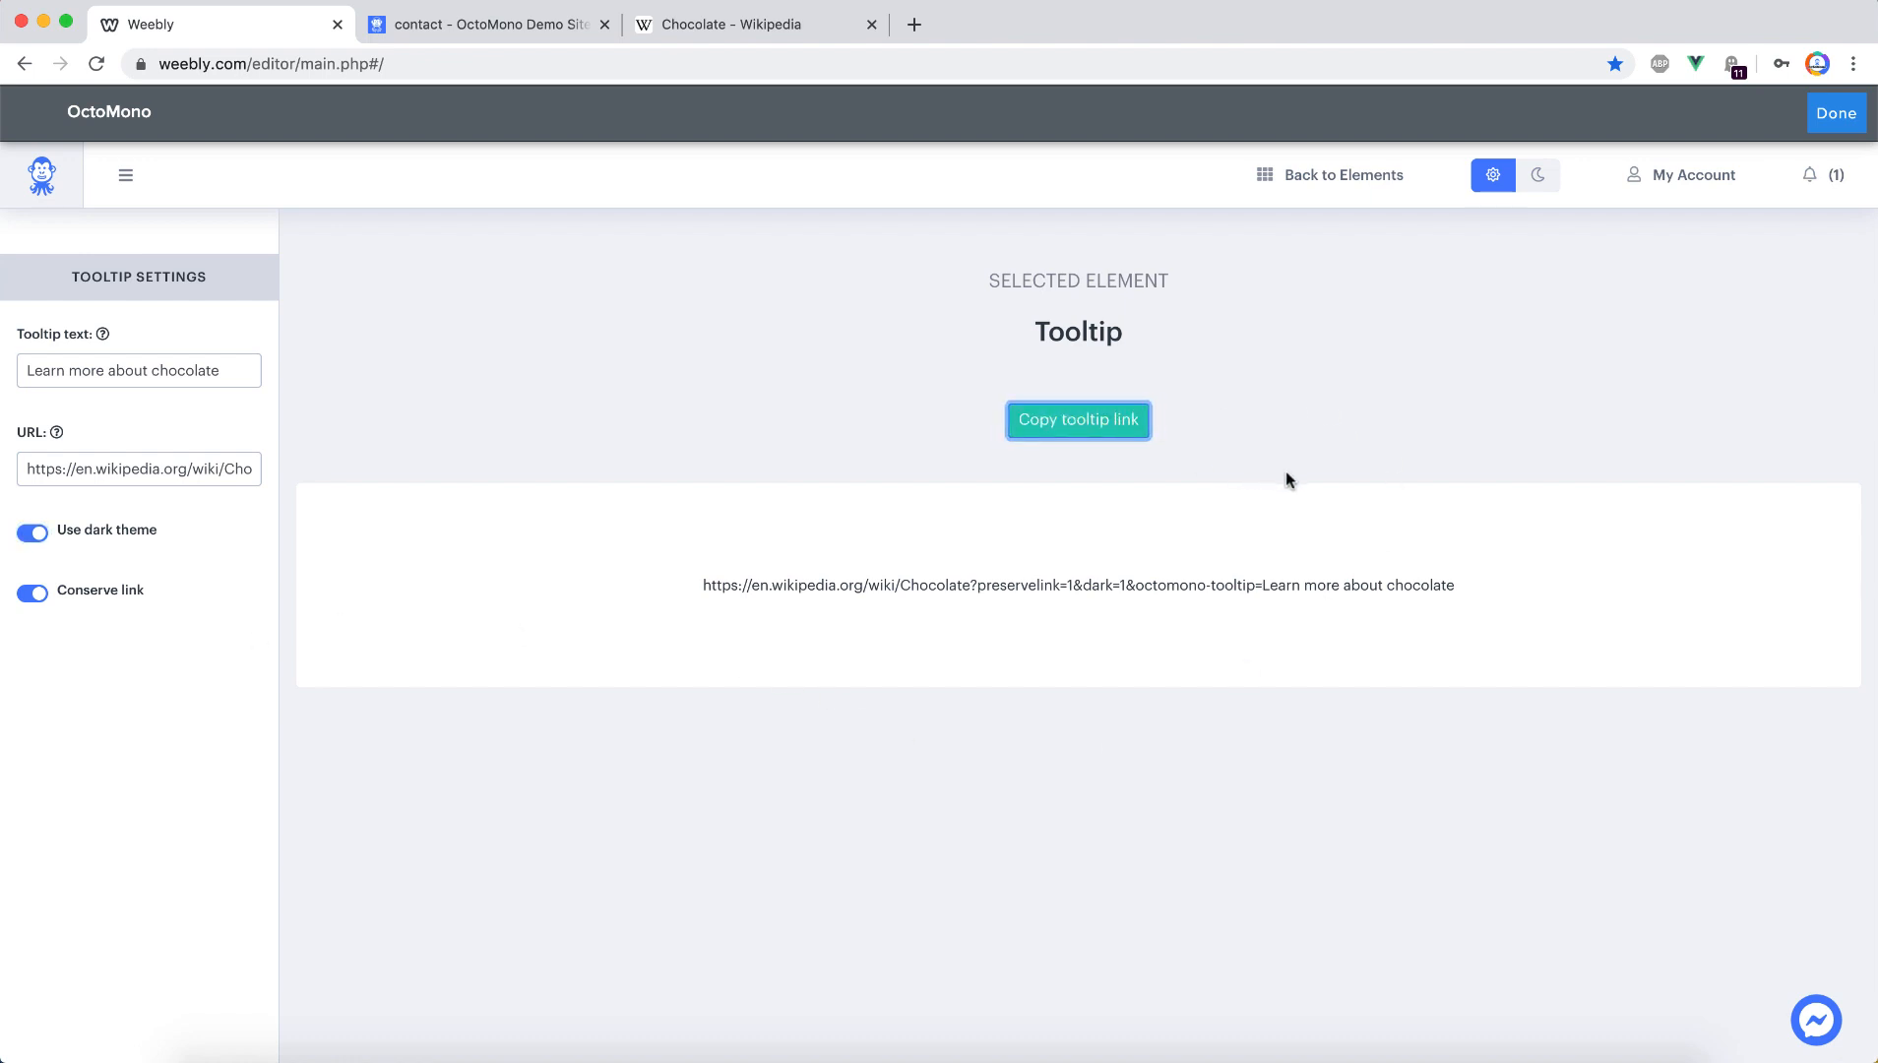
click(1836, 113)
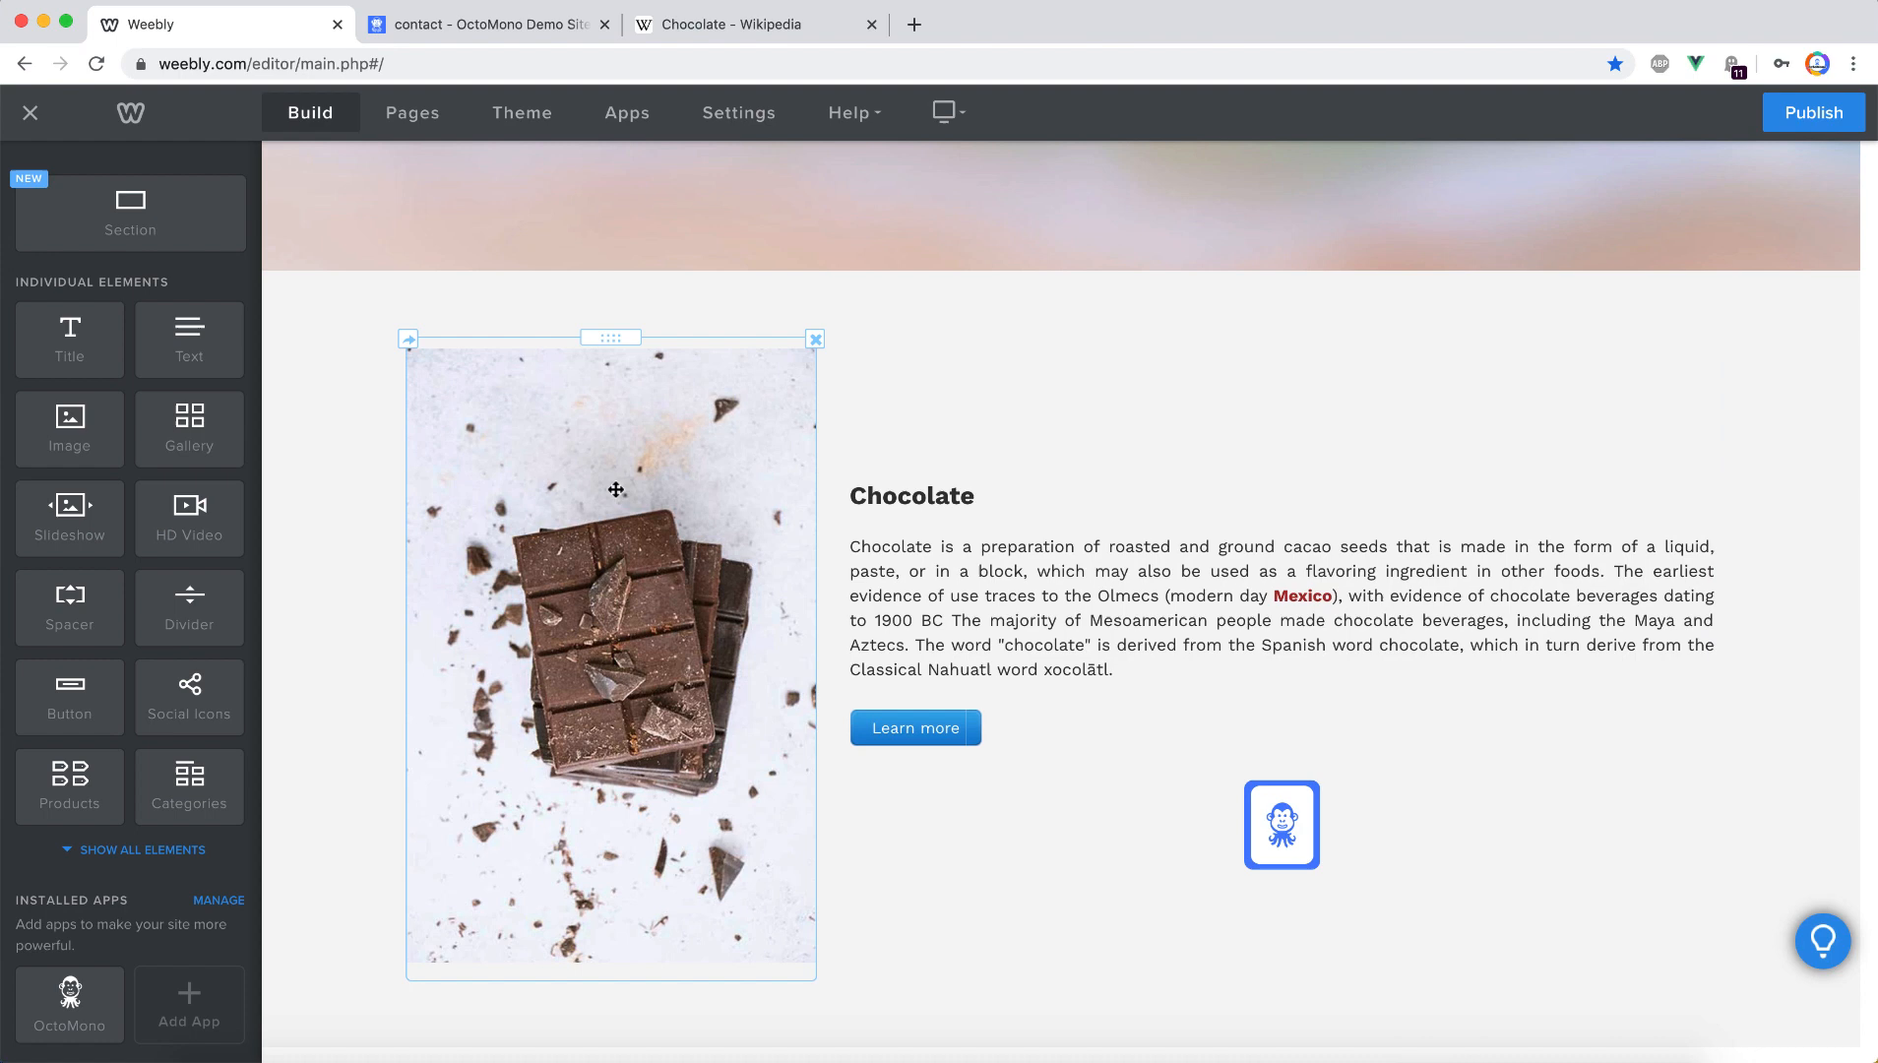
Link the chocolate image to the copied tooltip link as a website URL that opens in a new window
click(652, 497)
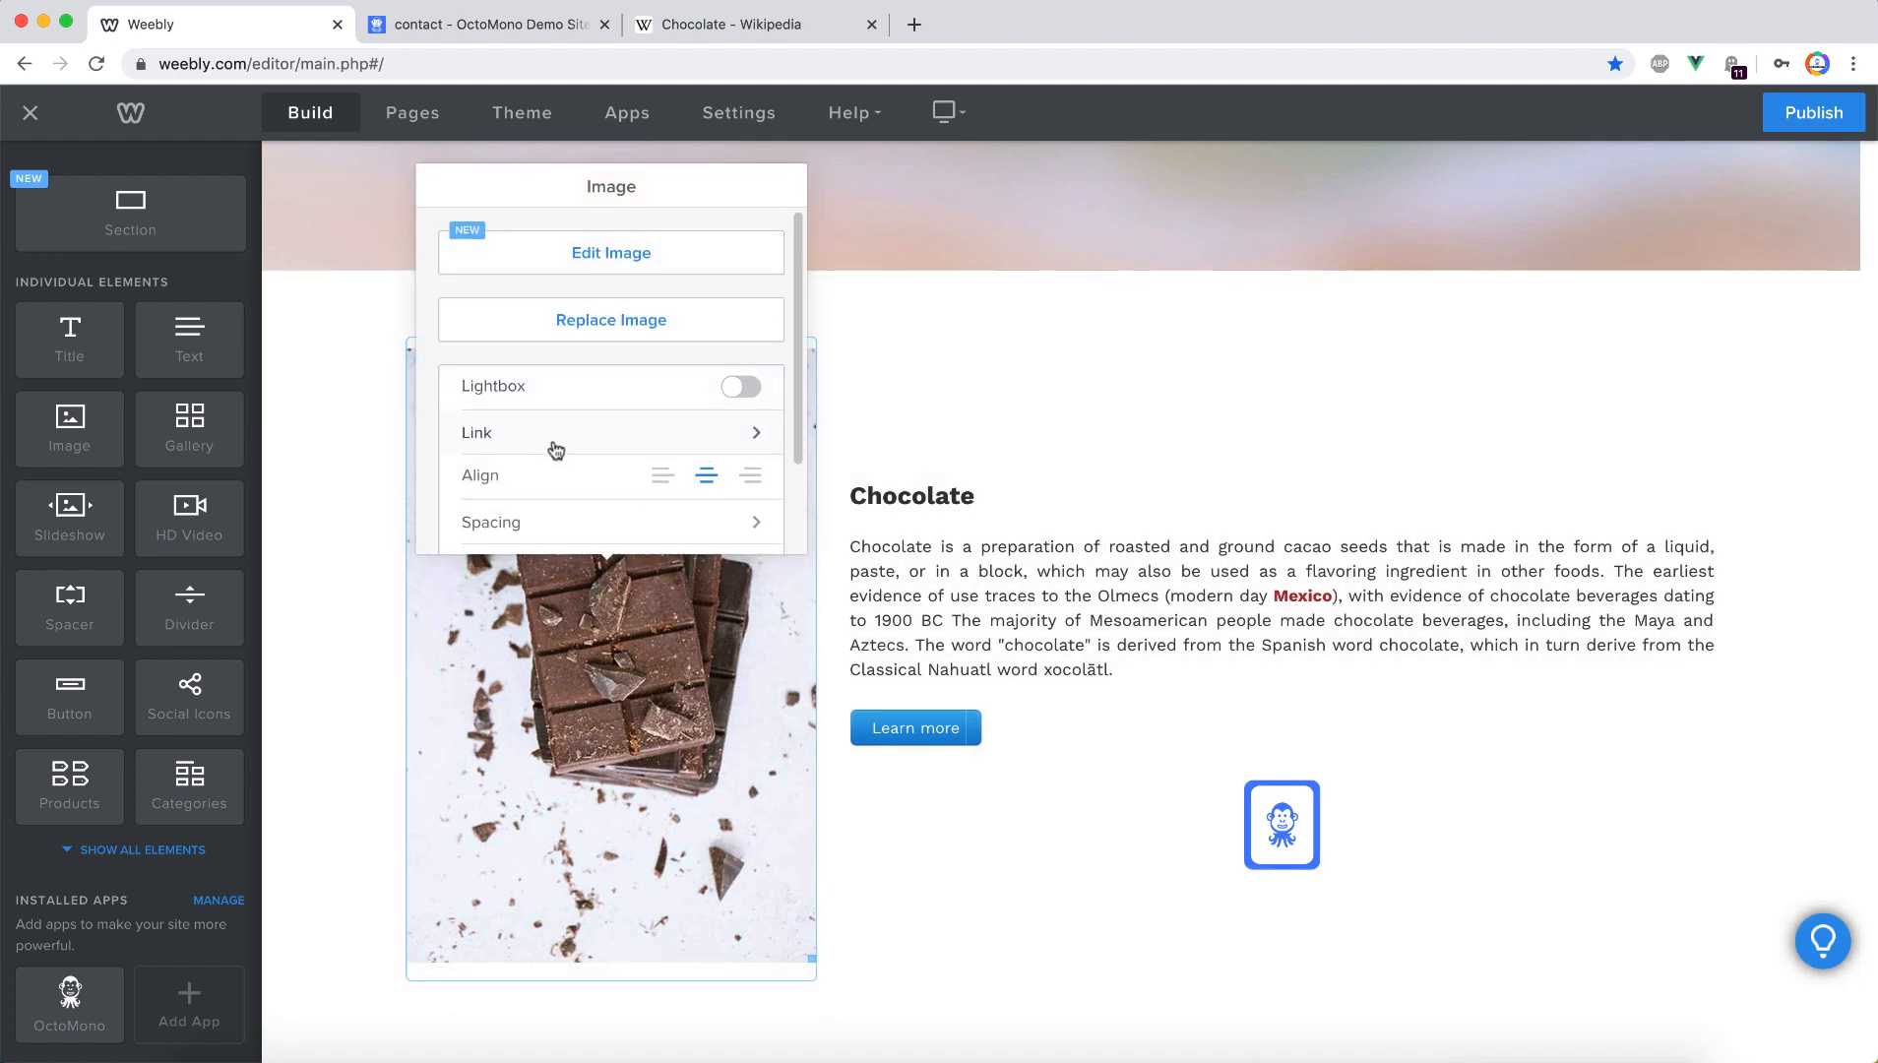
click(549, 441)
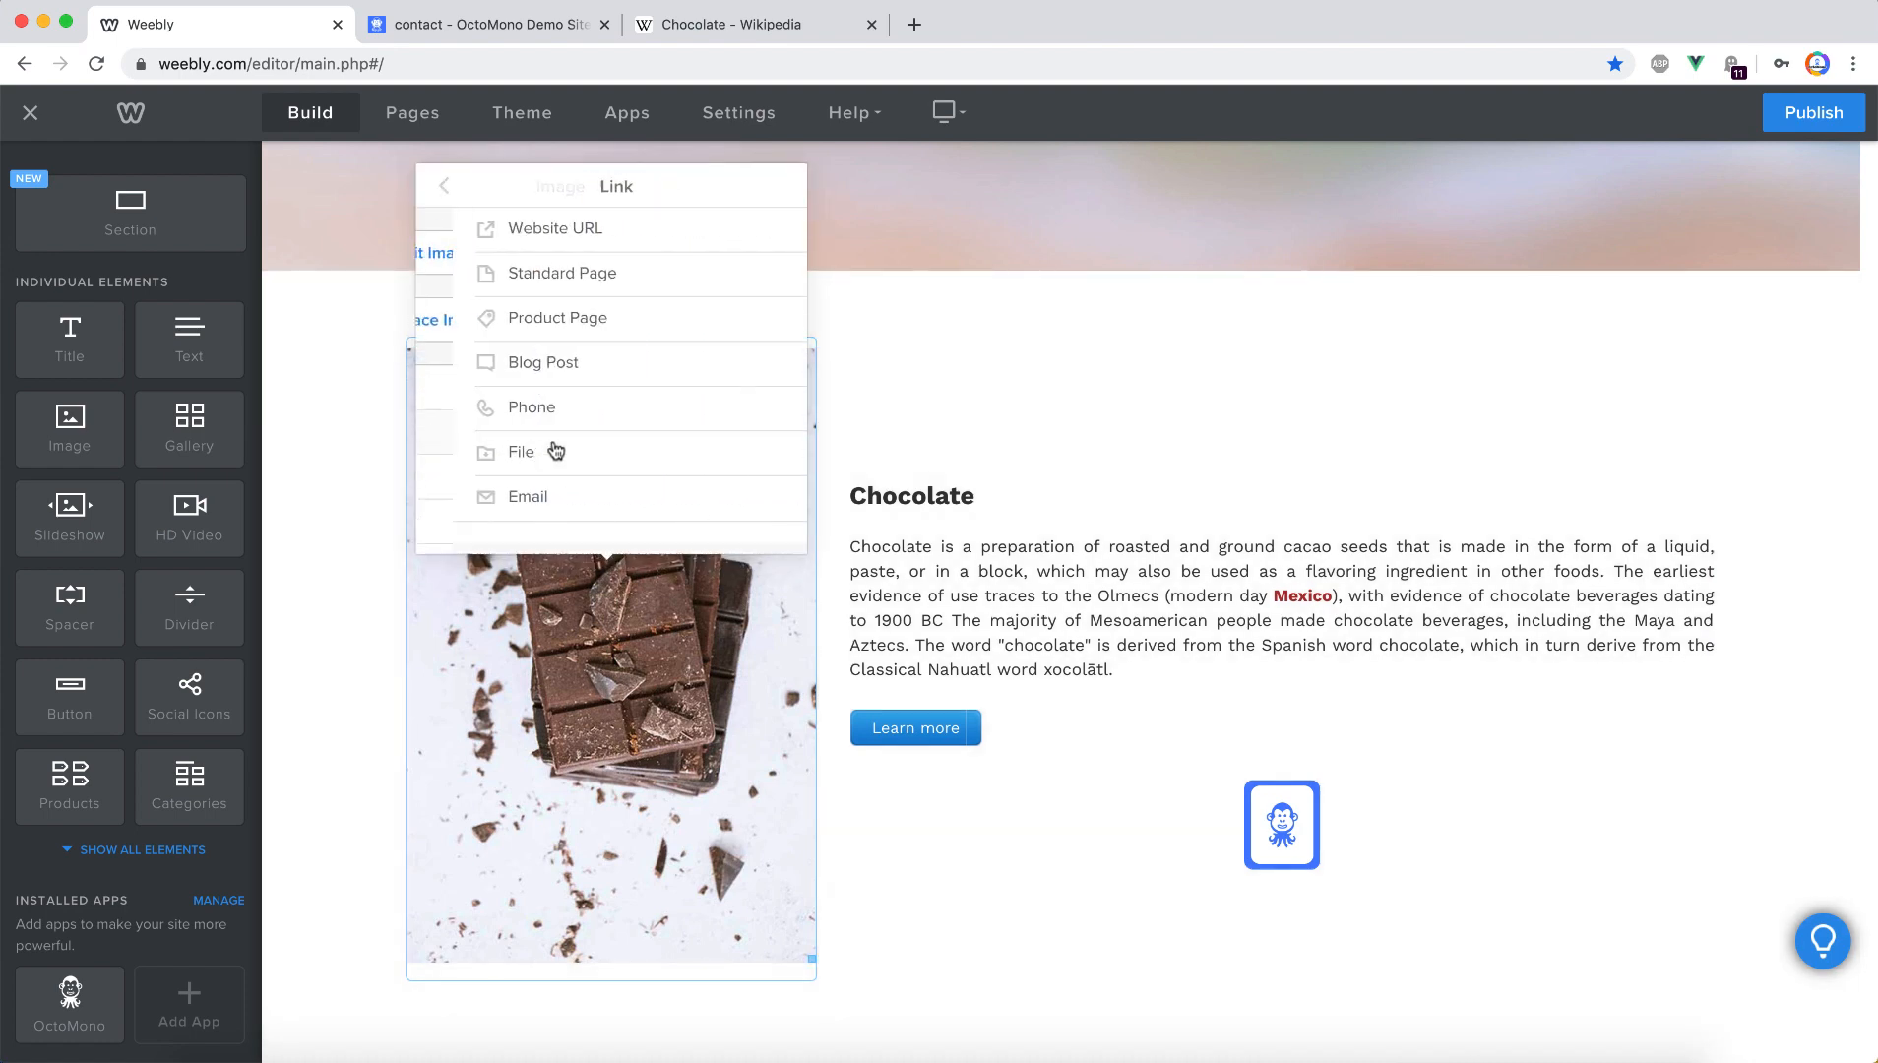
click(517, 228)
click(537, 315)
key(ctrl+v)
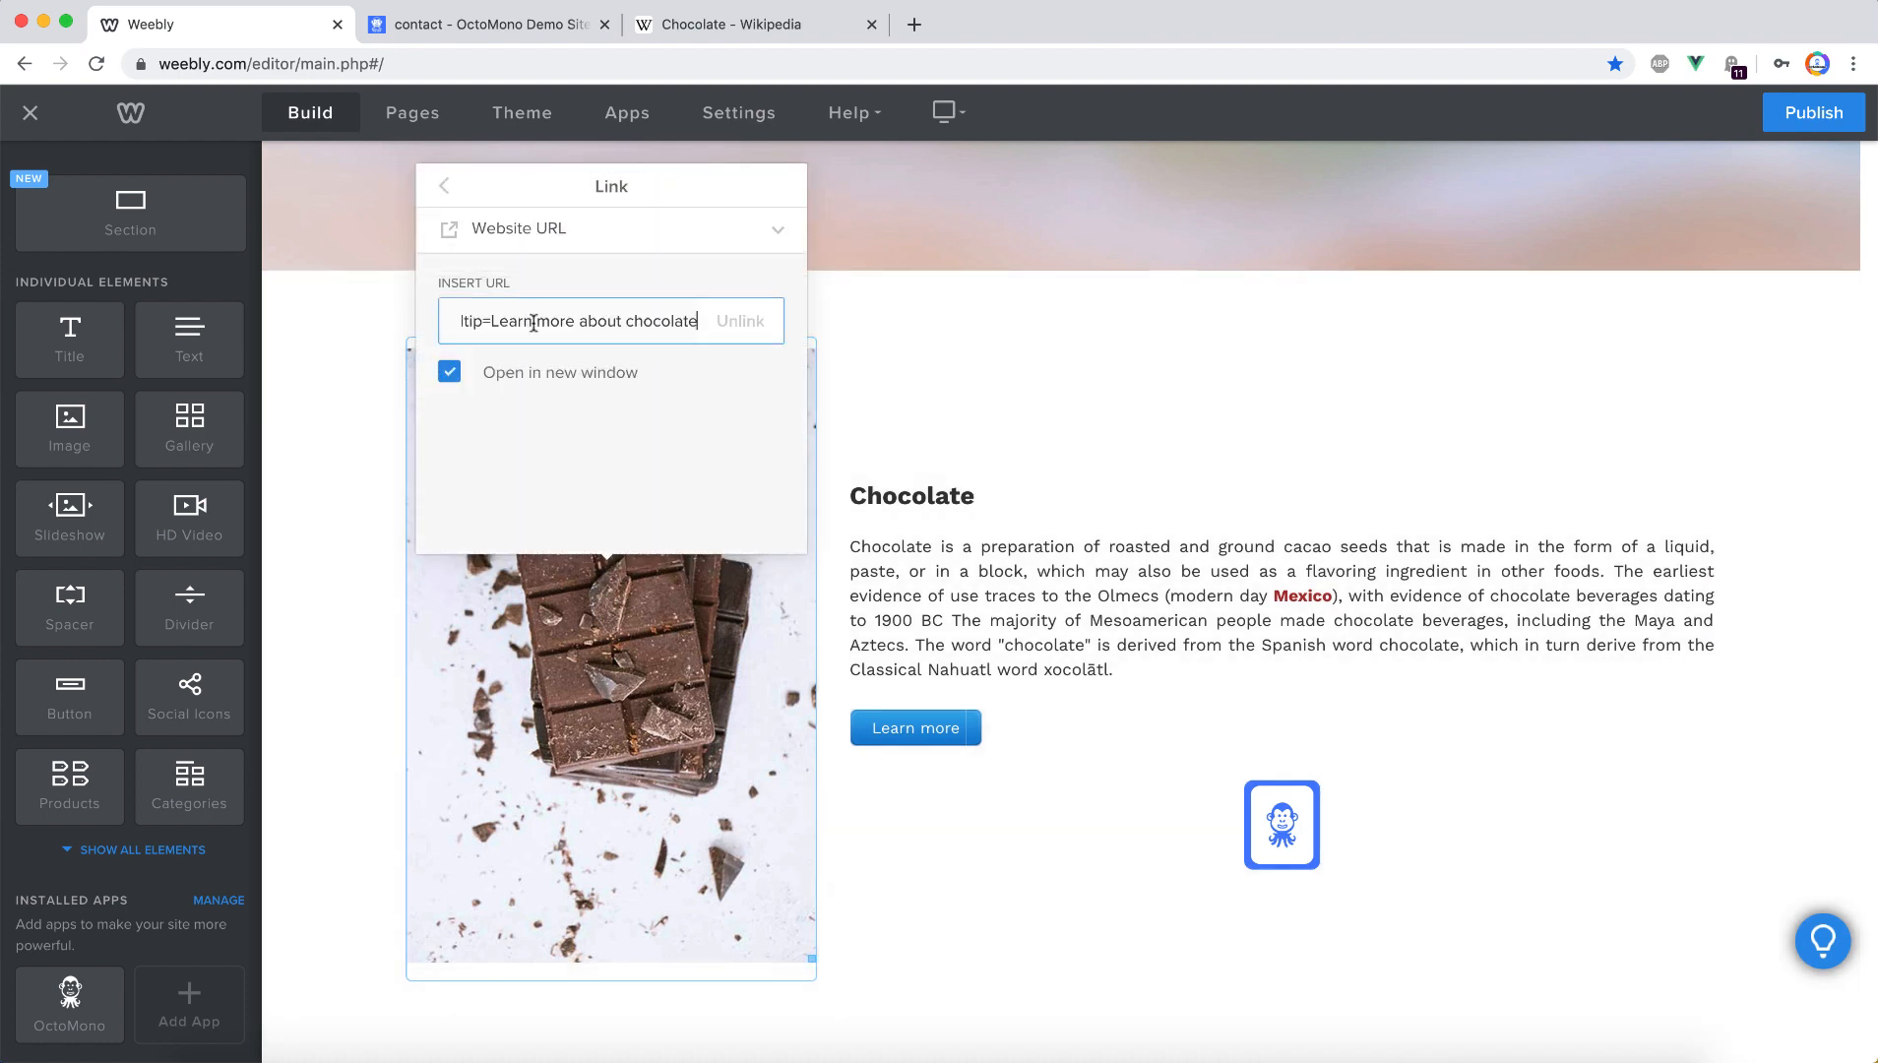
click(1035, 285)
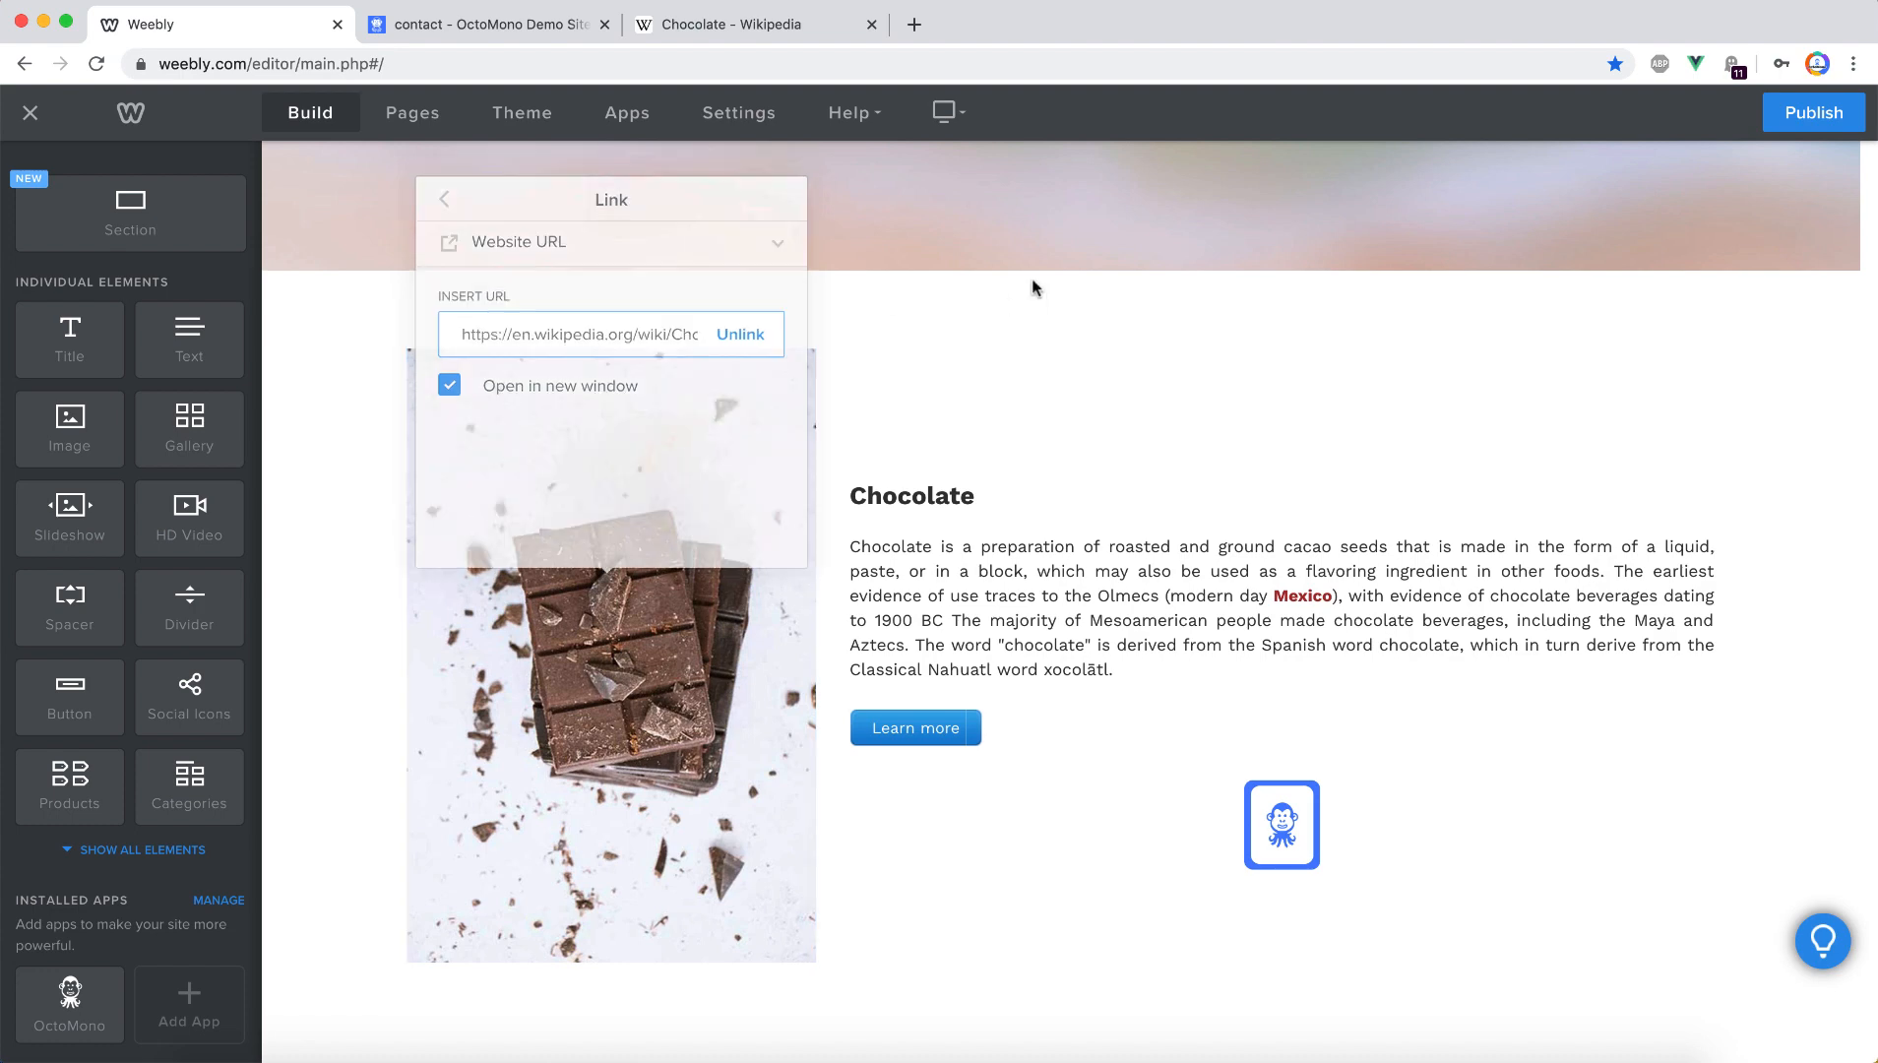
Link the word "Chocolate" at the start of the paragraph to the copied tooltip link as a website URL
double_click(900, 544)
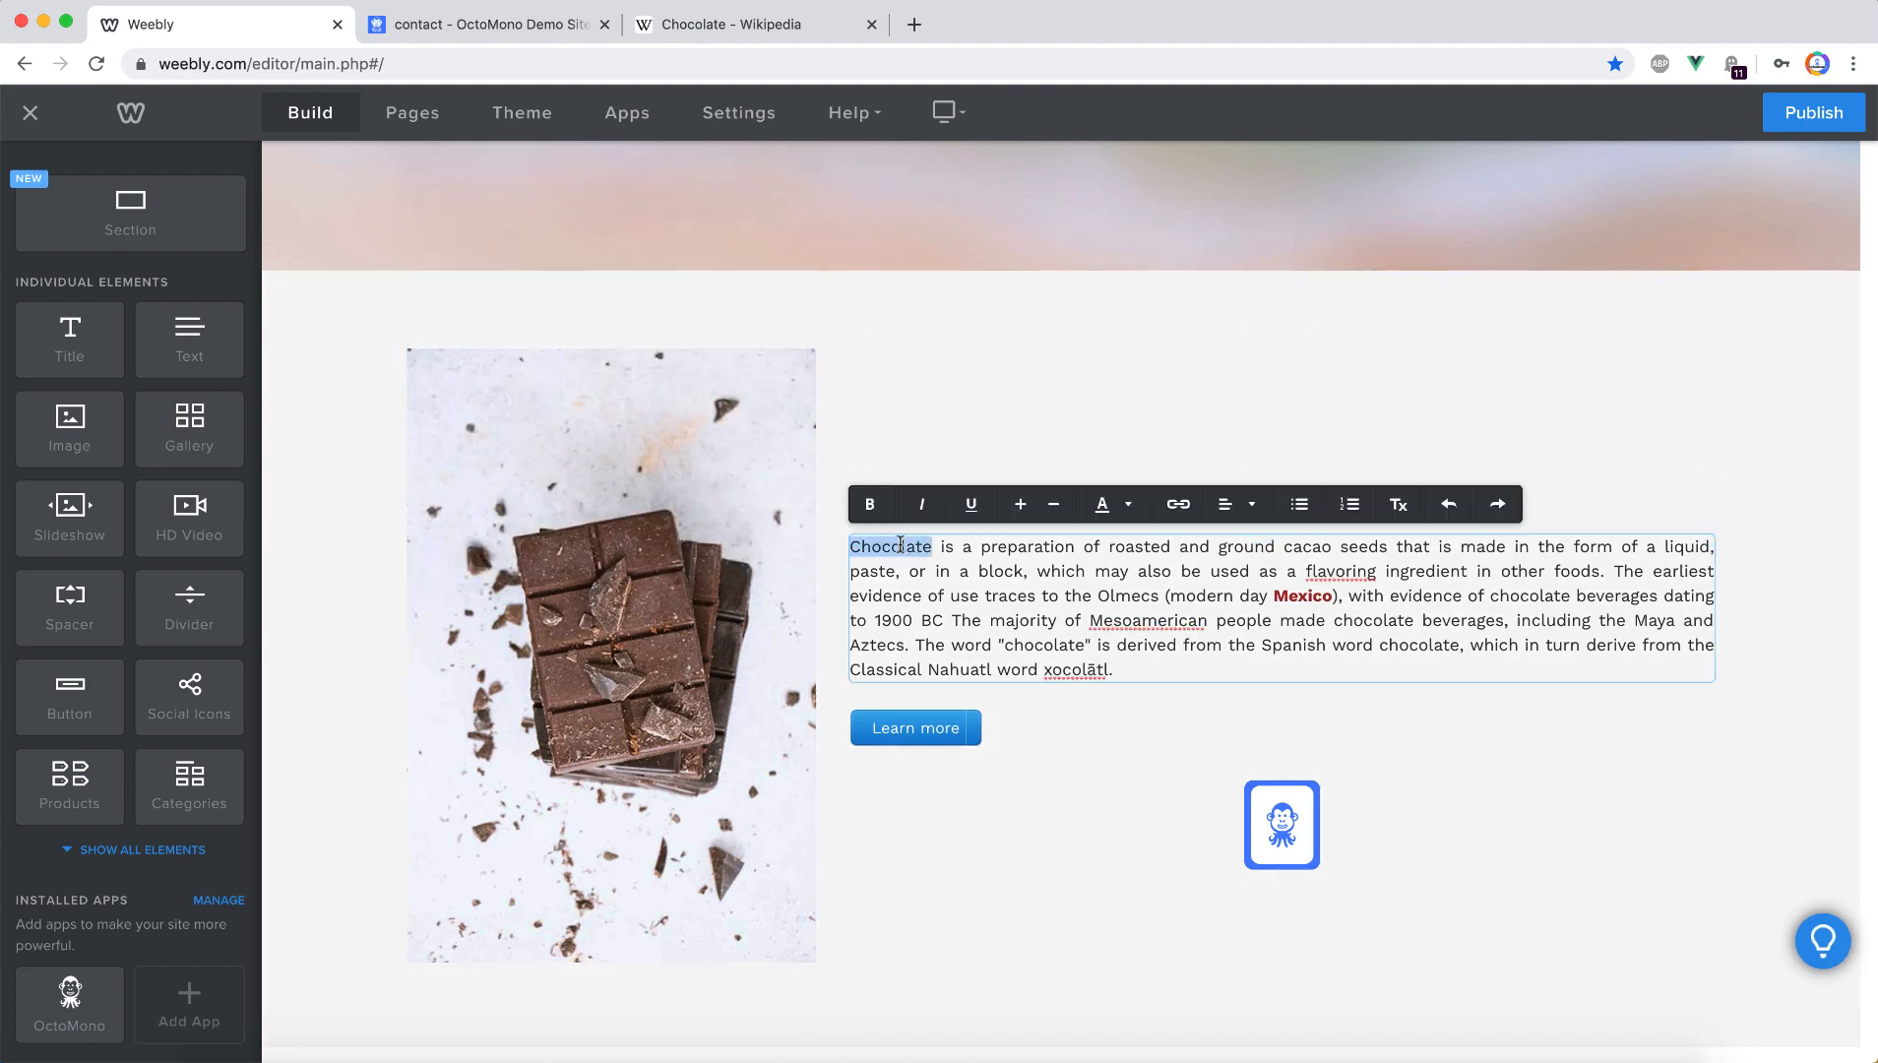
click(1178, 505)
click(930, 714)
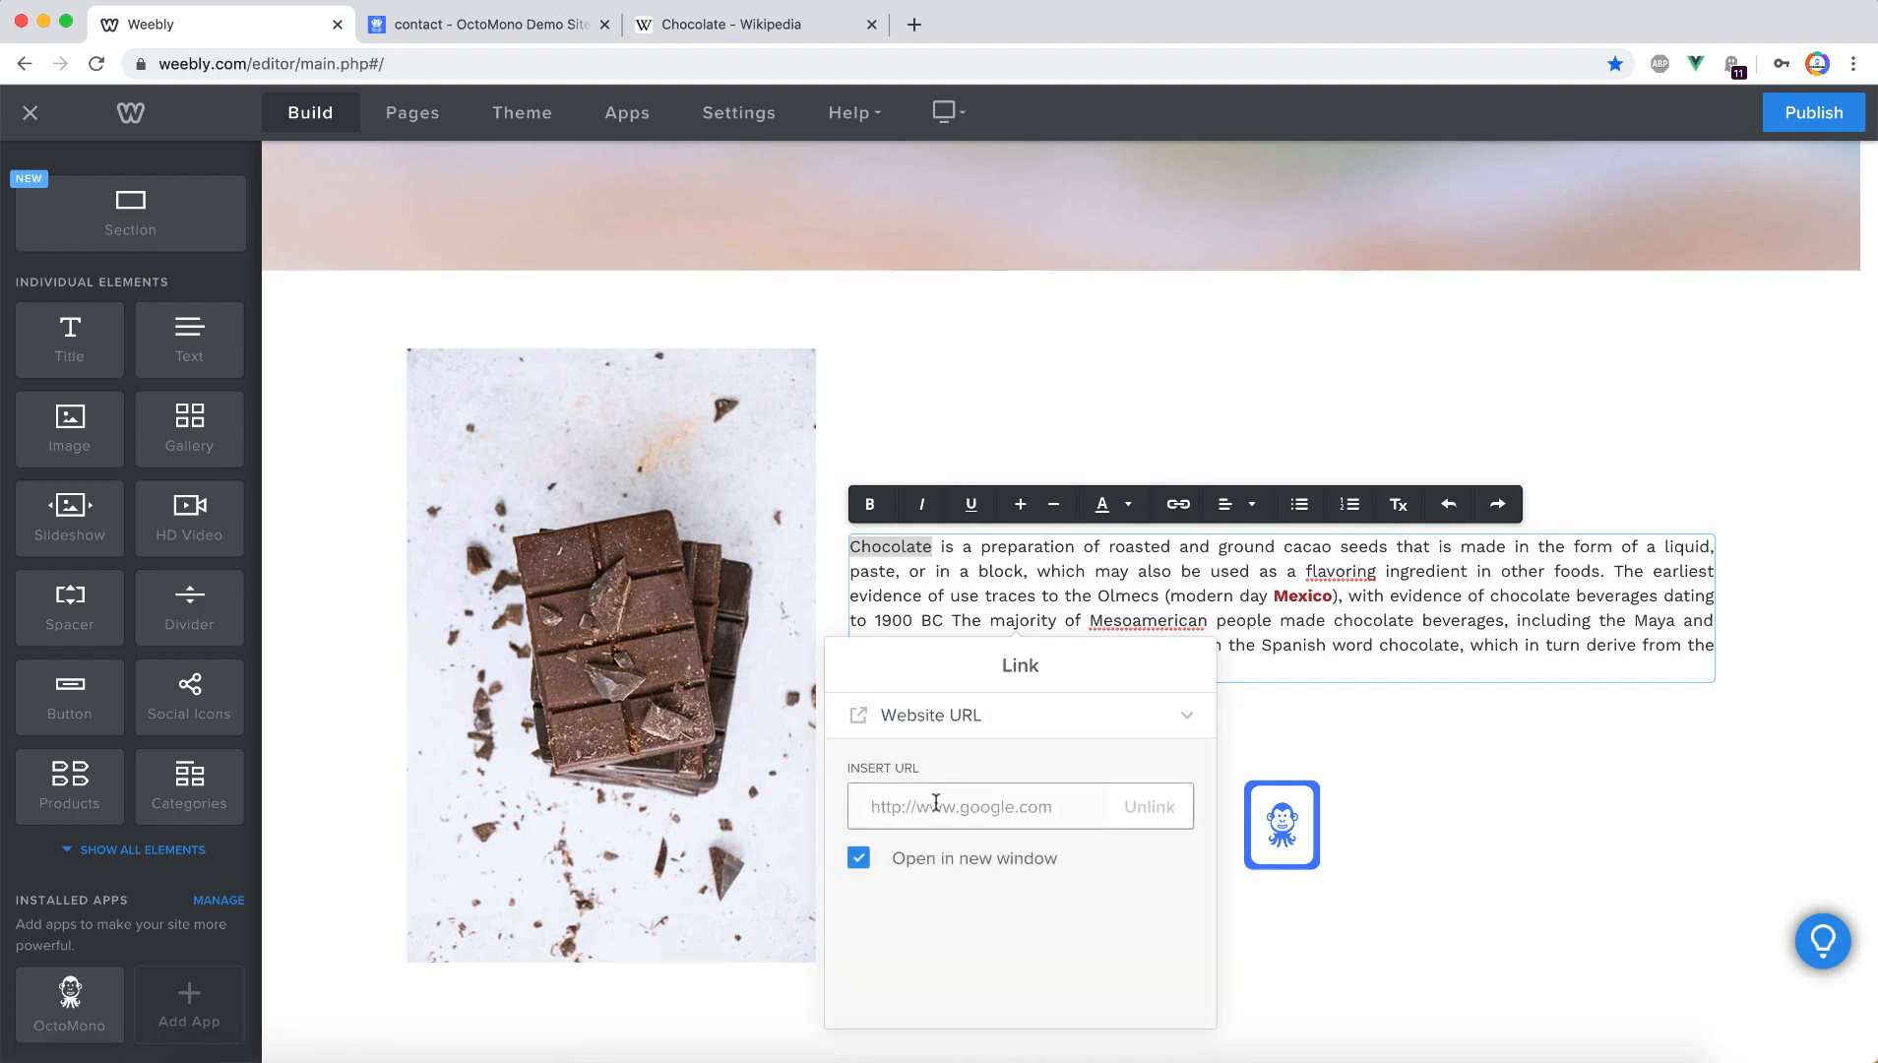
key(ctrl+v)
key(ctrl+a)
key(ctrl+v)
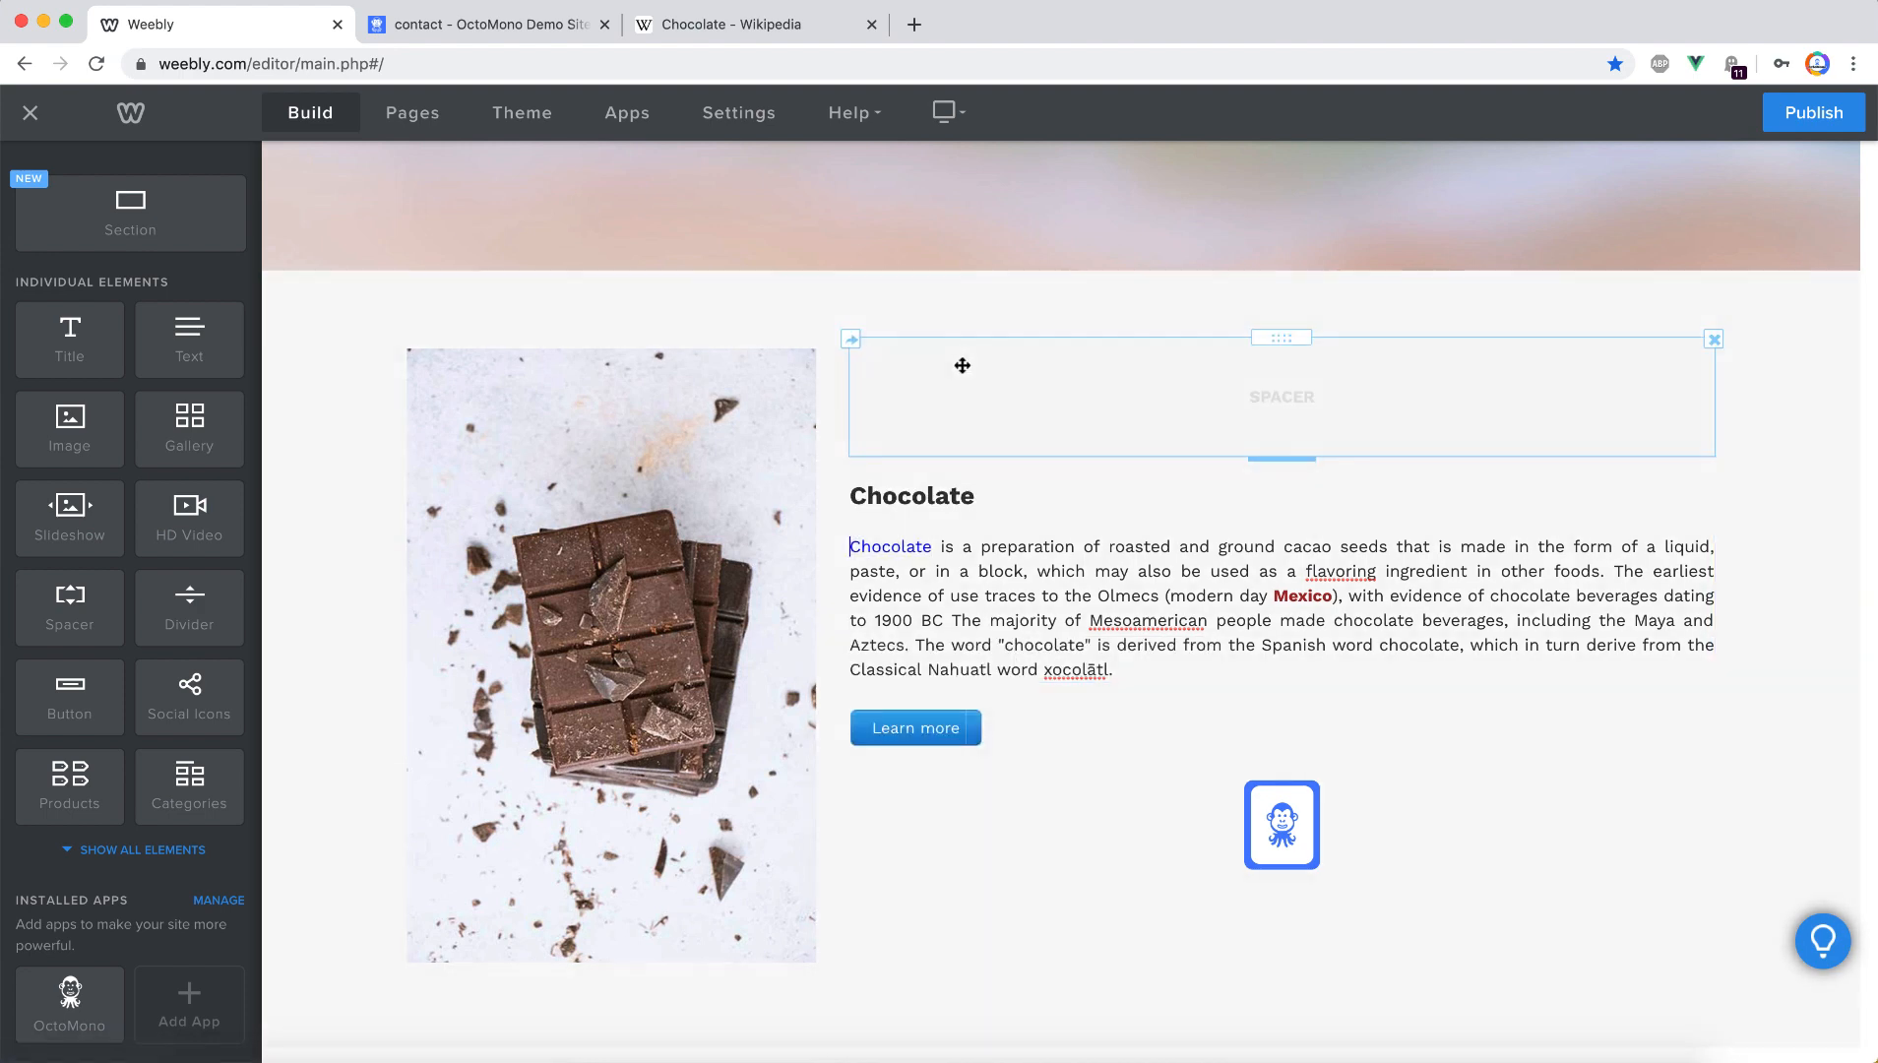
Link the "Learn more" button to the copied tooltip link as a website URL that opens in a new window
click(1008, 729)
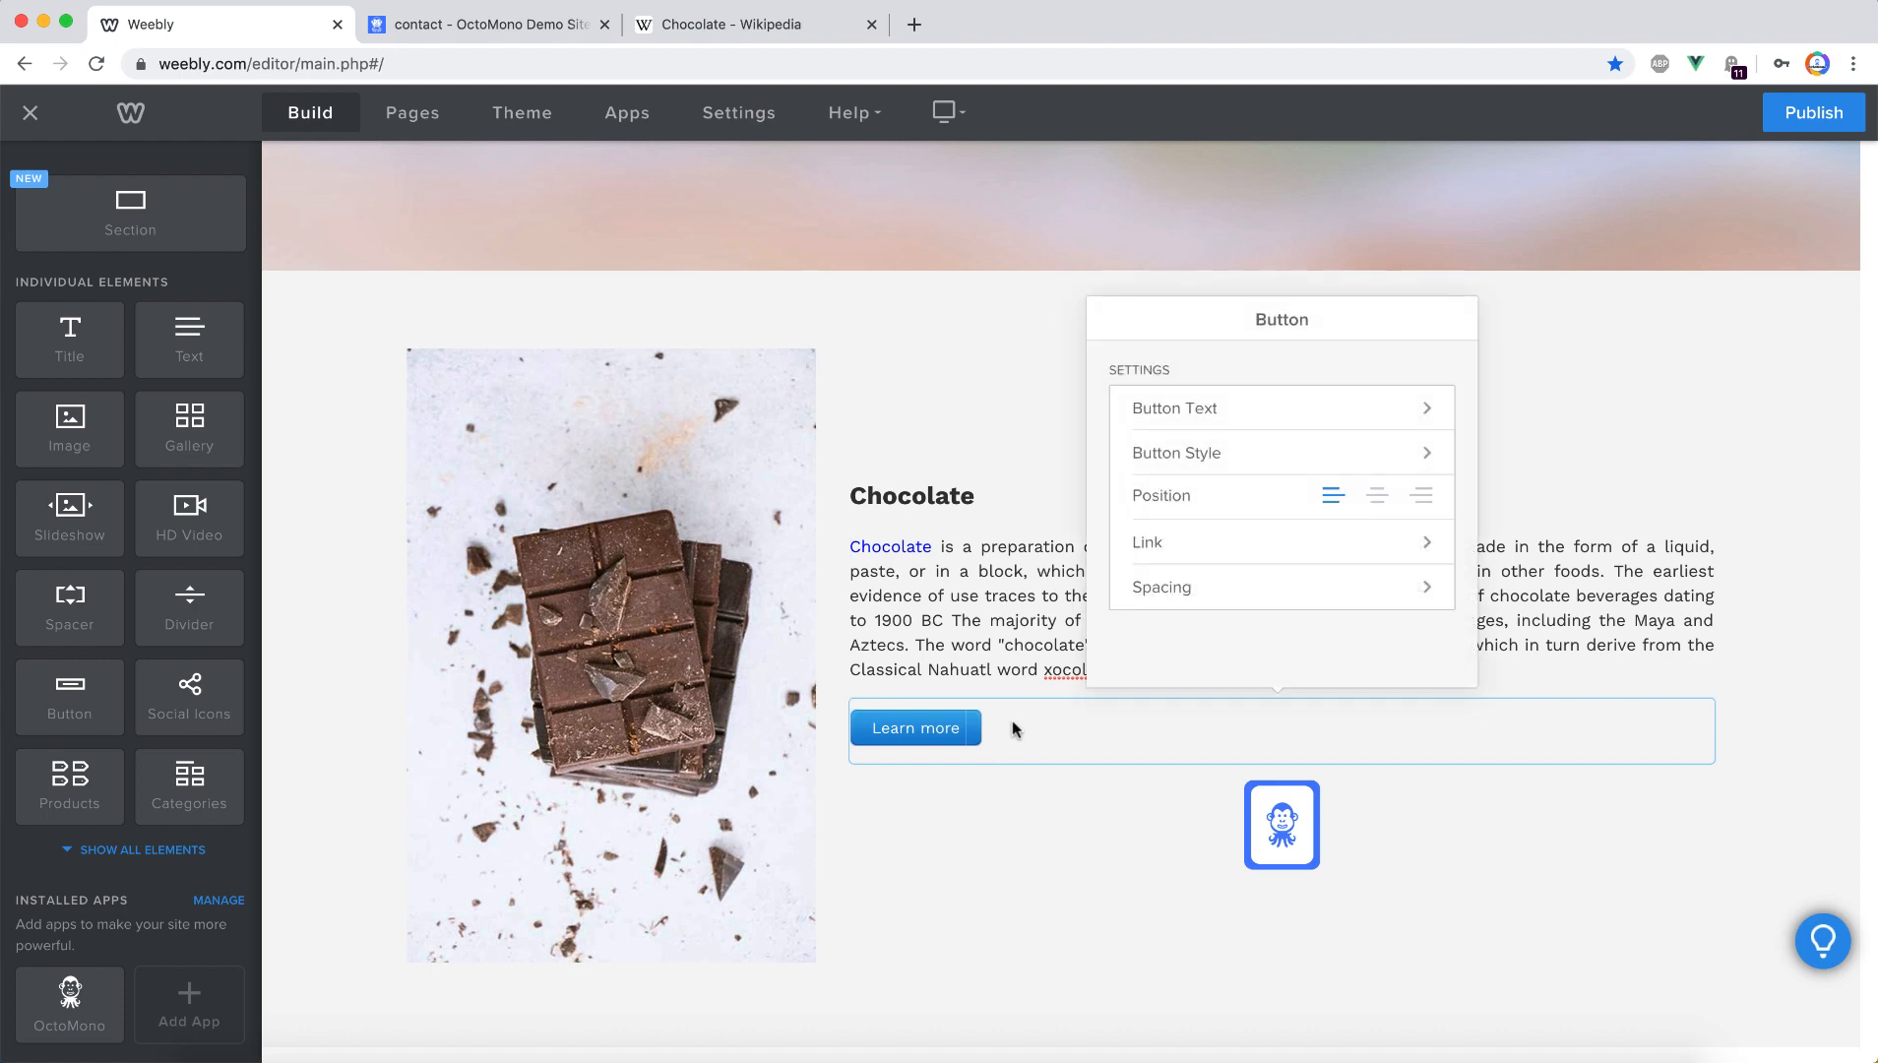
click(1238, 542)
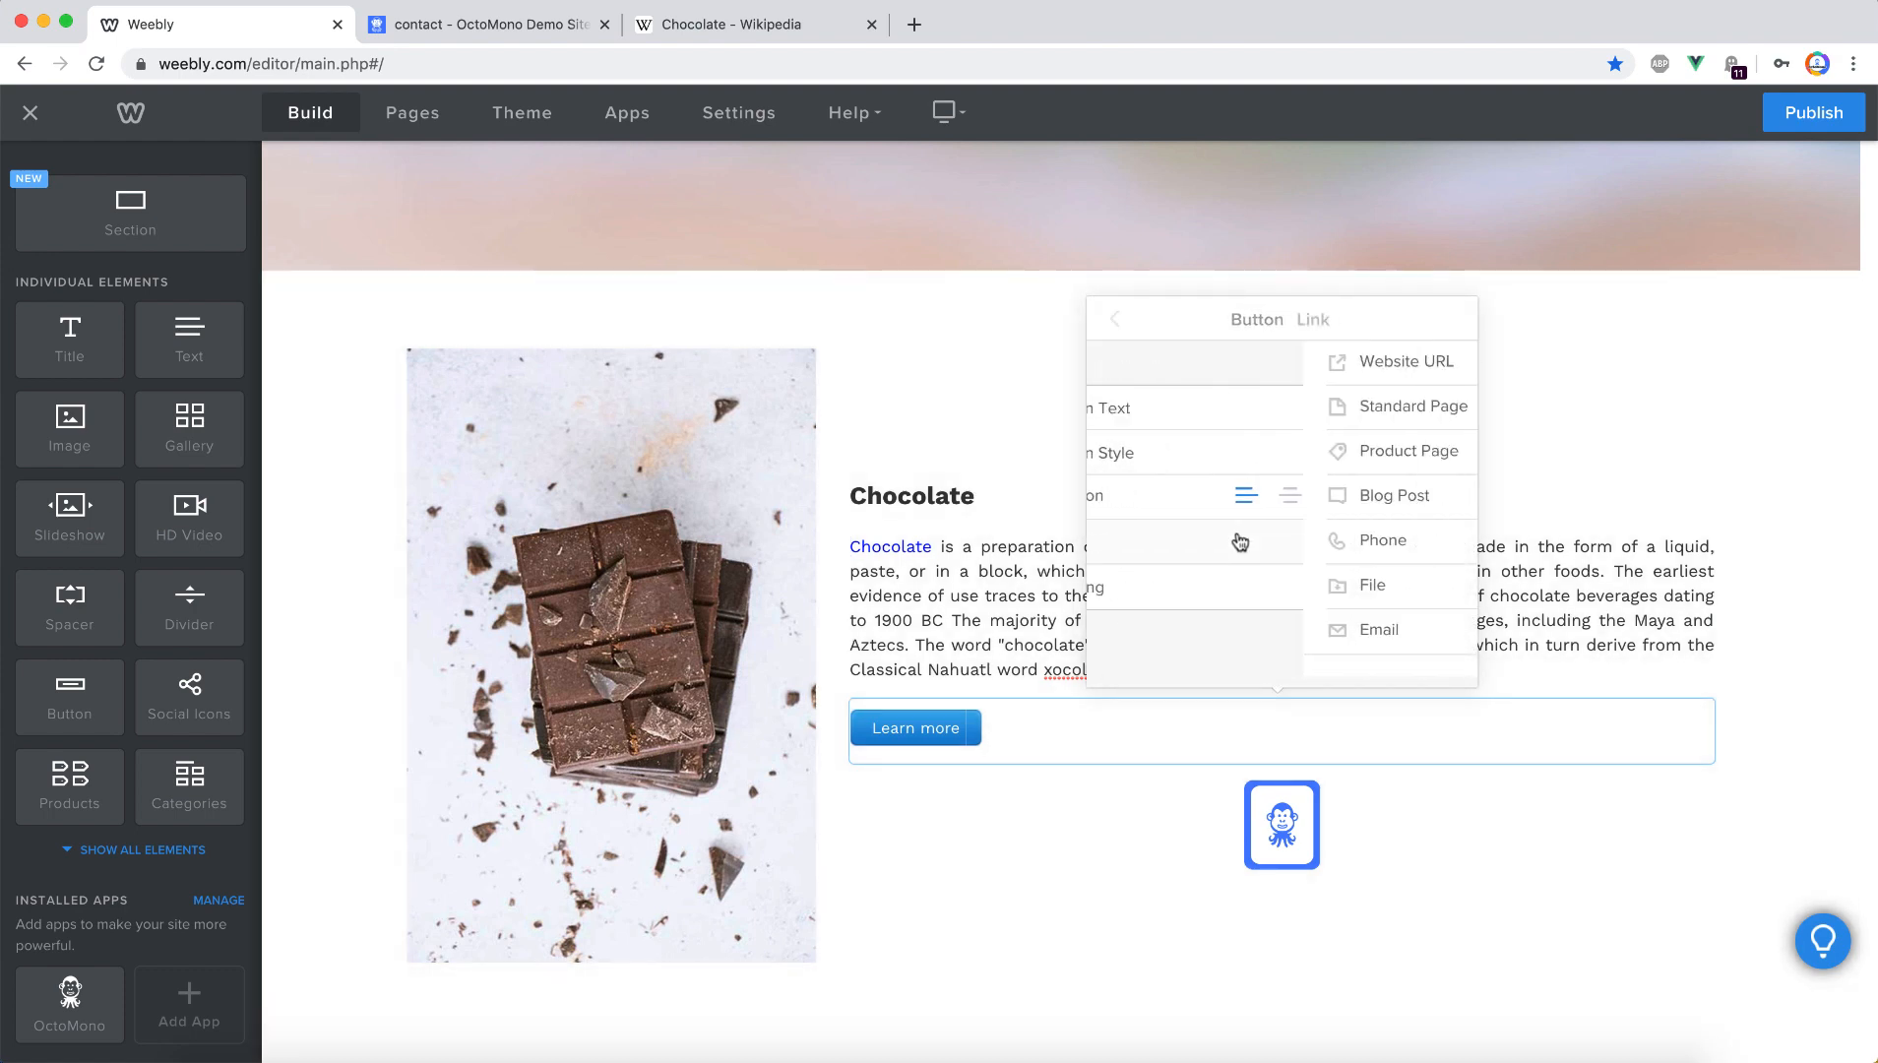
click(1199, 364)
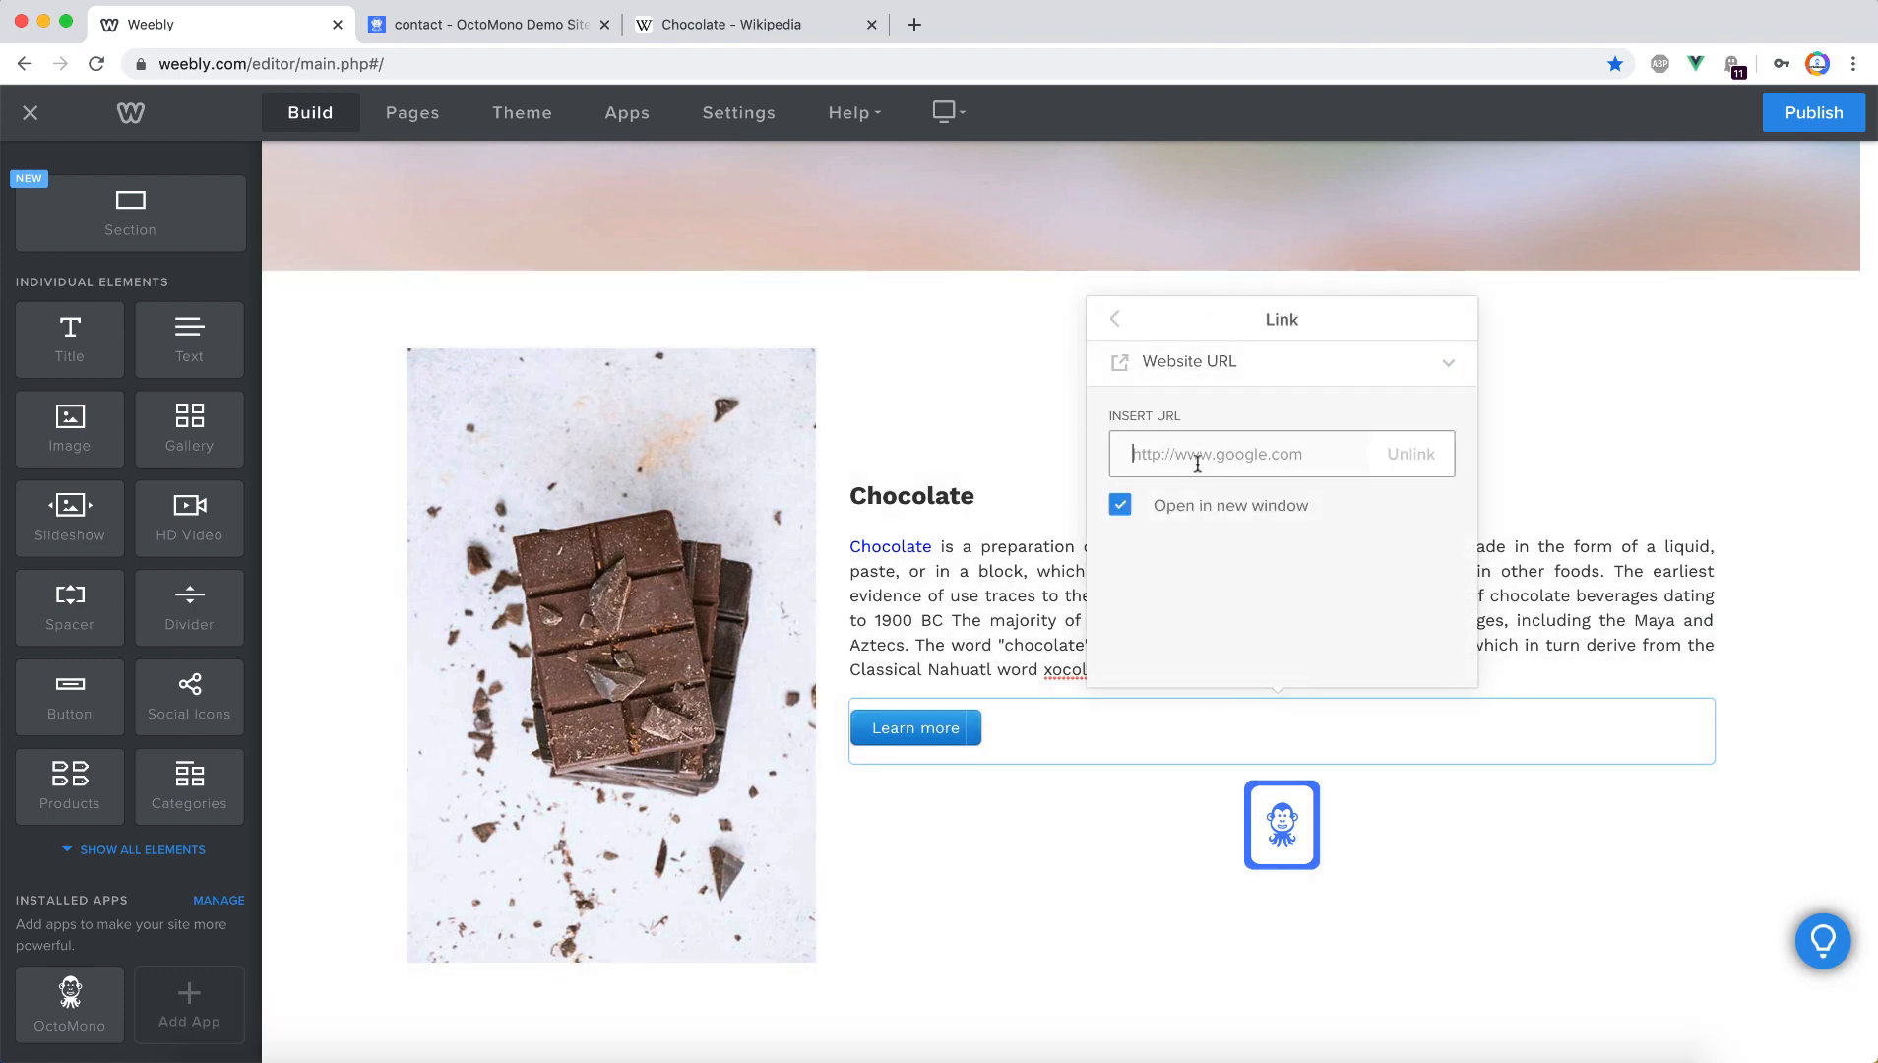
key(ctrl+v)
click(1547, 406)
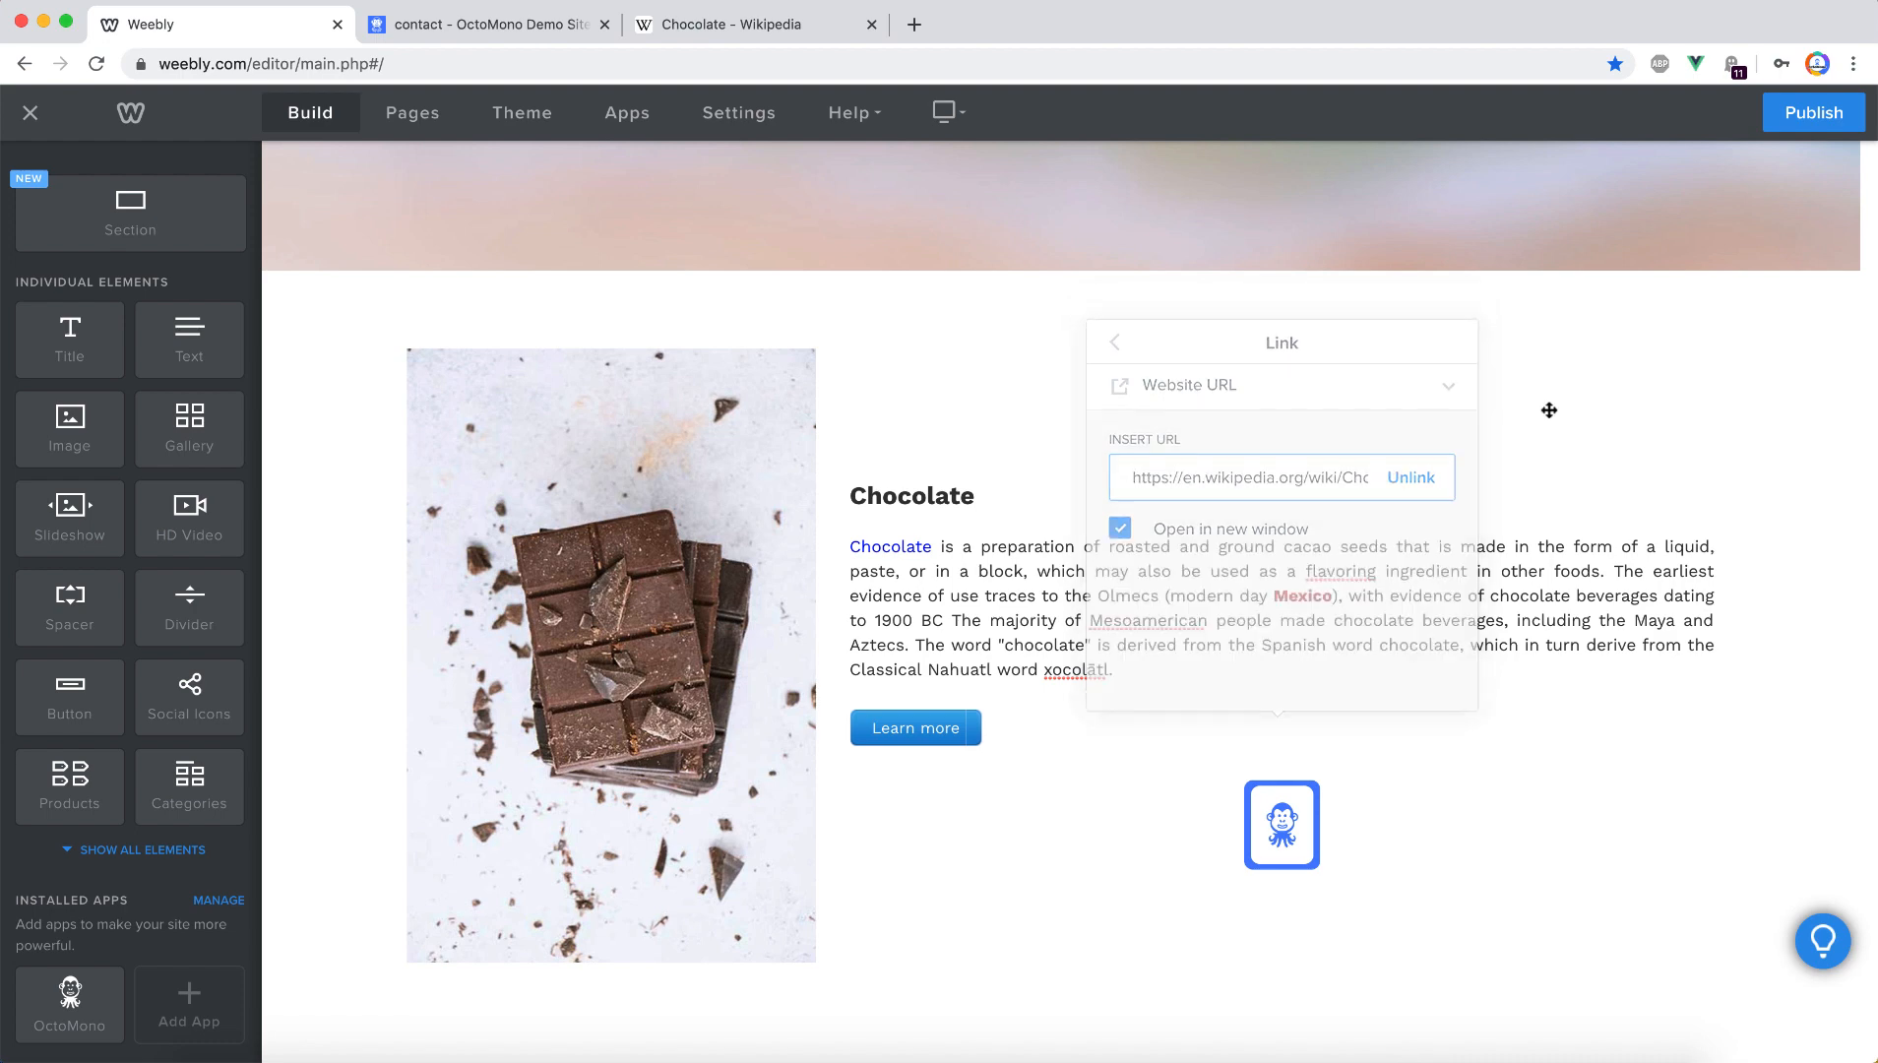
Publish the site with the linked image, word and button, and reload the live contact page
click(1826, 131)
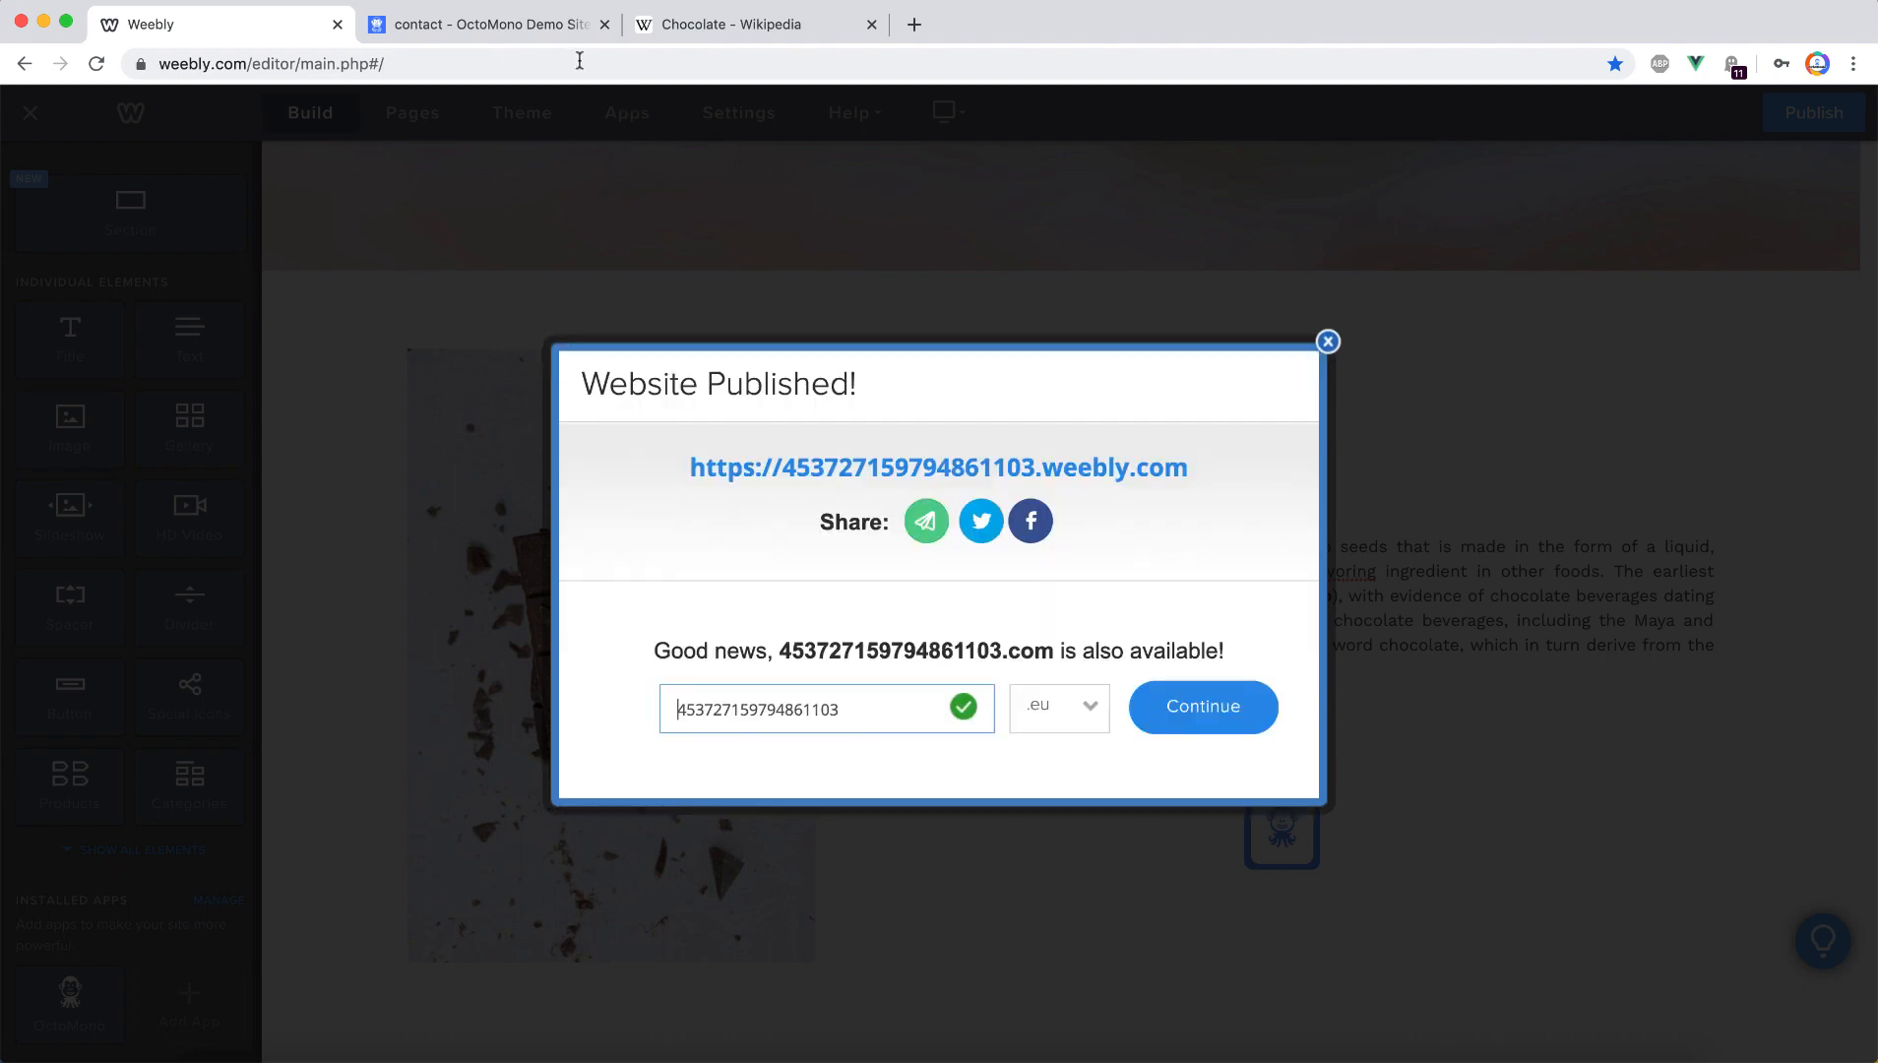
click(533, 25)
click(96, 64)
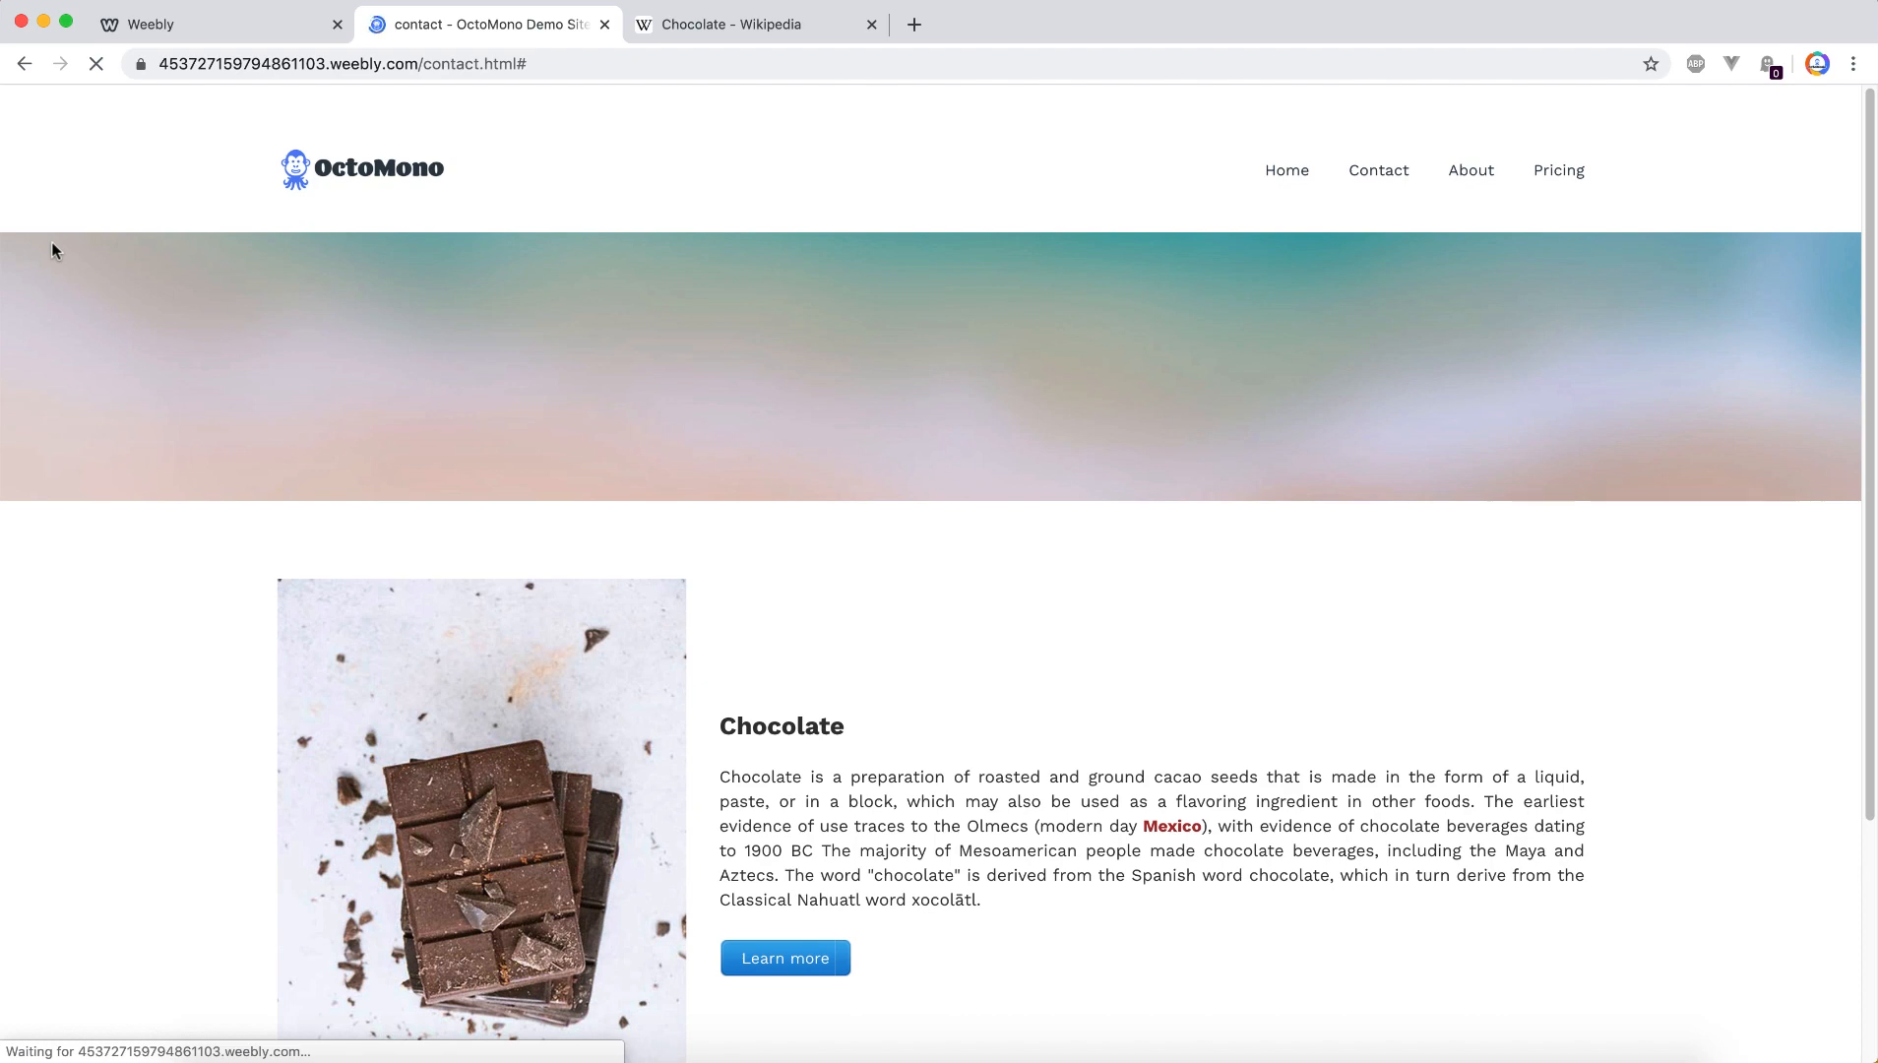
Check the tooltips of the words "Chocolate" and "Mexico" on the live page and test whether "Mexico" acts as a link
scroll(62, 250, down, 2)
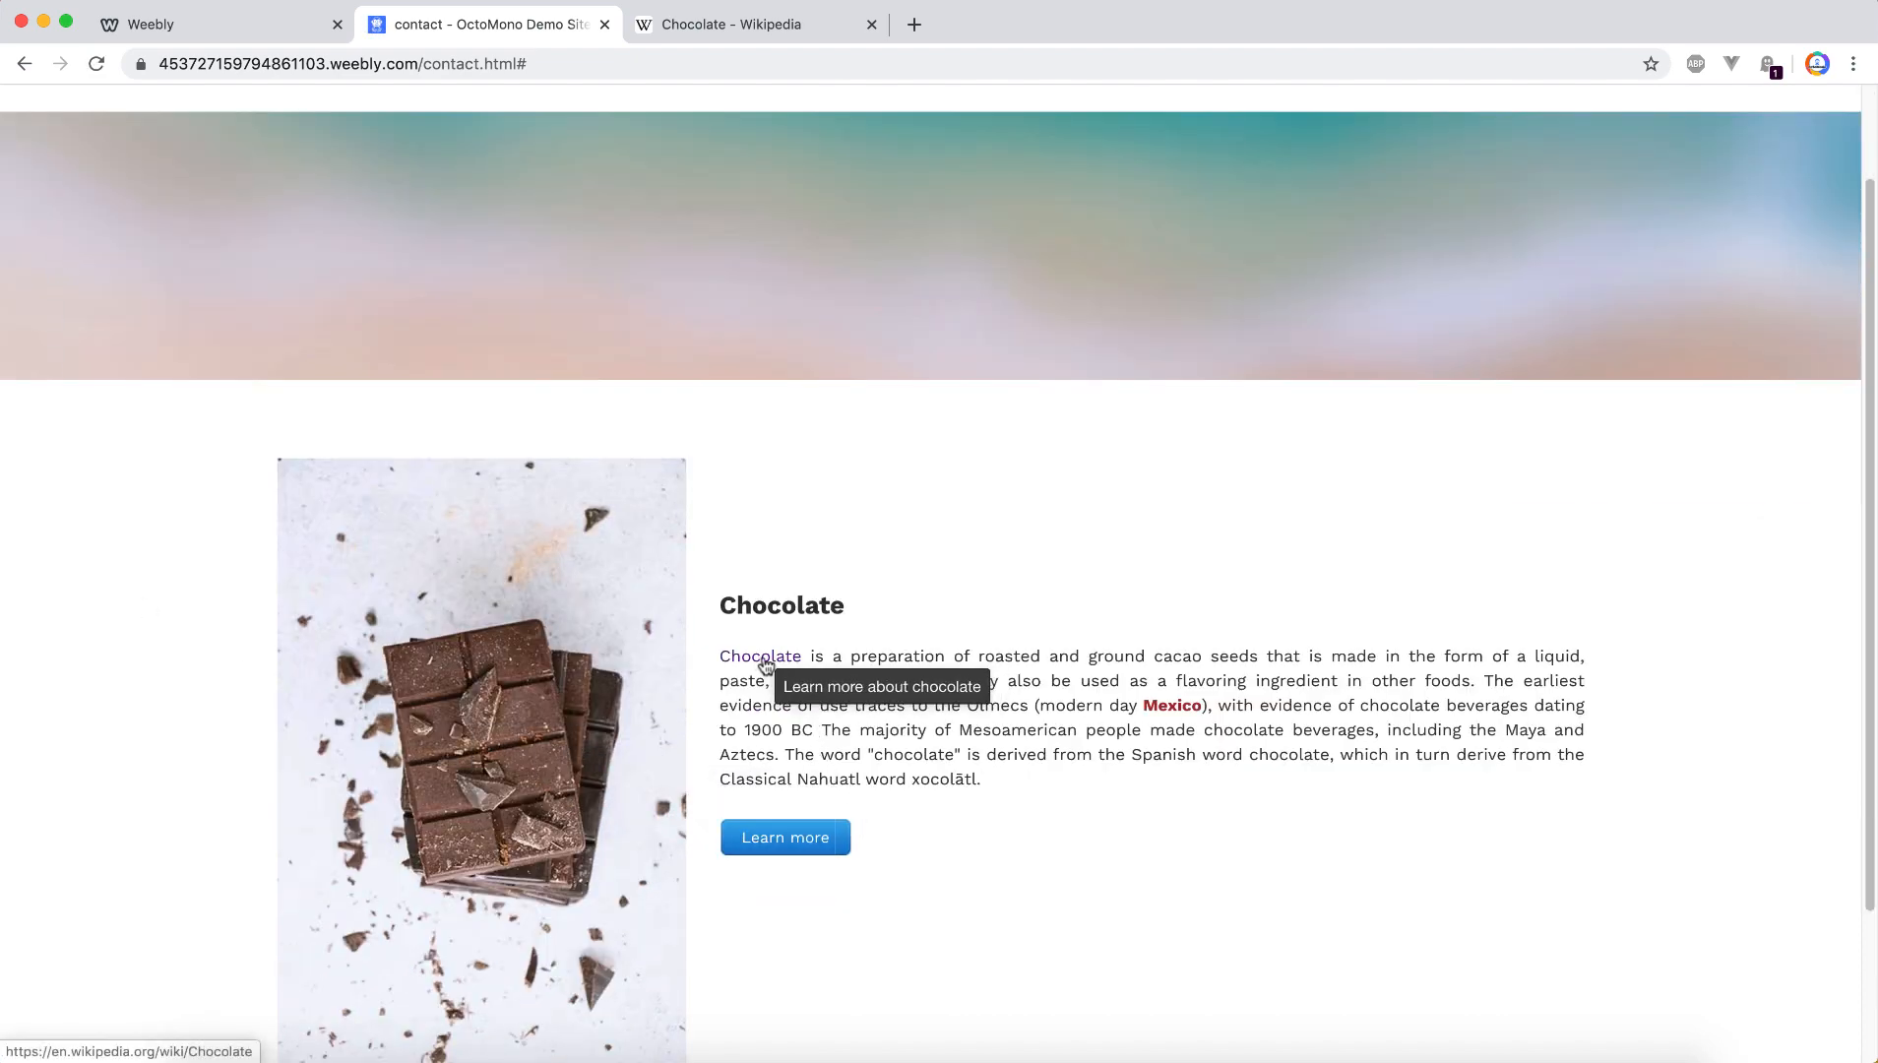
mouse_move(1169, 706)
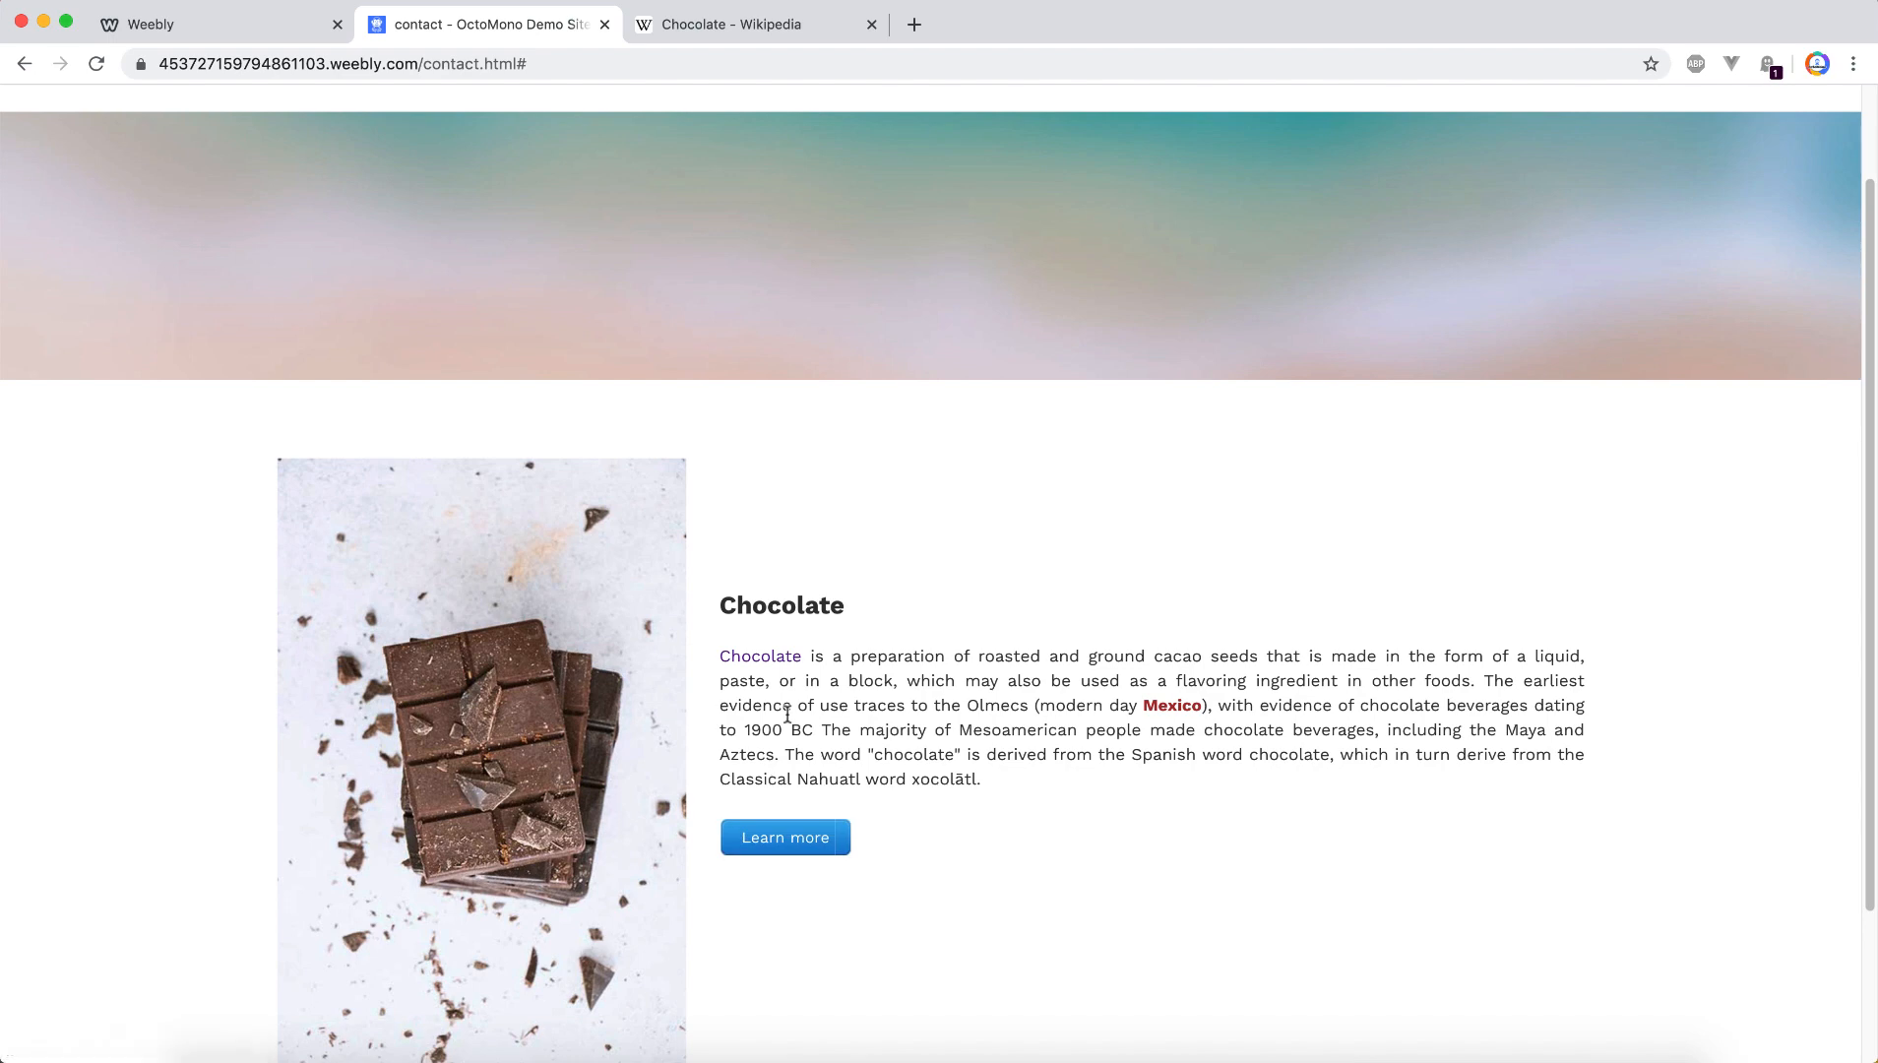
triple_click(1169, 704)
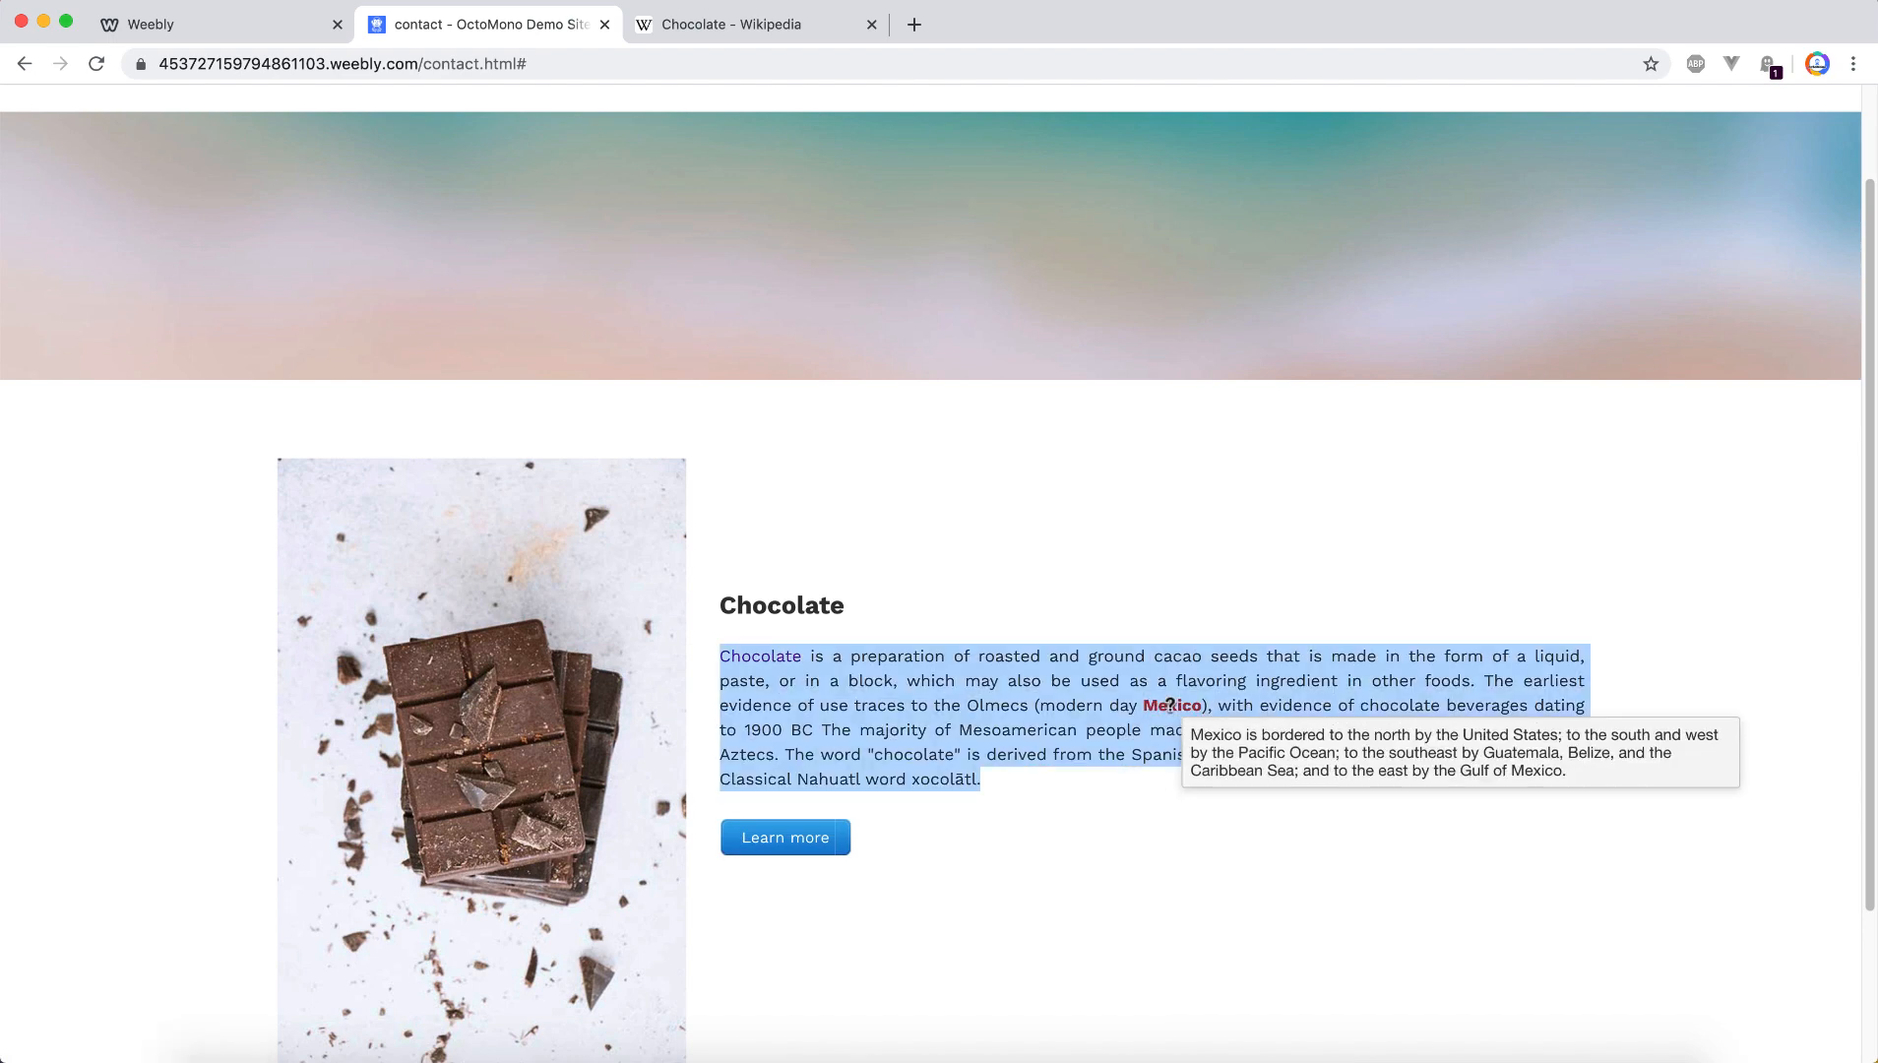
click(1170, 705)
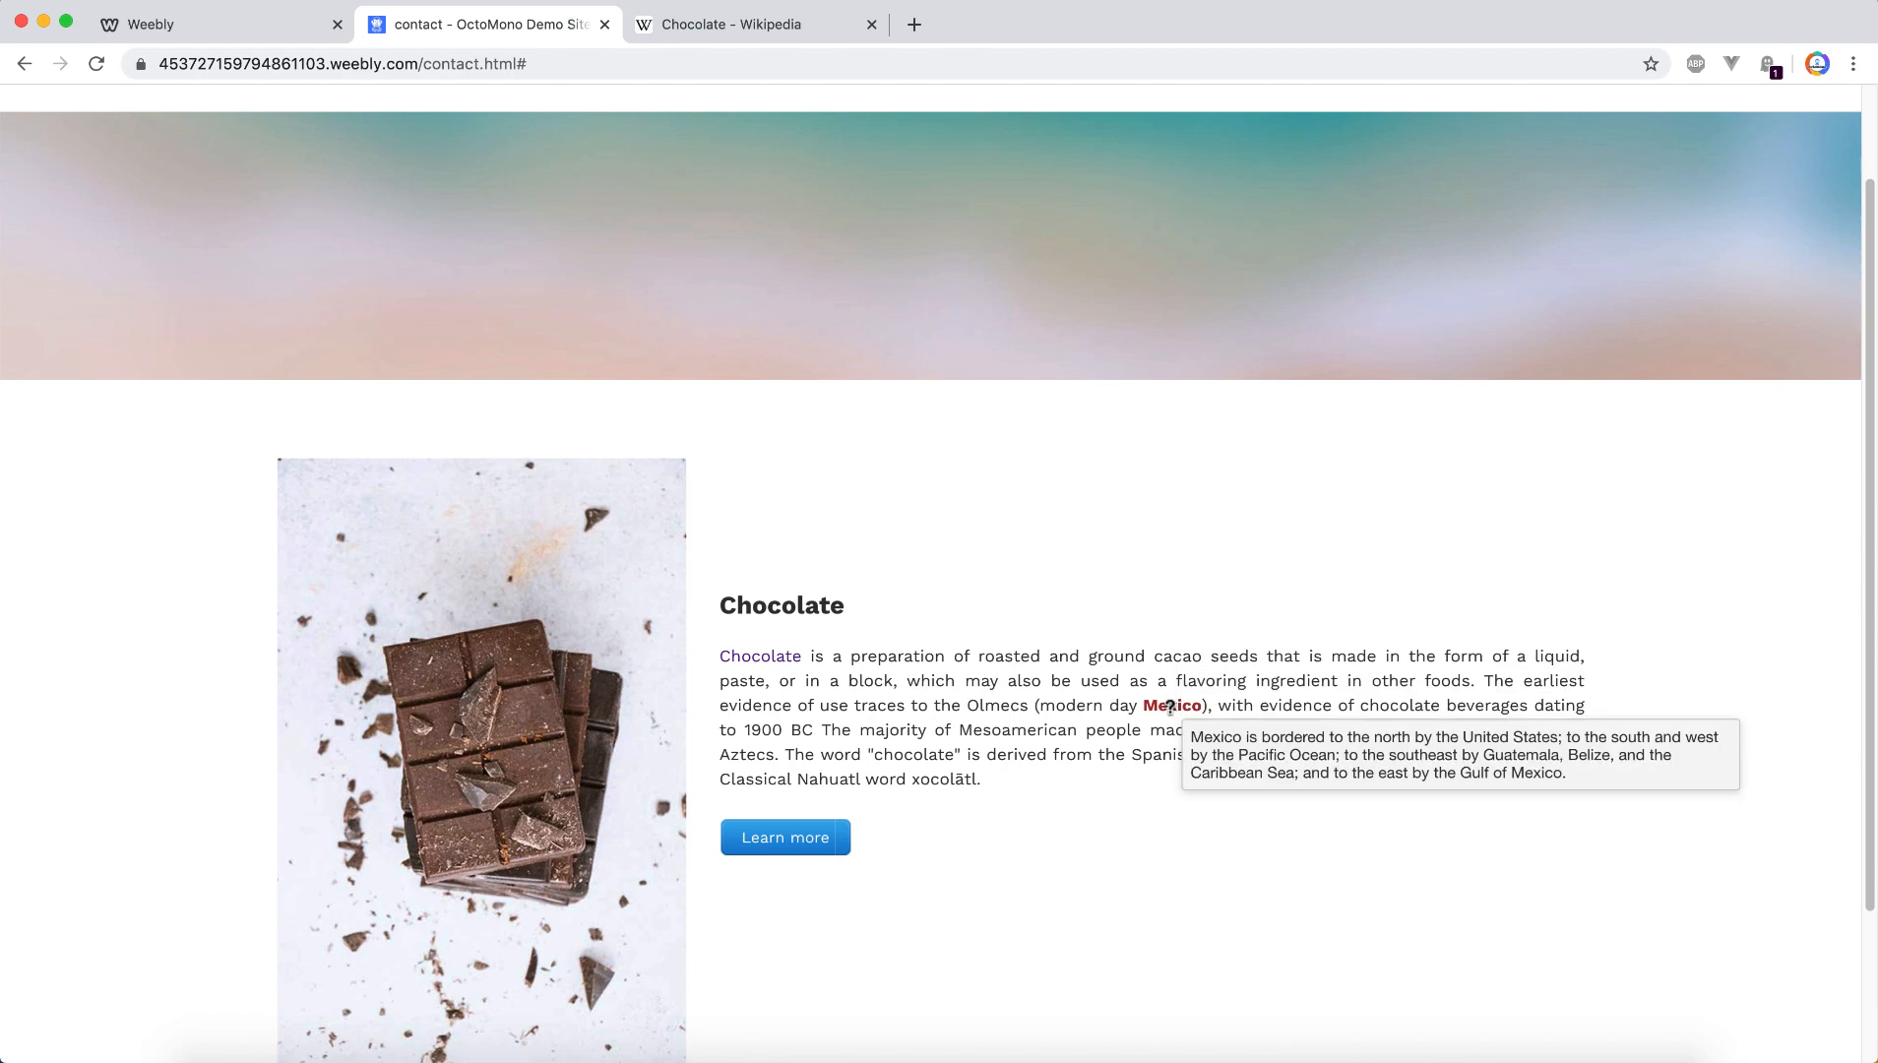
Test the links of the word "Chocolate", the chocolate image and the "Learn more" button on the live contact page
click(760, 658)
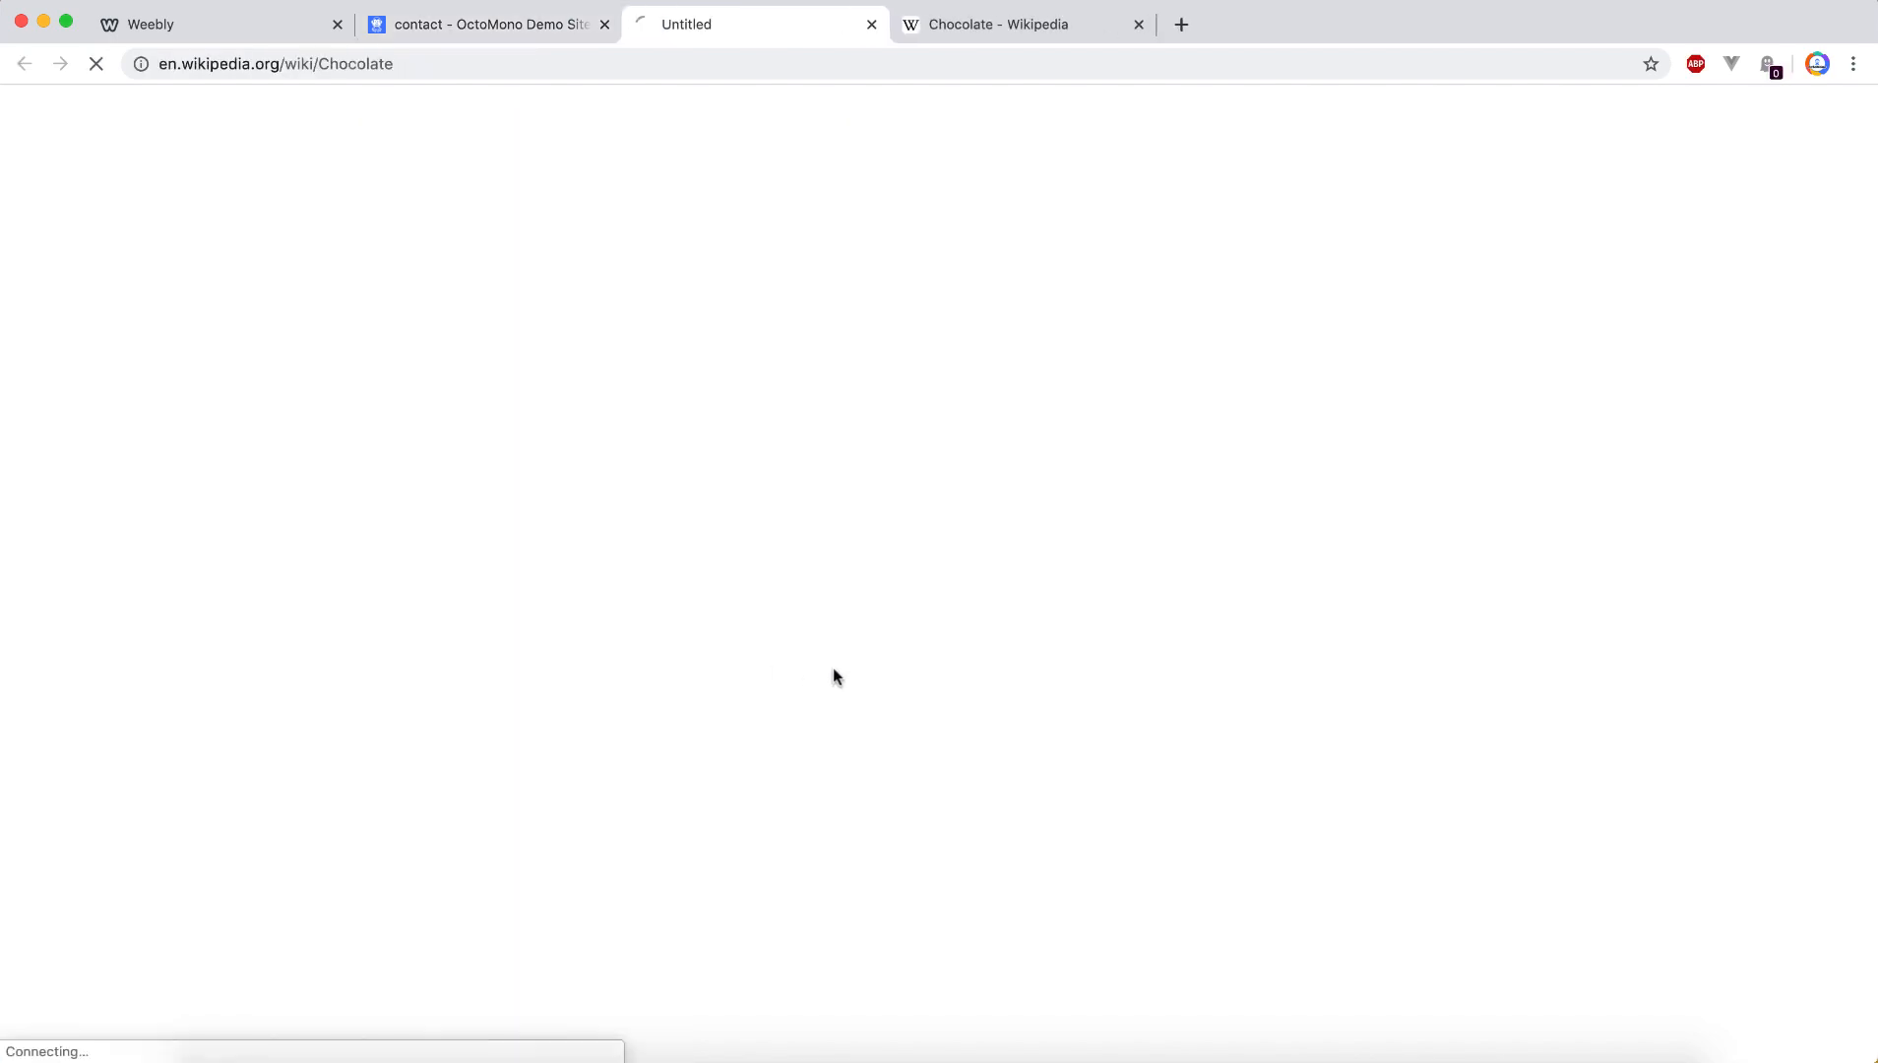
click(520, 26)
click(463, 604)
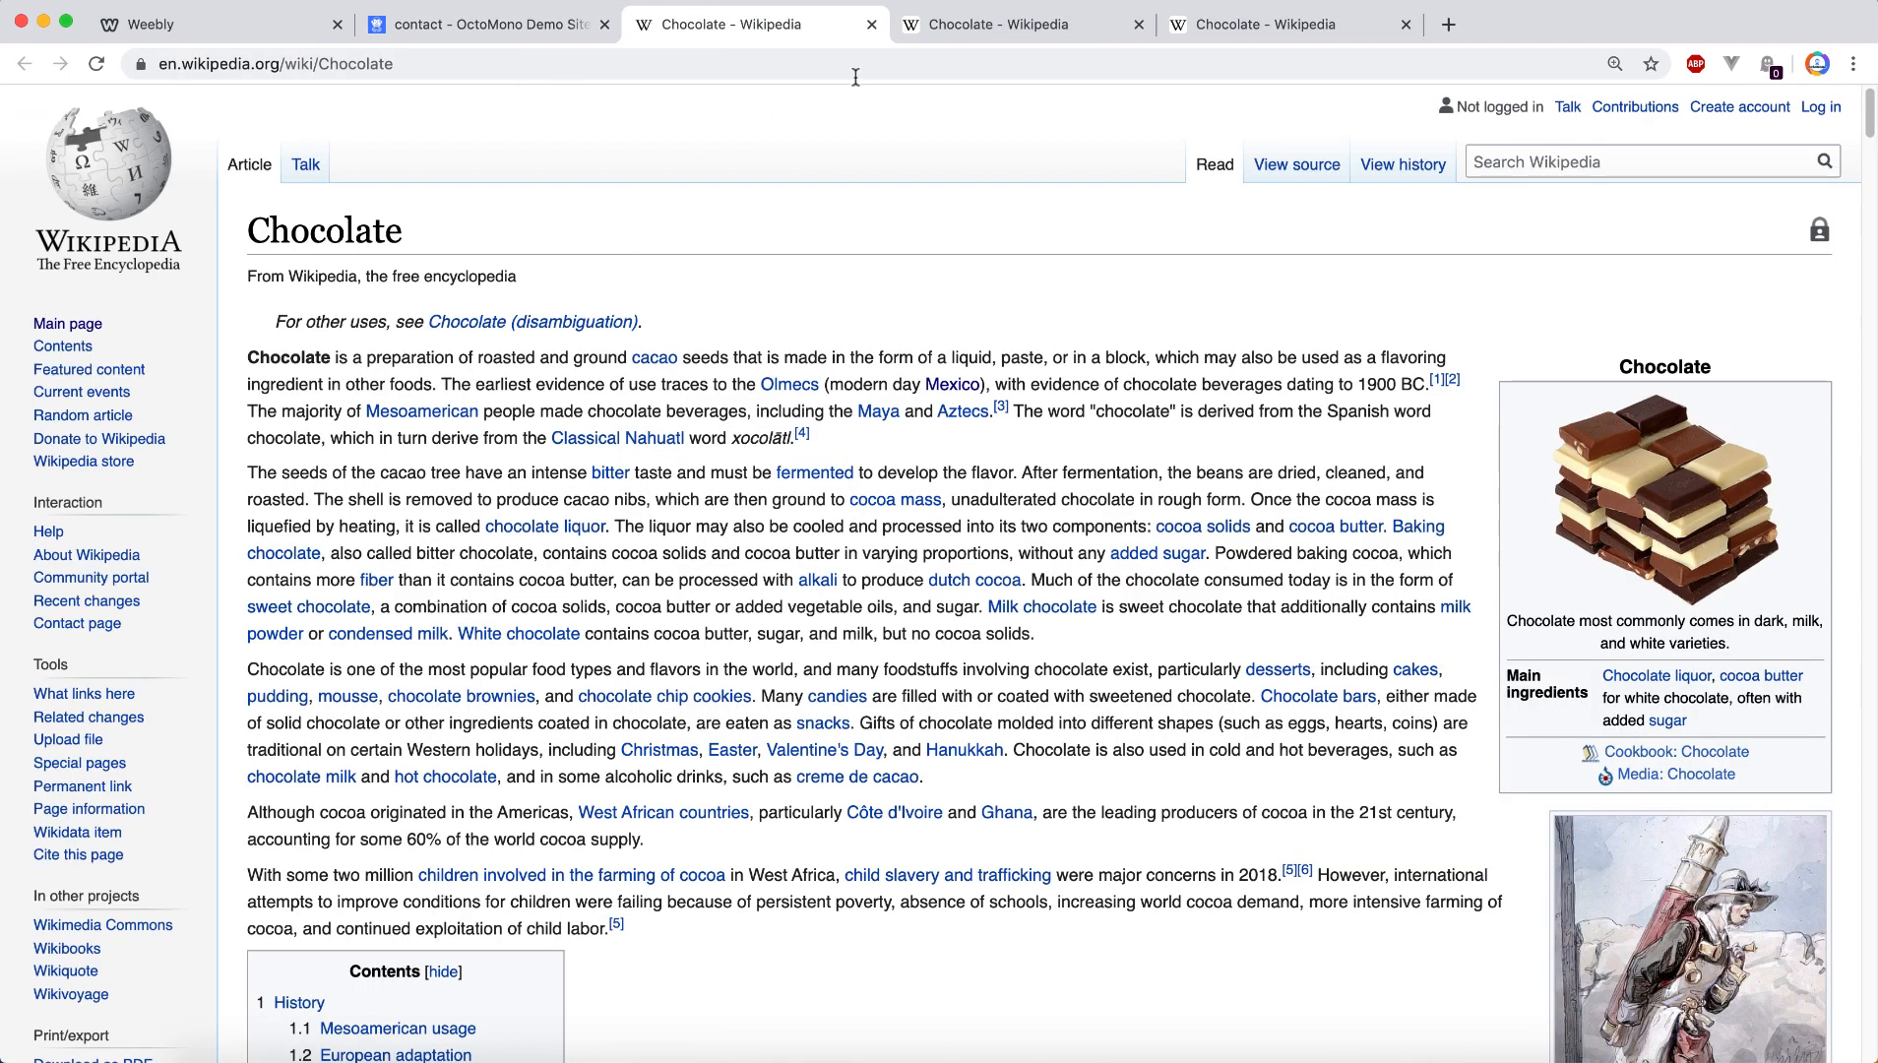
click(871, 25)
click(780, 834)
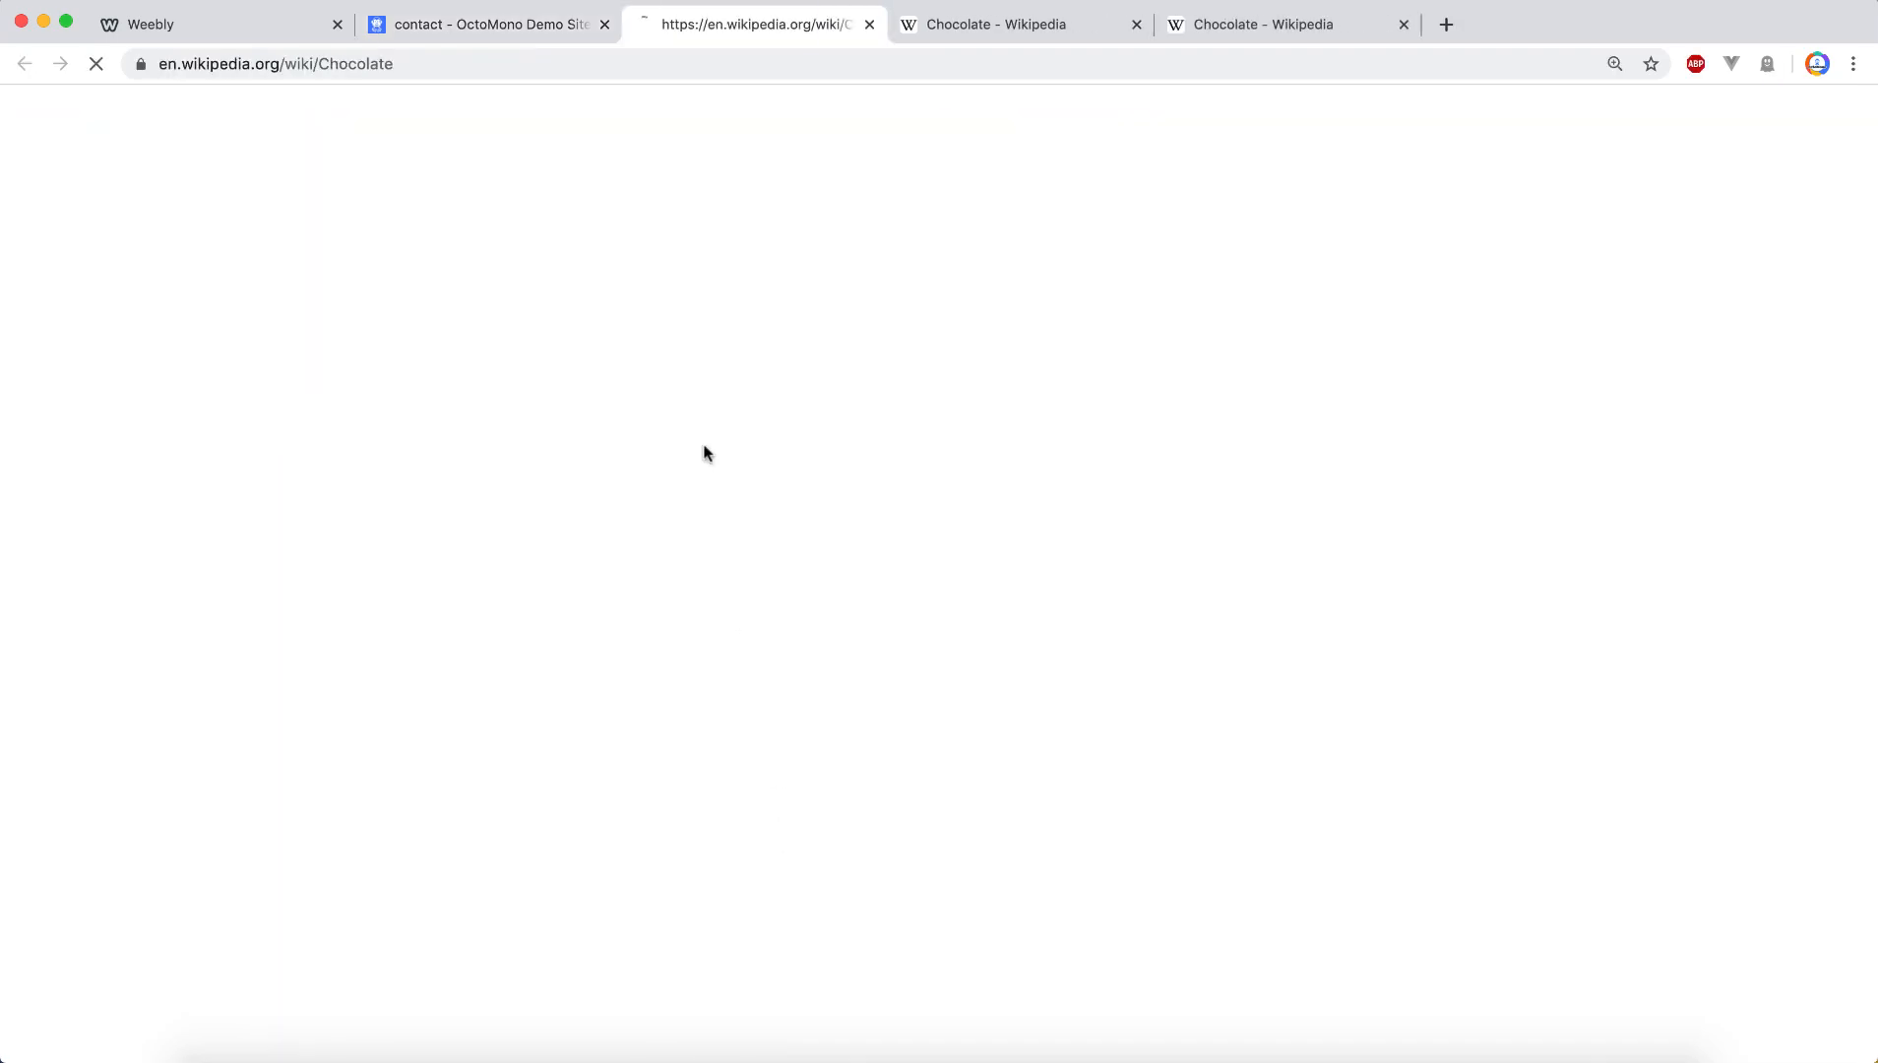